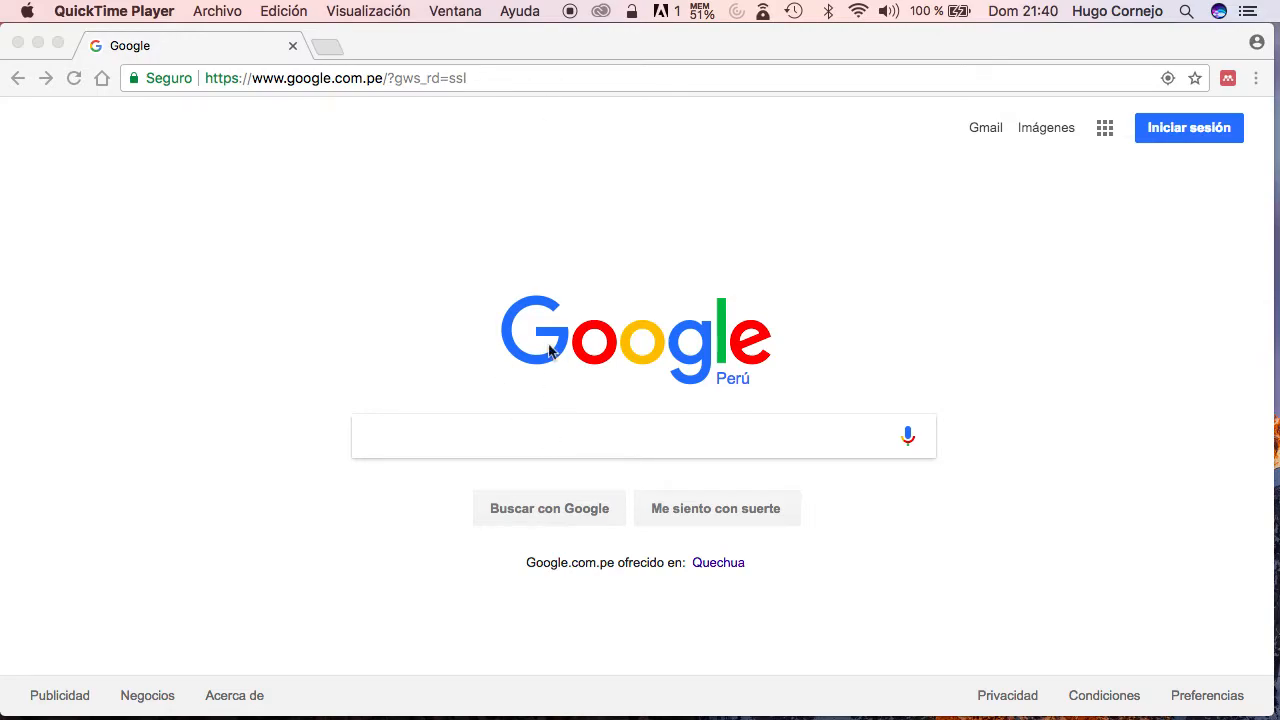
- Search Google for "enaho 2013" and open INEI's 001-per-inei-enaho-2013 catalogue page
{"action": "left_click", "coordinate": [545, 438]}
{"action": "type", "text": "enaho 2013"}
{"action": "key", "text": "Return"}
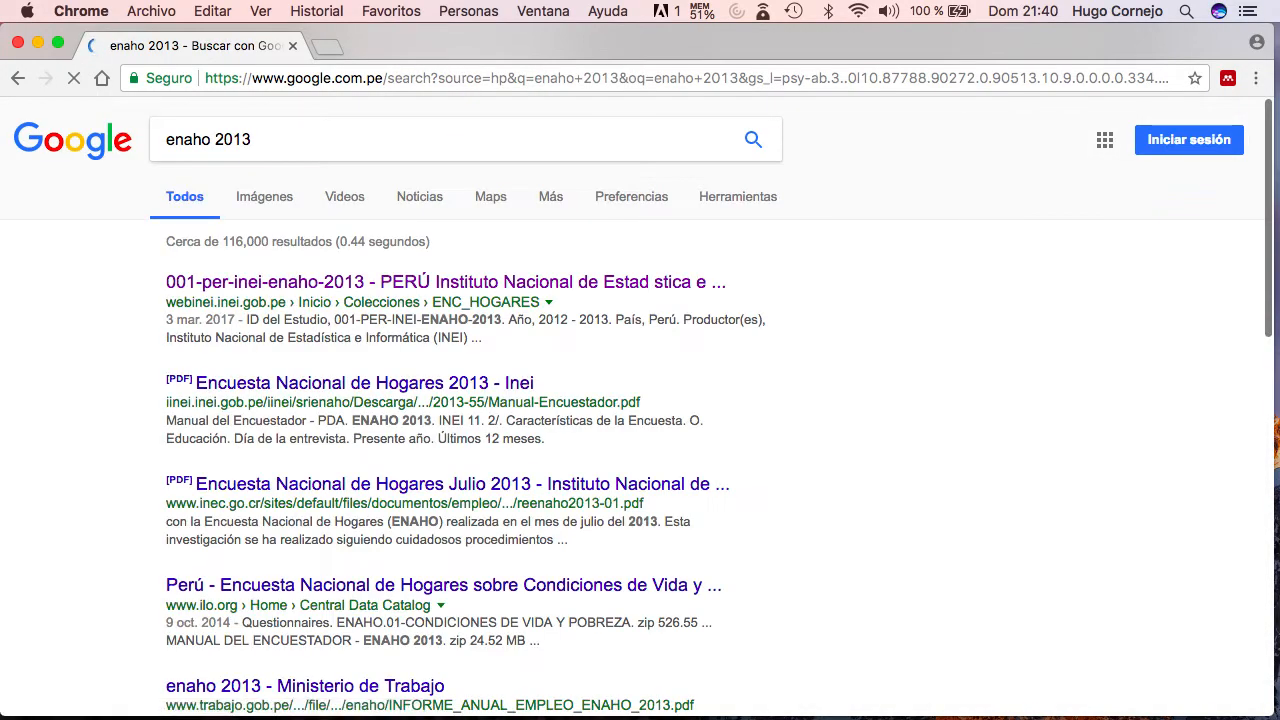
{"action": "left_click", "coordinate": [400, 286]}
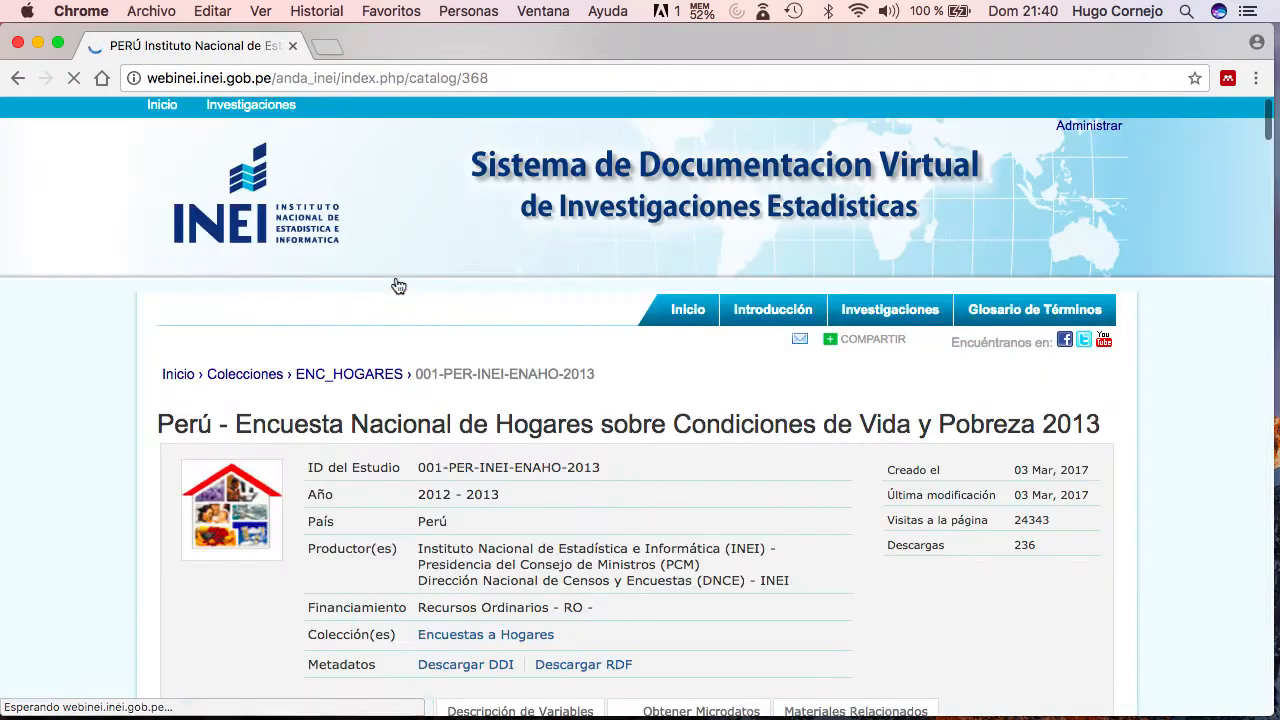
- Open the survey's Obtener Microdatos section and follow the link to the external data repository
{"action": "scroll", "coordinate": [683, 545], "scroll_direction": "down", "scroll_amount": 5}
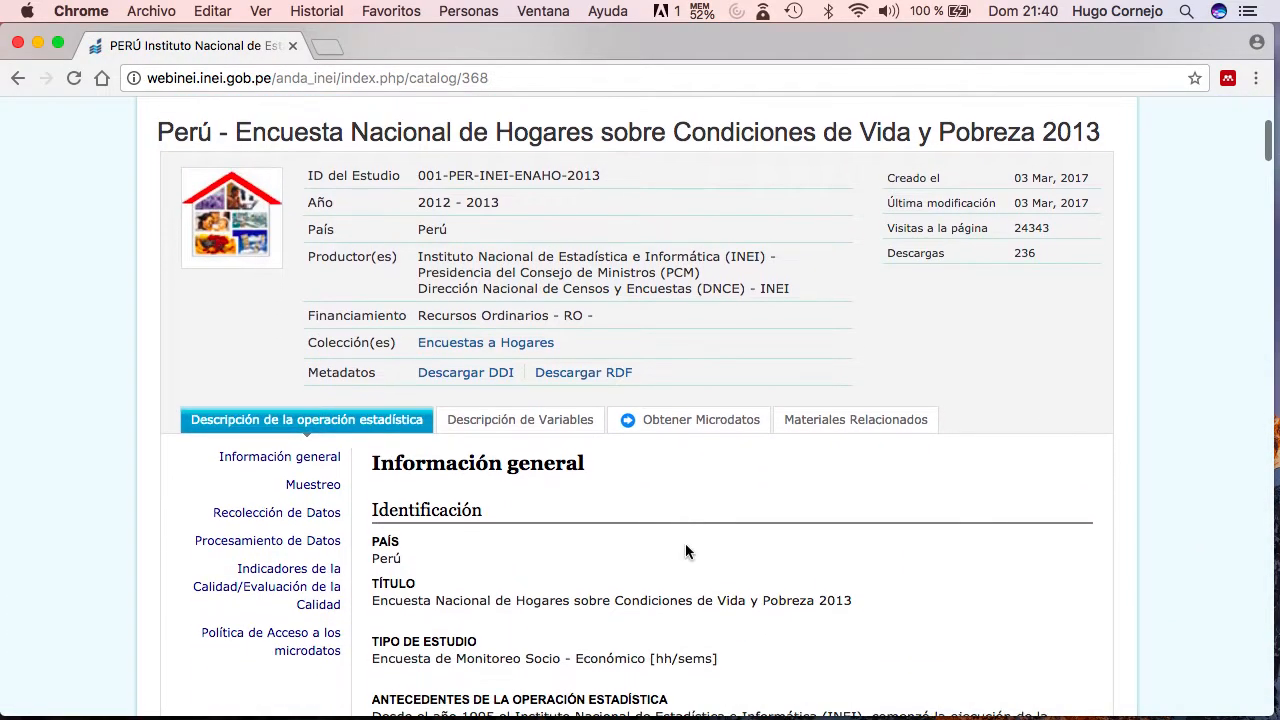
{"action": "left_click", "coordinate": [663, 420]}
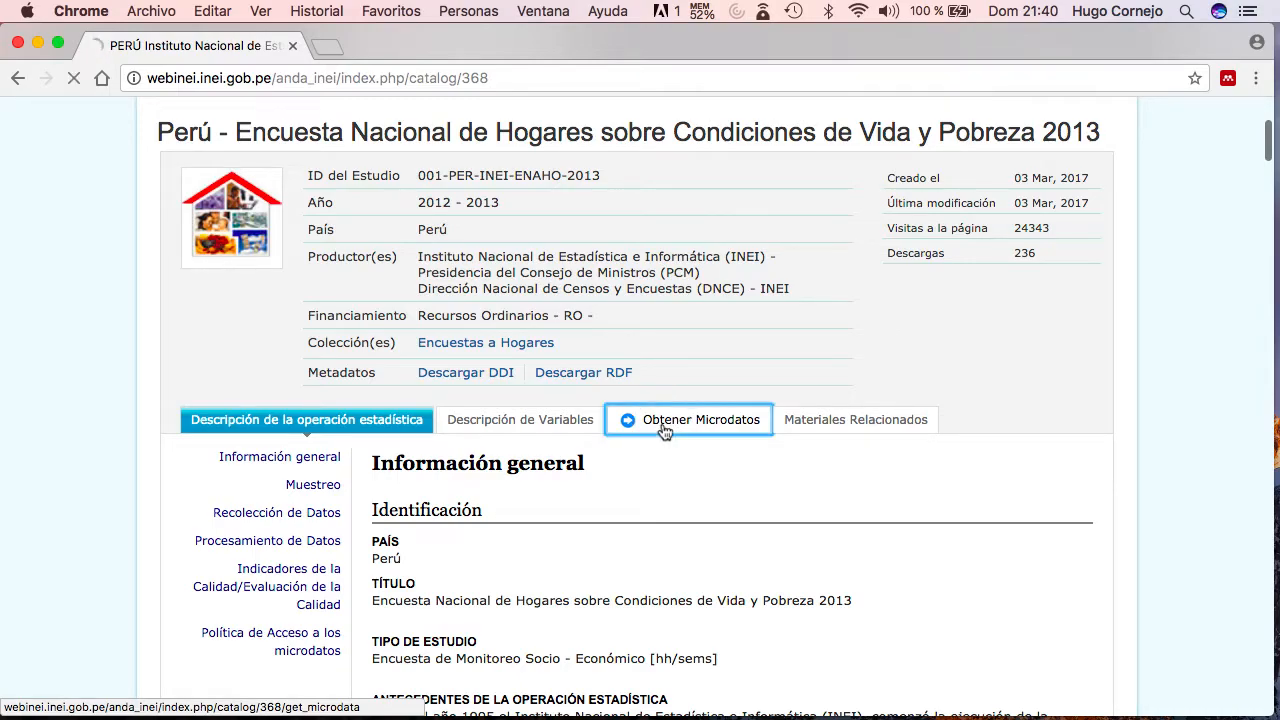
{"action": "scroll", "coordinate": [665, 432], "scroll_direction": "down", "scroll_amount": 3}
{"action": "scroll", "coordinate": [665, 432], "scroll_direction": "down", "scroll_amount": 2}
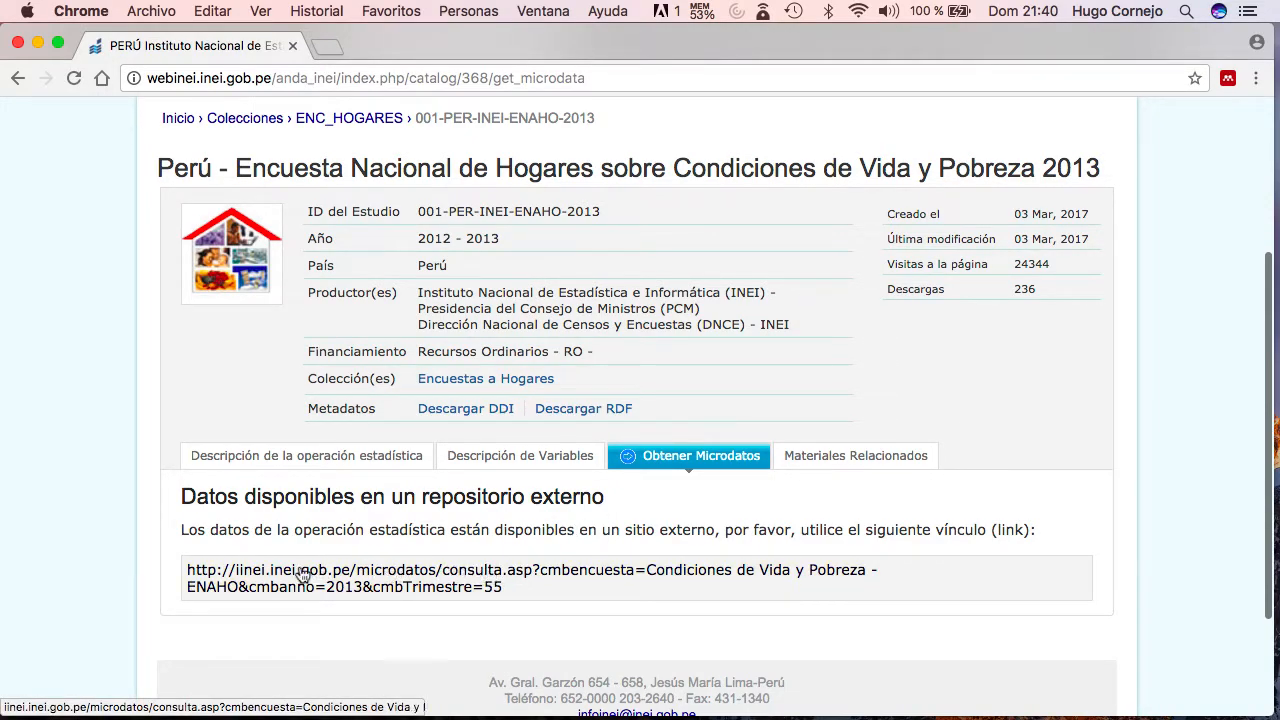
{"action": "left_click", "coordinate": [502, 589]}
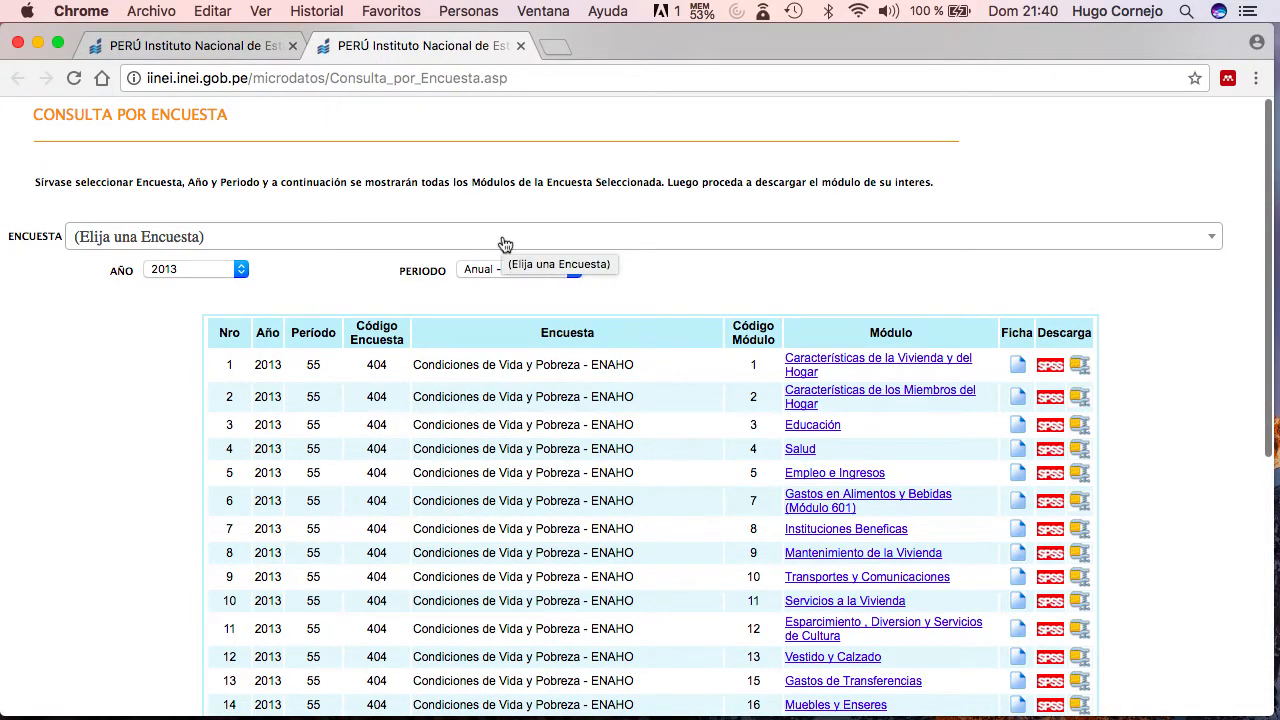
- Select the survey ENAHO Metodología ACTUALIZADA with the option Condiciones de Vida y Pobreza - ENAHO
{"action": "left_click", "coordinate": [505, 245]}
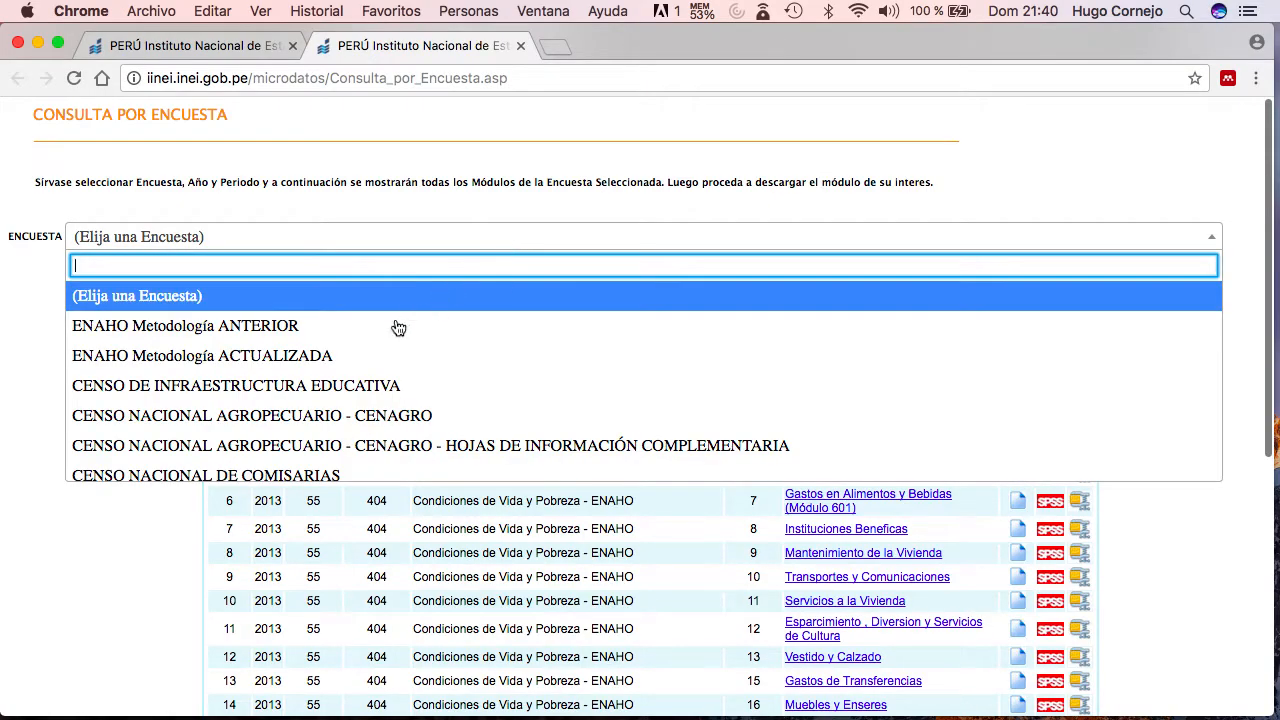
{"action": "left_click", "coordinate": [295, 369]}
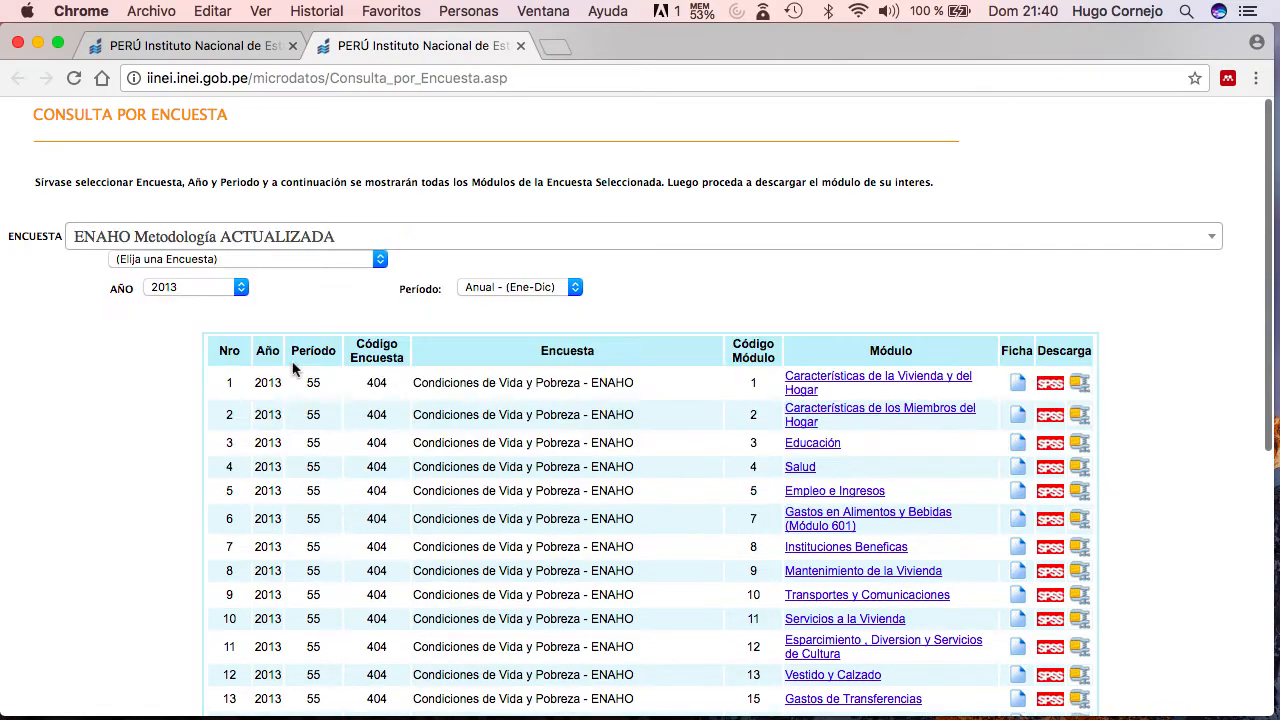
{"action": "left_click", "coordinate": [328, 260]}
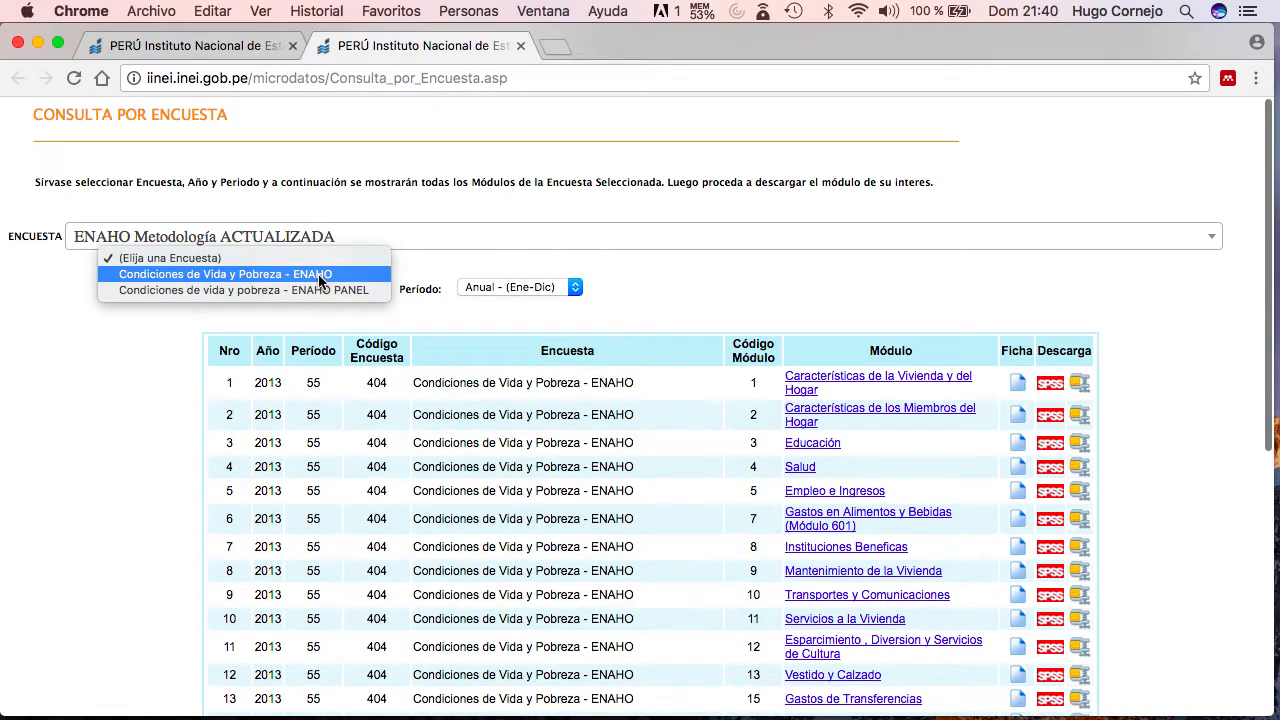
{"action": "left_click", "coordinate": [320, 277]}
- Set the survey query to year 2017 and period Trimestre 2
{"action": "left_click", "coordinate": [243, 290]}
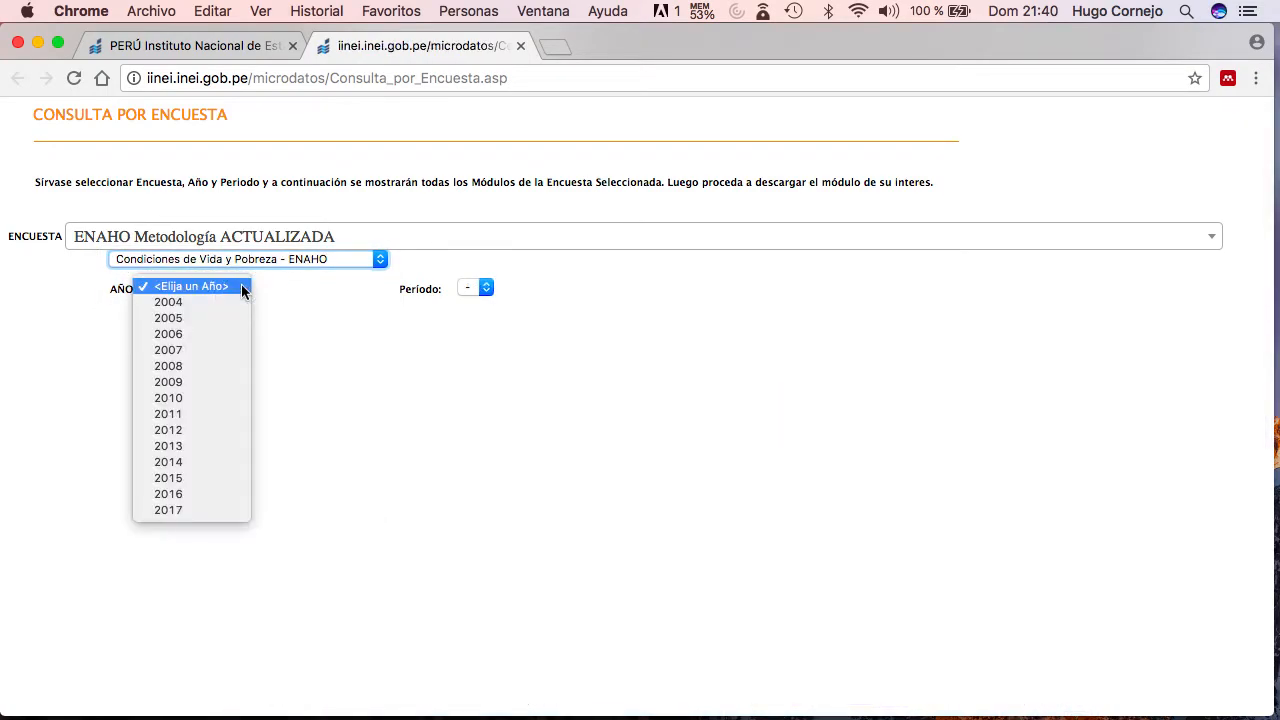
{"action": "left_click", "coordinate": [205, 515]}
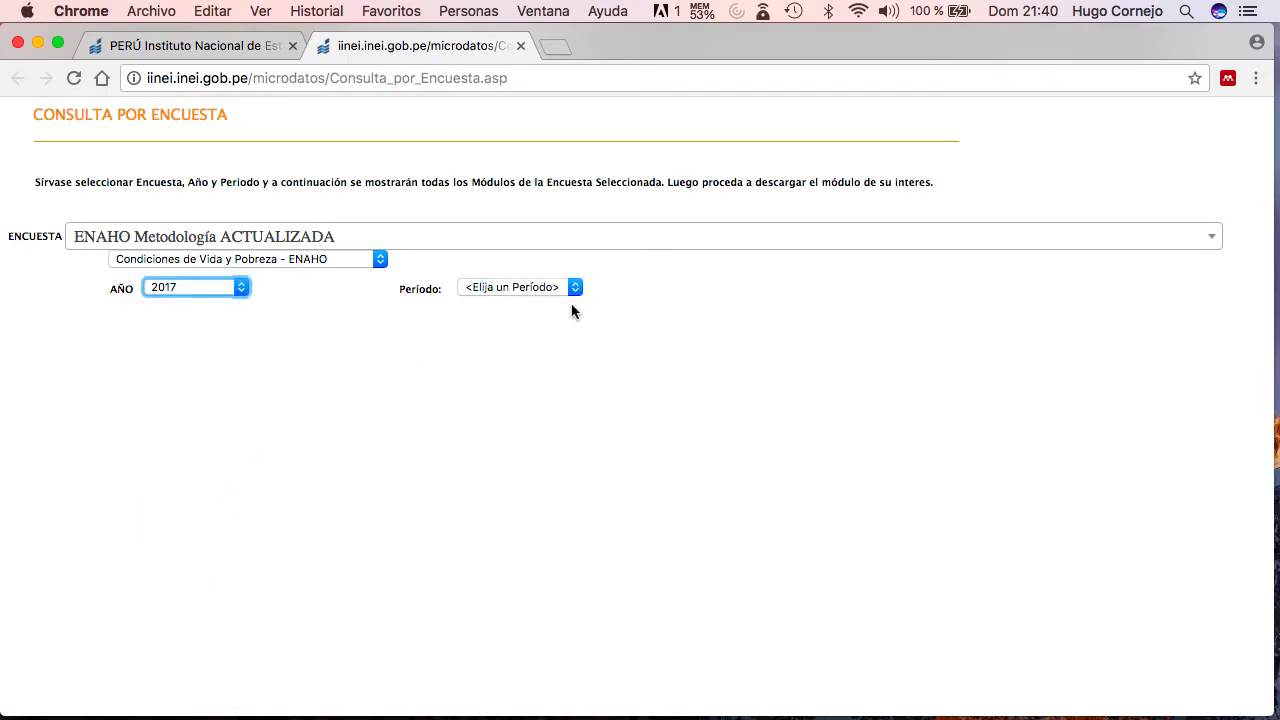
{"action": "left_click", "coordinate": [576, 288]}
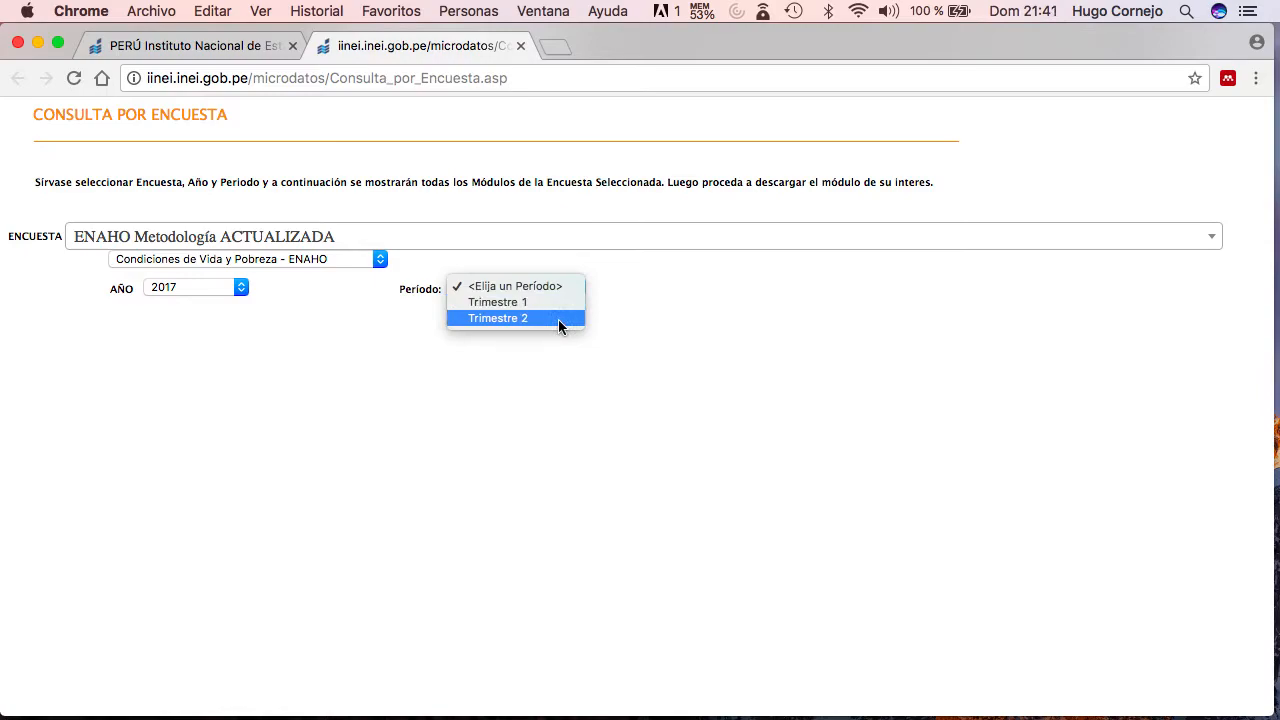
{"action": "left_click", "coordinate": [558, 320]}
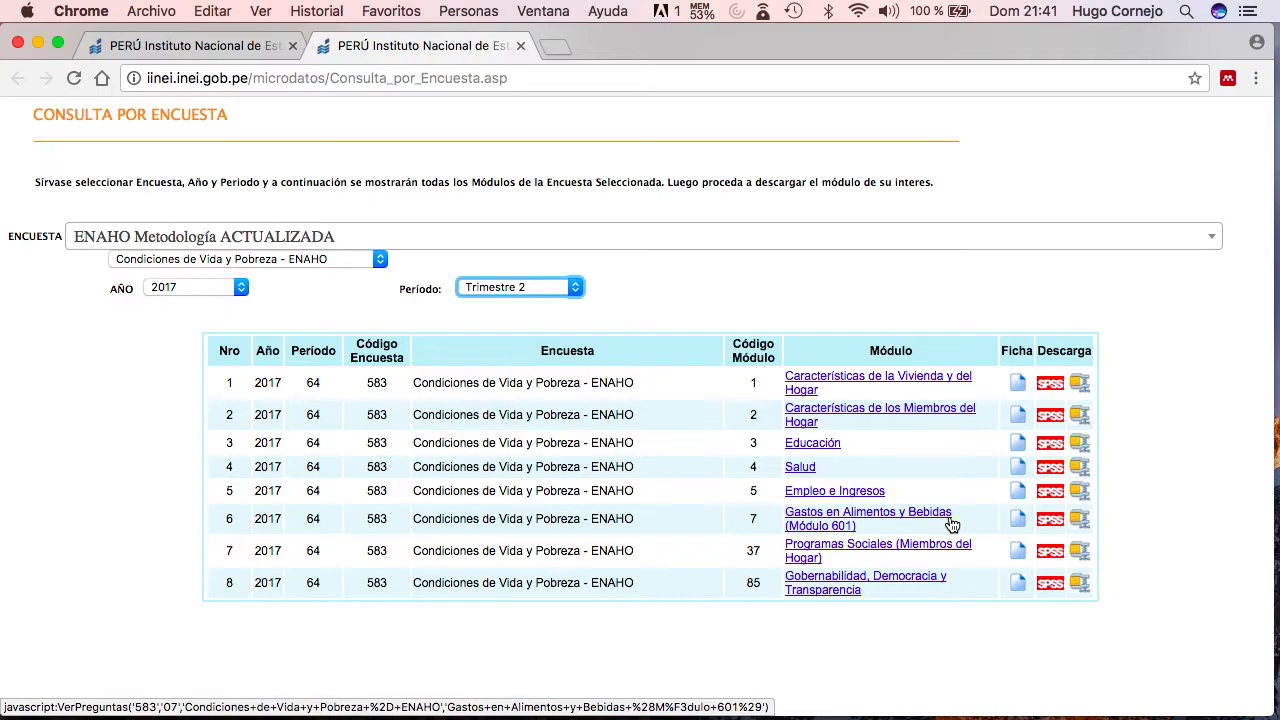
- Download the SPSS data for Gastos en Alimentos y Bebidas (Módulo 601) and open the 583-Modulo07 folder in Finder
{"action": "left_click", "coordinate": [1051, 521]}
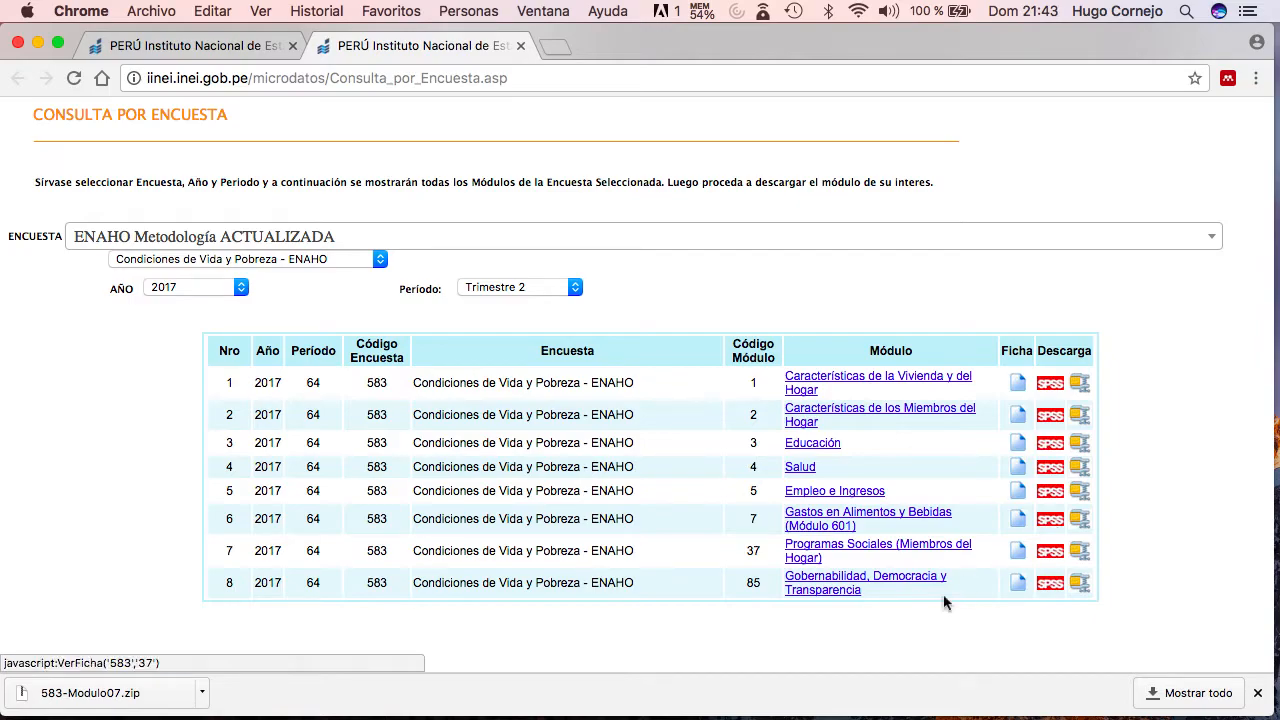
{"action": "left_click", "coordinate": [140, 700]}
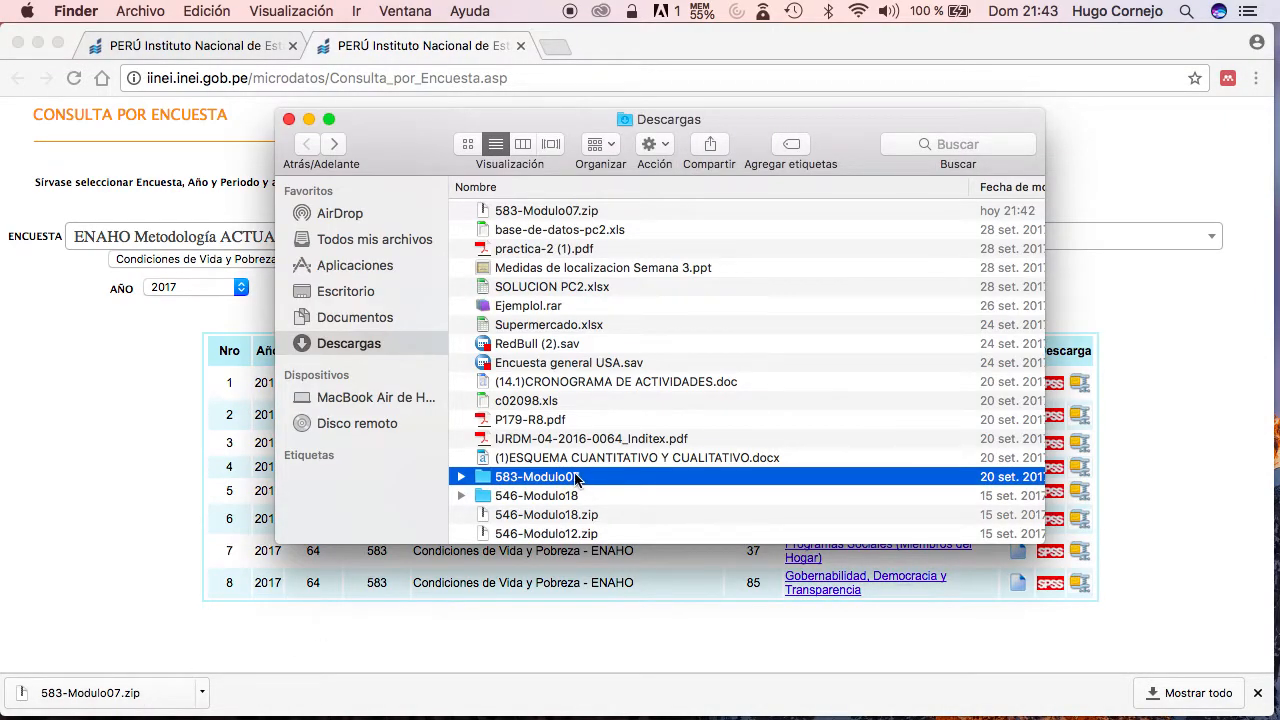
{"action": "double_click", "coordinate": [576, 478]}
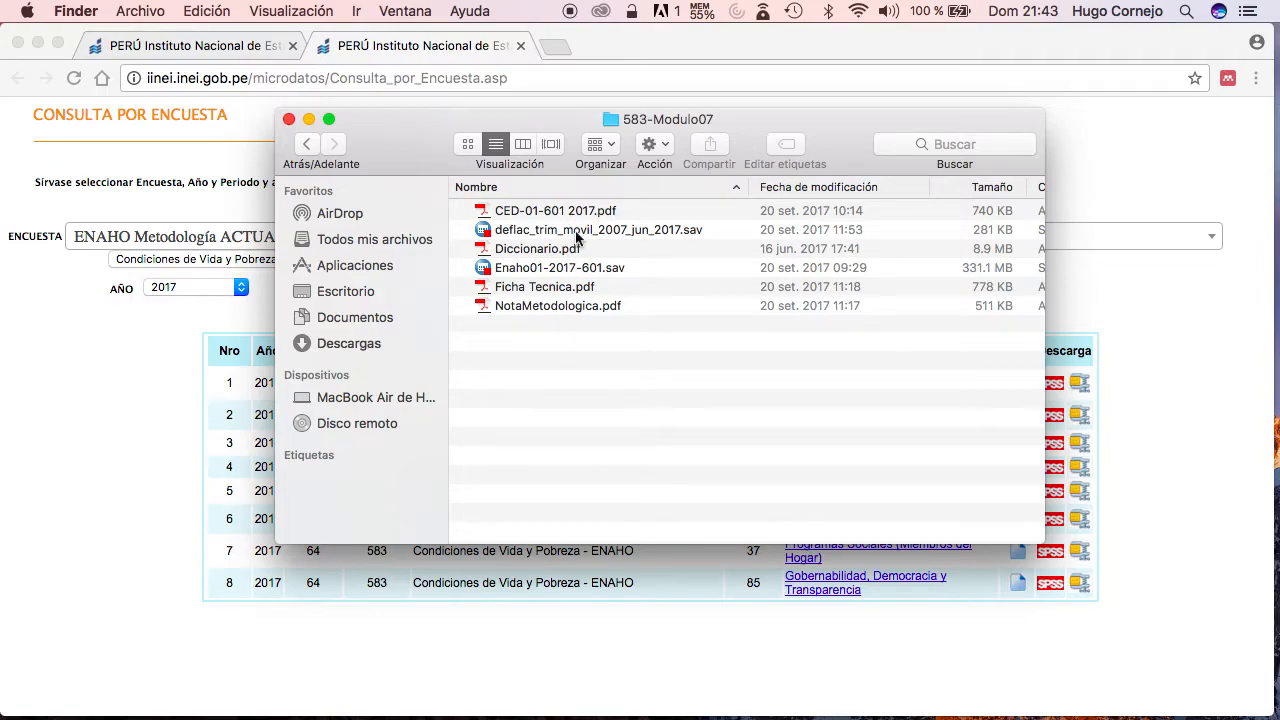
- Open the questionnaire CED-01-601 2017.pdf in Acrobat Reader and collapse its tools pane
{"action": "left_click", "coordinate": [524, 271]}
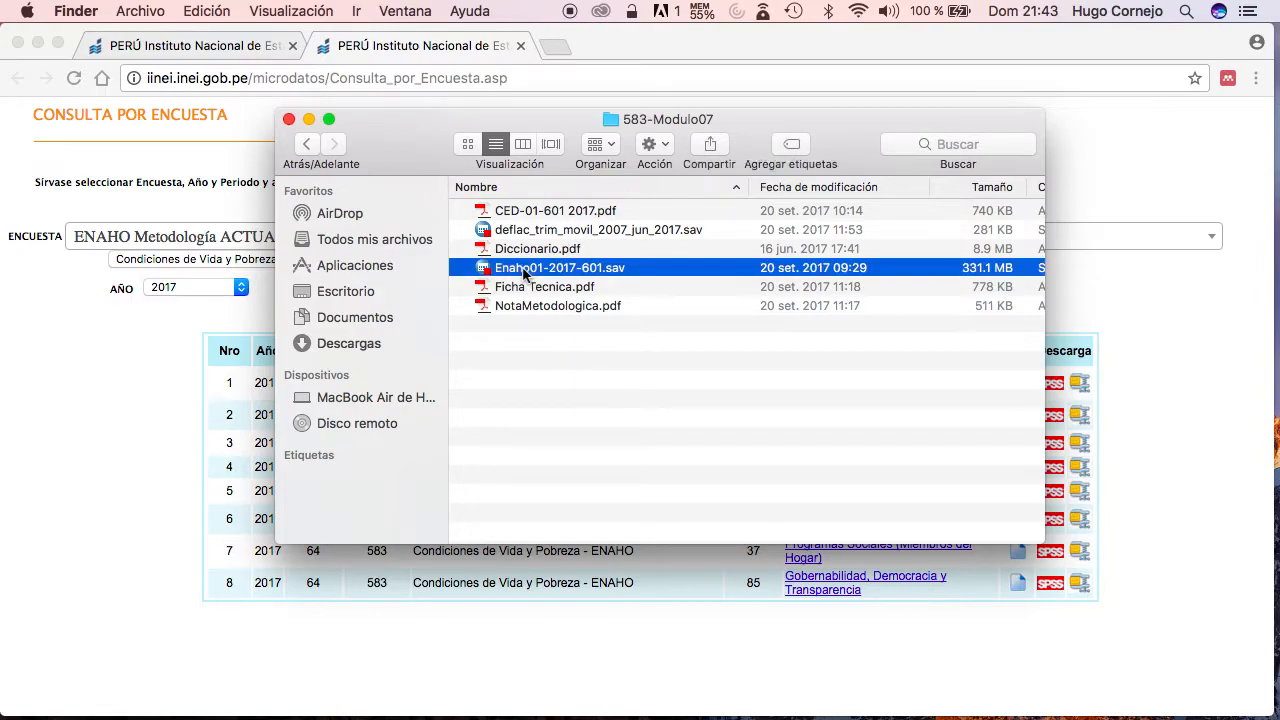
{"action": "left_click", "coordinate": [544, 215]}
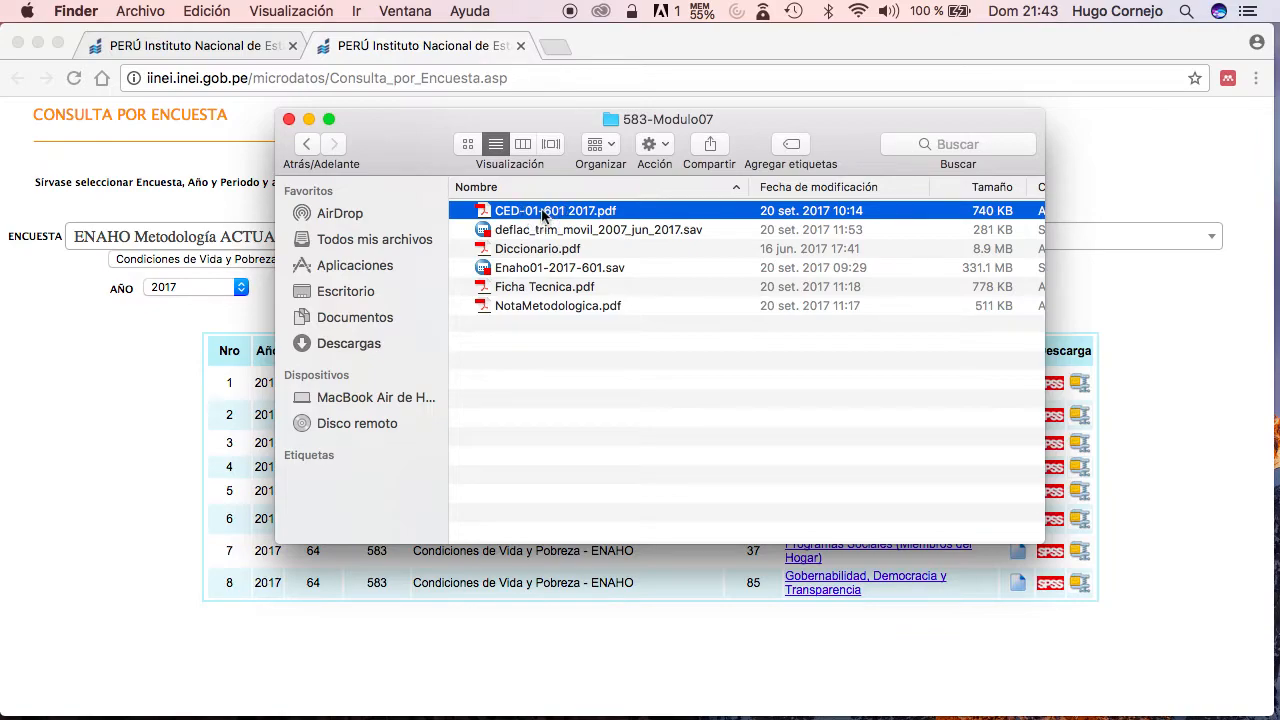
{"action": "double_click", "coordinate": [543, 212]}
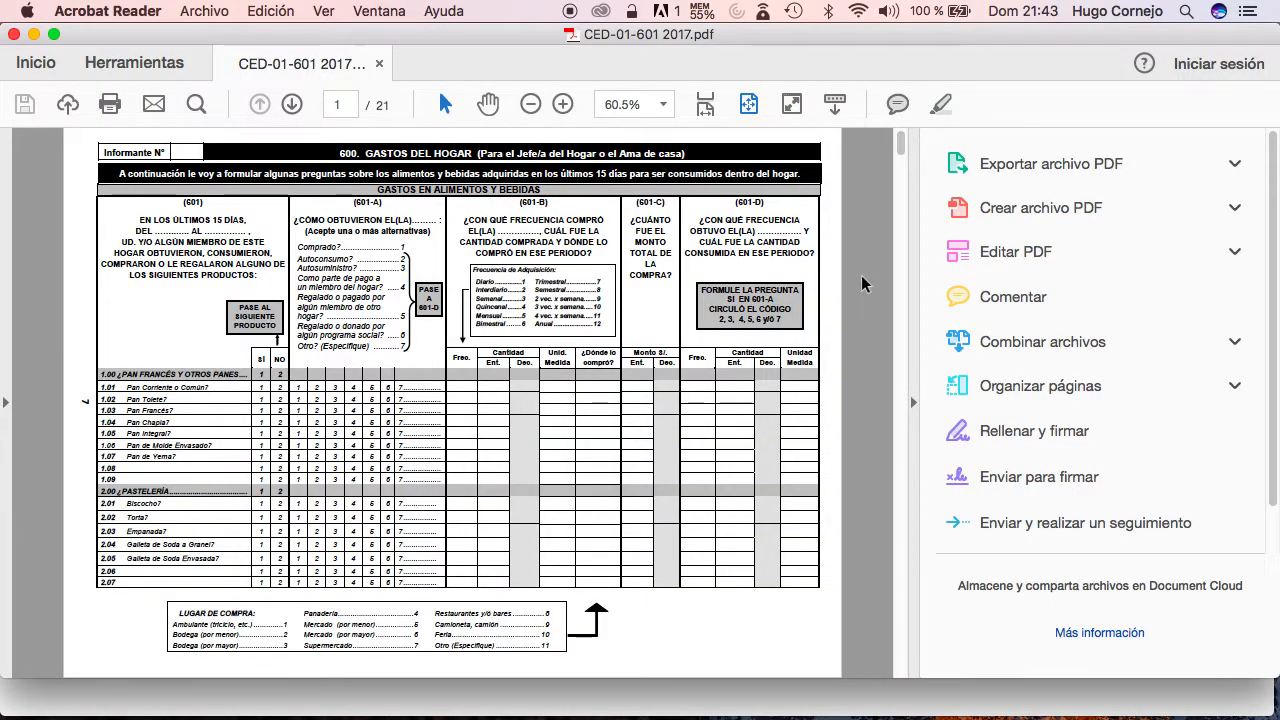
{"action": "left_click", "coordinate": [913, 402]}
- Return to the module folder in Finder and open the Enaho01-2017-601.sav dataset in SPSS Statistics
{"action": "key", "text": "super+Tab"}
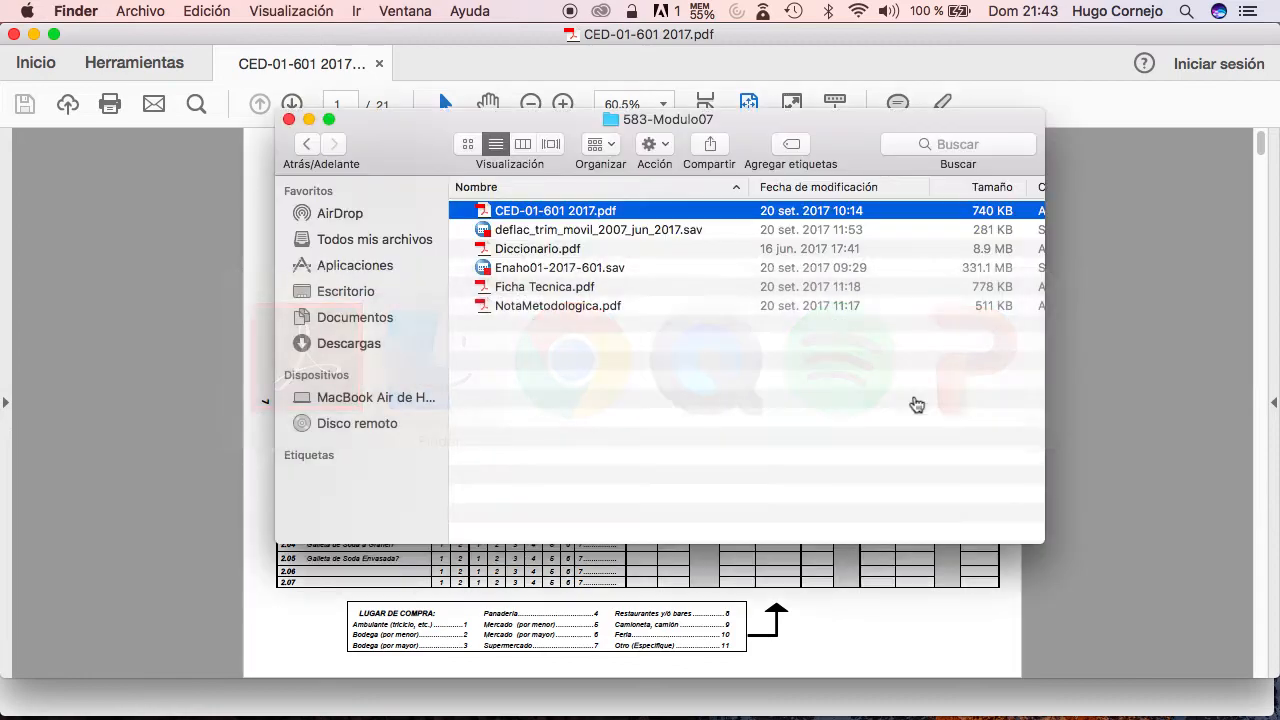
{"action": "left_click", "coordinate": [521, 268]}
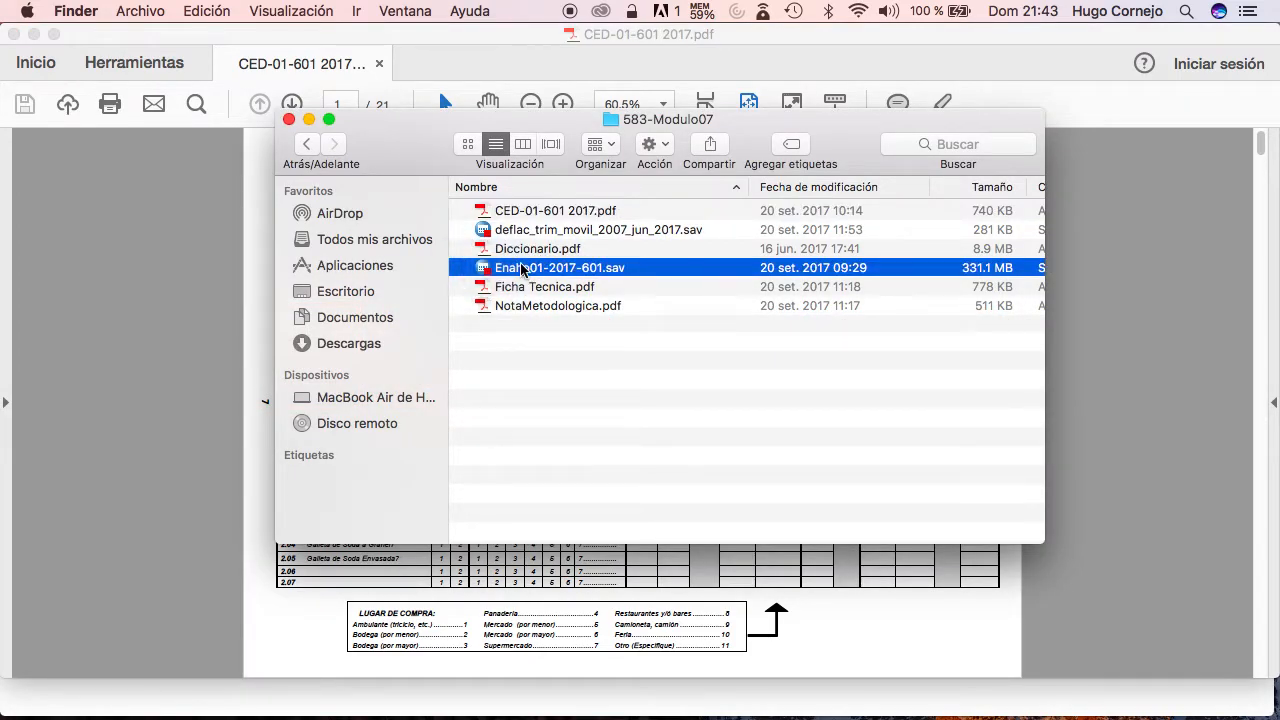
{"action": "double_click", "coordinate": [521, 268]}
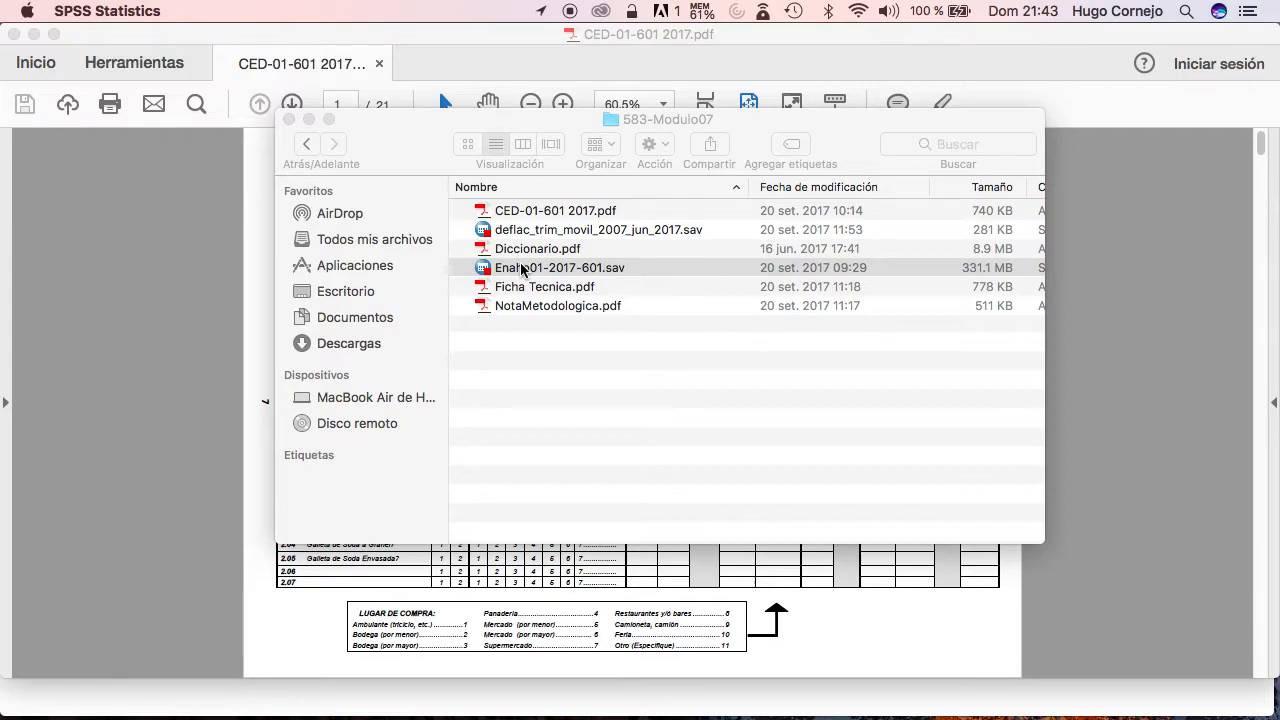
- Switch to the questionnaire in Acrobat Reader and examine the food and beverage product lists on pages 1 to 3
{"action": "key", "text": "super+Tab"}
{"action": "key", "text": "super+Tab"}
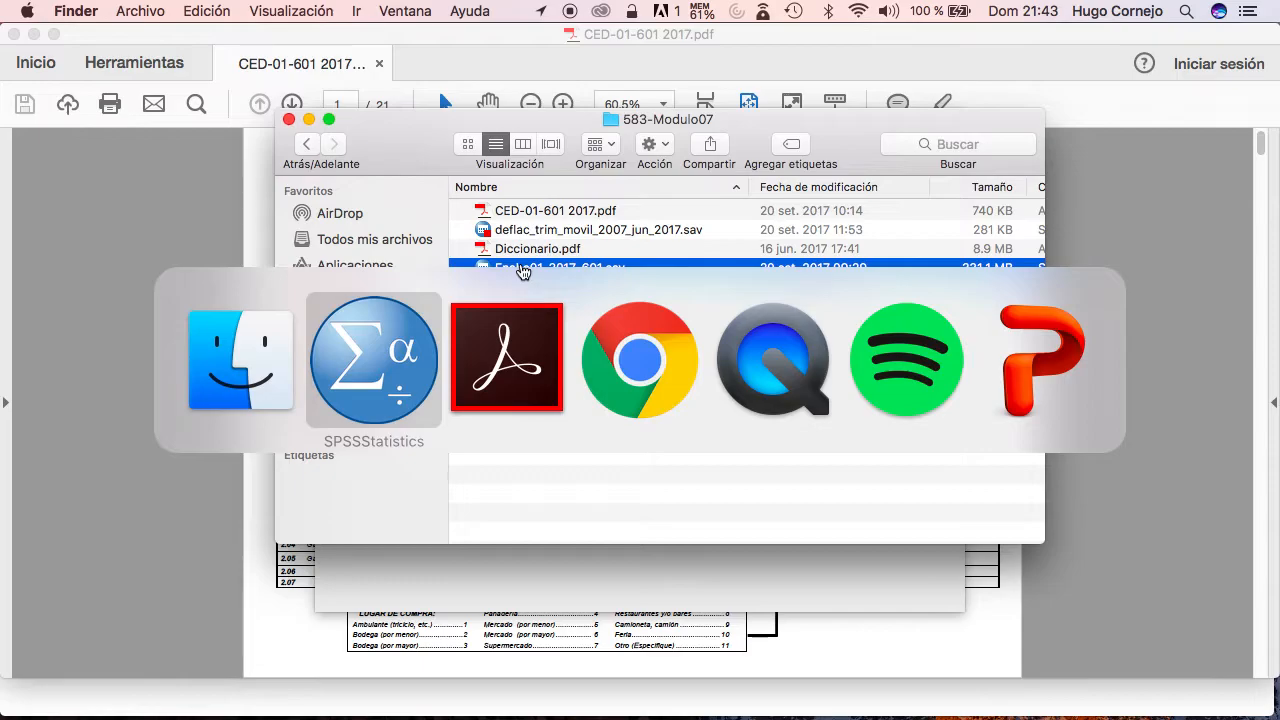
{"action": "key", "text": "super+Tab"}
{"action": "left_click", "coordinate": [564, 104]}
{"action": "left_click", "coordinate": [564, 104]}
{"action": "left_click", "coordinate": [564, 104]}
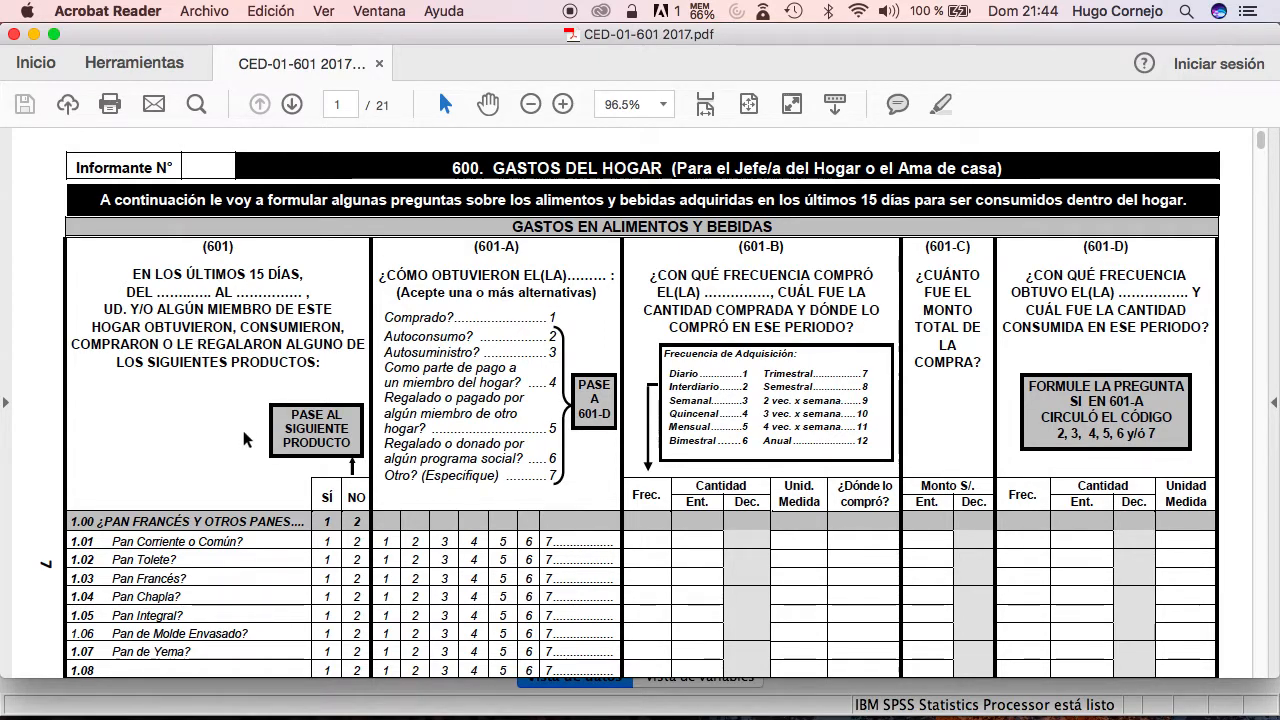
{"action": "scroll", "coordinate": [238, 469], "scroll_direction": "down", "scroll_amount": 3}
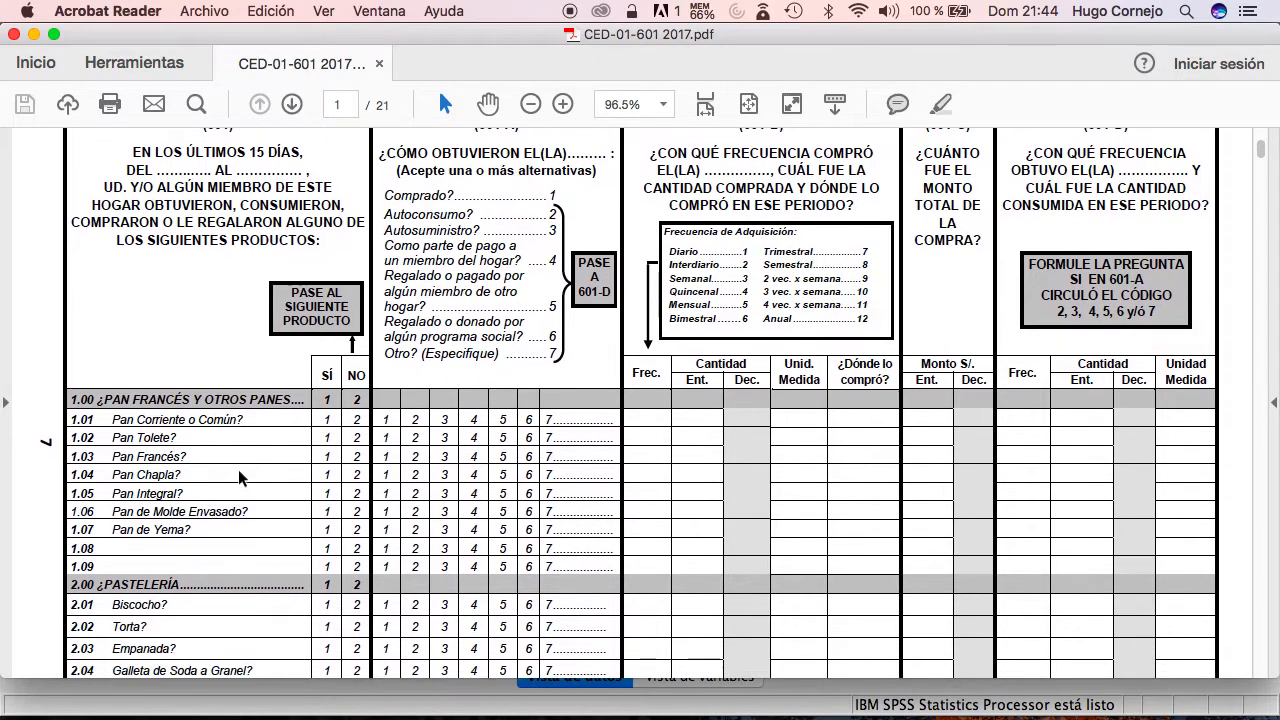
{"action": "scroll", "coordinate": [238, 469], "scroll_direction": "down", "scroll_amount": 2}
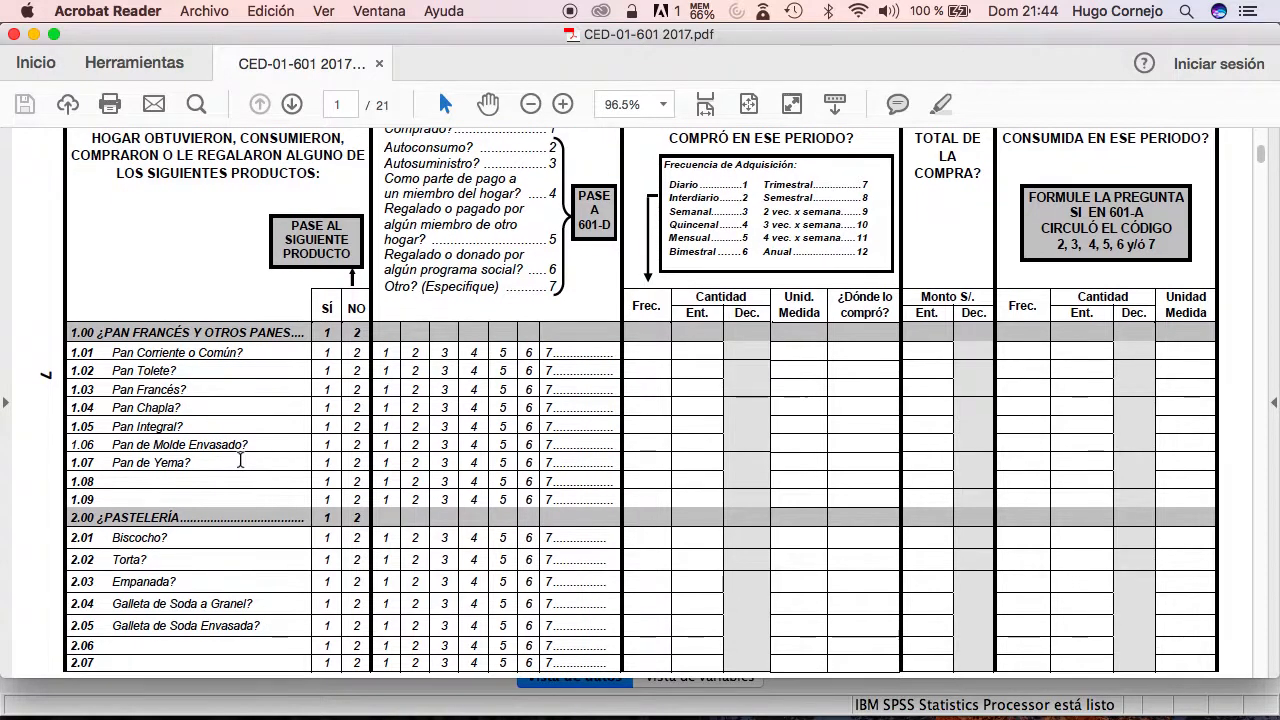
{"action": "scroll", "coordinate": [240, 461], "scroll_direction": "down", "scroll_amount": 2}
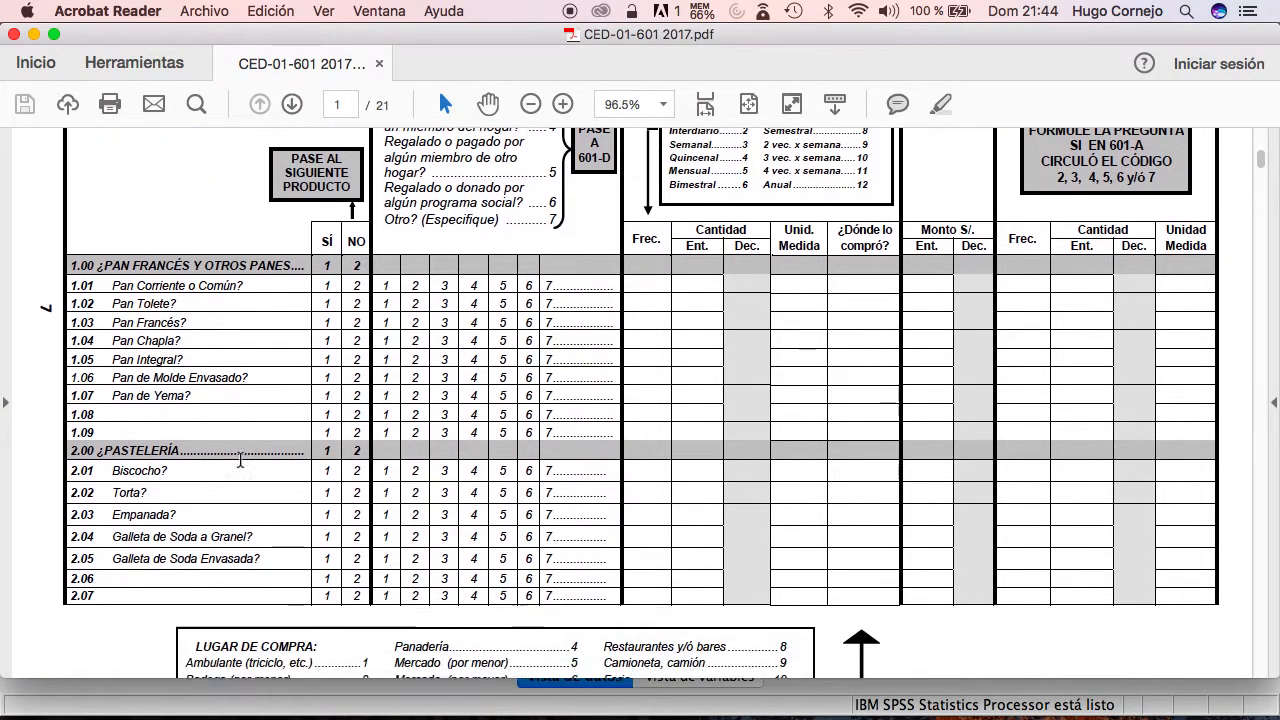
{"action": "scroll", "coordinate": [240, 459], "scroll_direction": "down", "scroll_amount": 1}
{"action": "scroll", "coordinate": [240, 459], "scroll_direction": "down", "scroll_amount": 1}
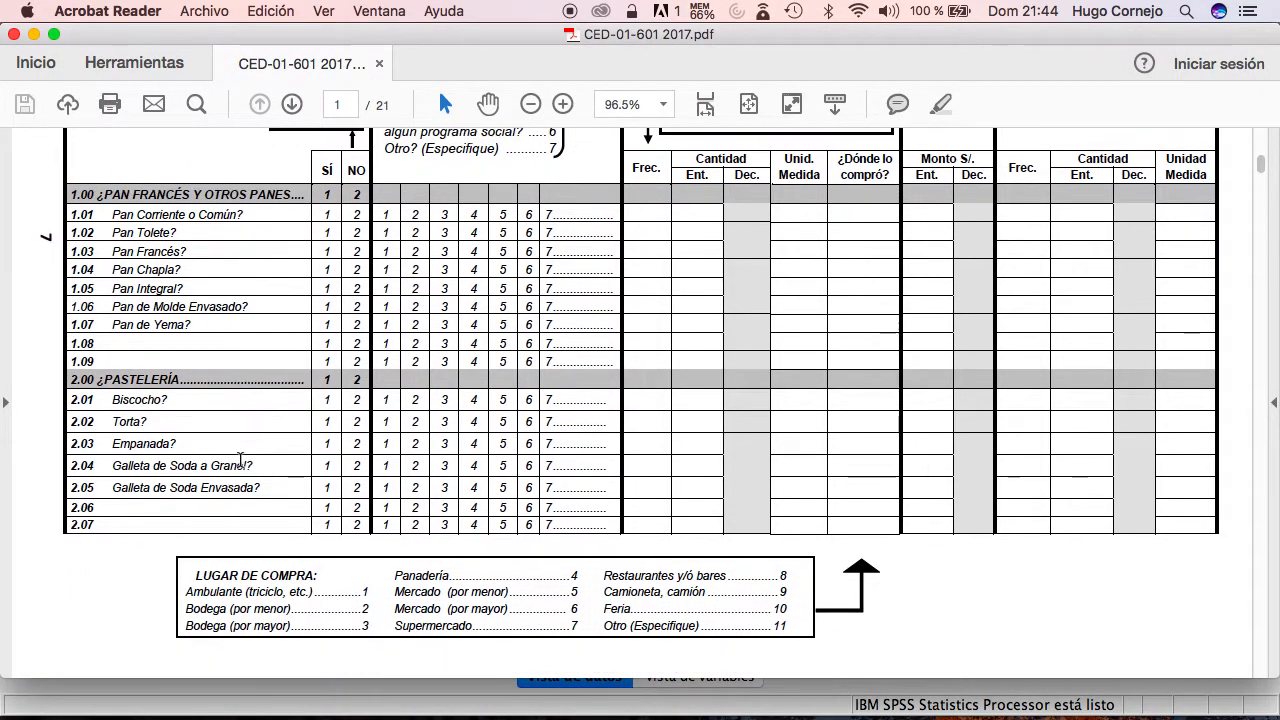
{"action": "scroll", "coordinate": [240, 459], "scroll_direction": "down", "scroll_amount": 10}
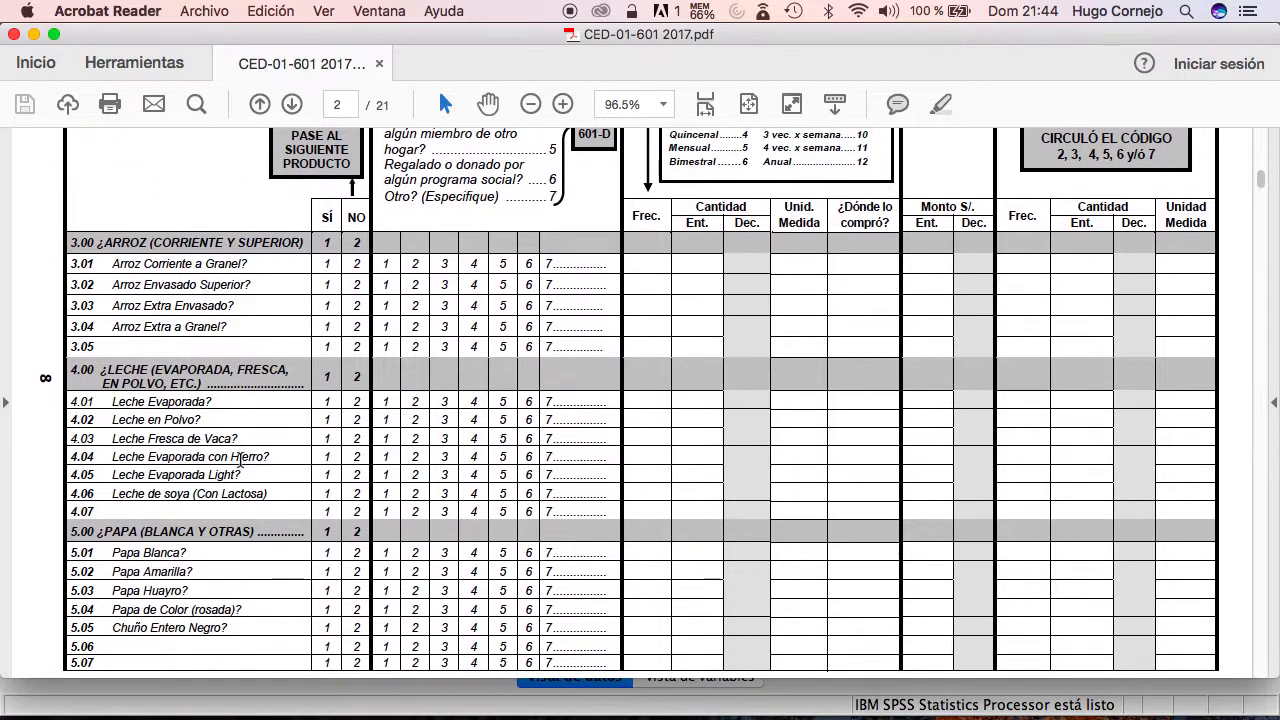
{"action": "scroll", "coordinate": [240, 459], "scroll_direction": "down", "scroll_amount": 4}
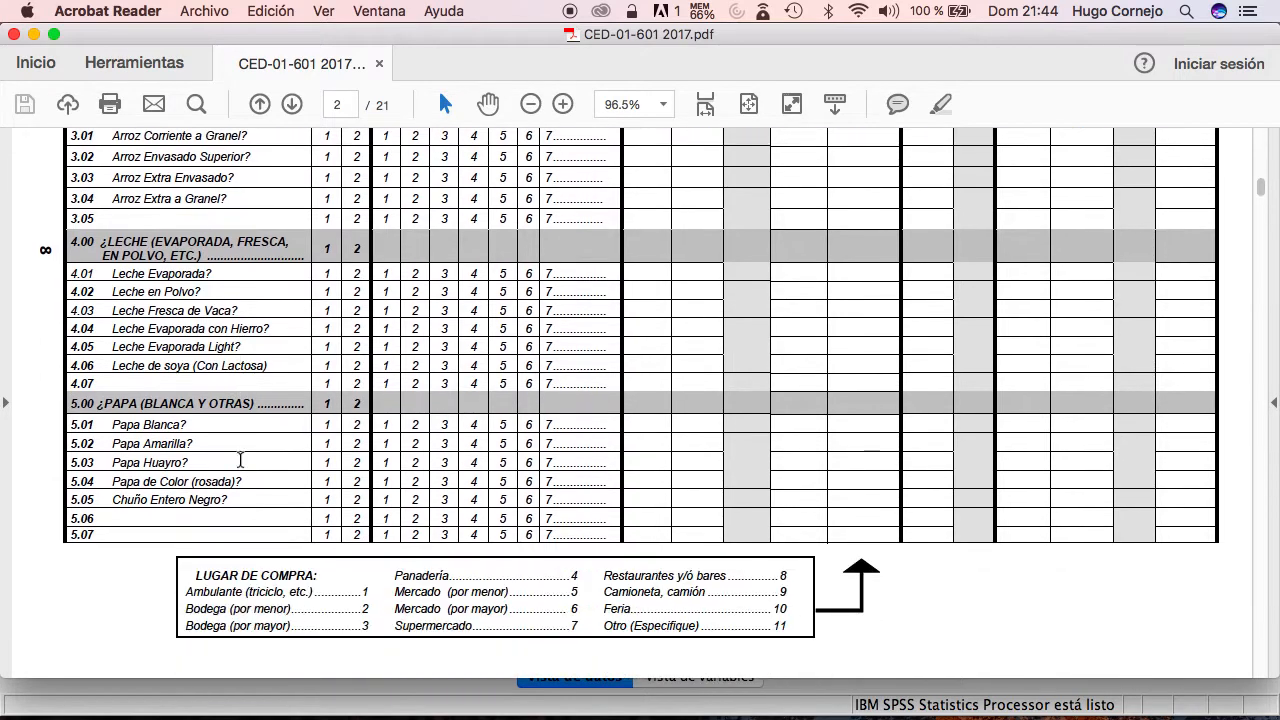
{"action": "scroll", "coordinate": [240, 459], "scroll_direction": "down", "scroll_amount": 8}
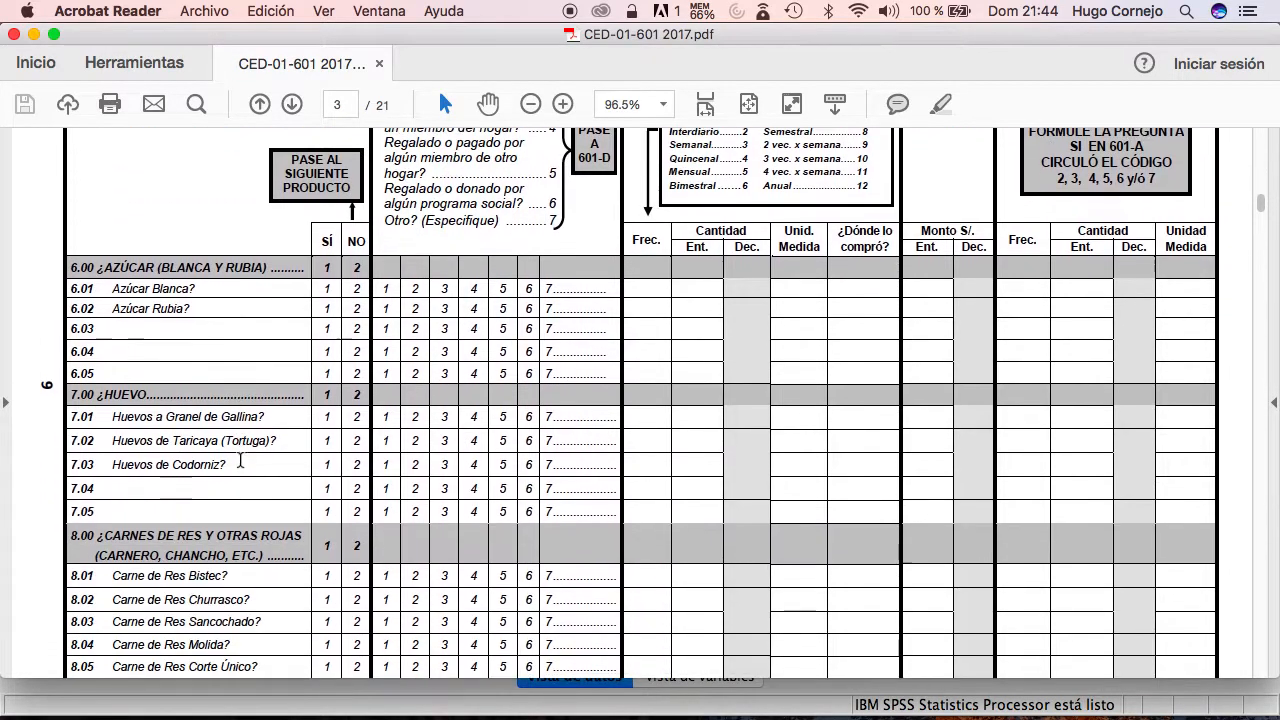
{"action": "scroll", "coordinate": [240, 459], "scroll_direction": "down", "scroll_amount": 3}
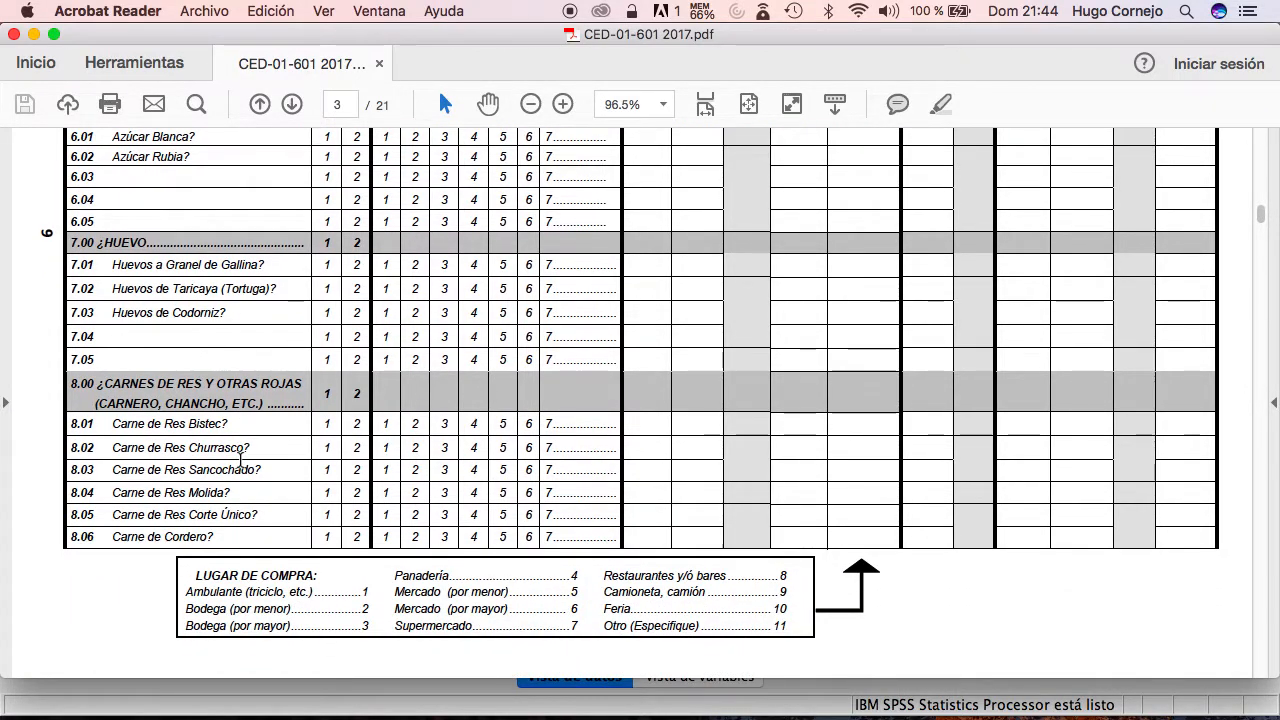
{"action": "scroll", "coordinate": [254, 366], "scroll_direction": "up", "scroll_amount": 15}
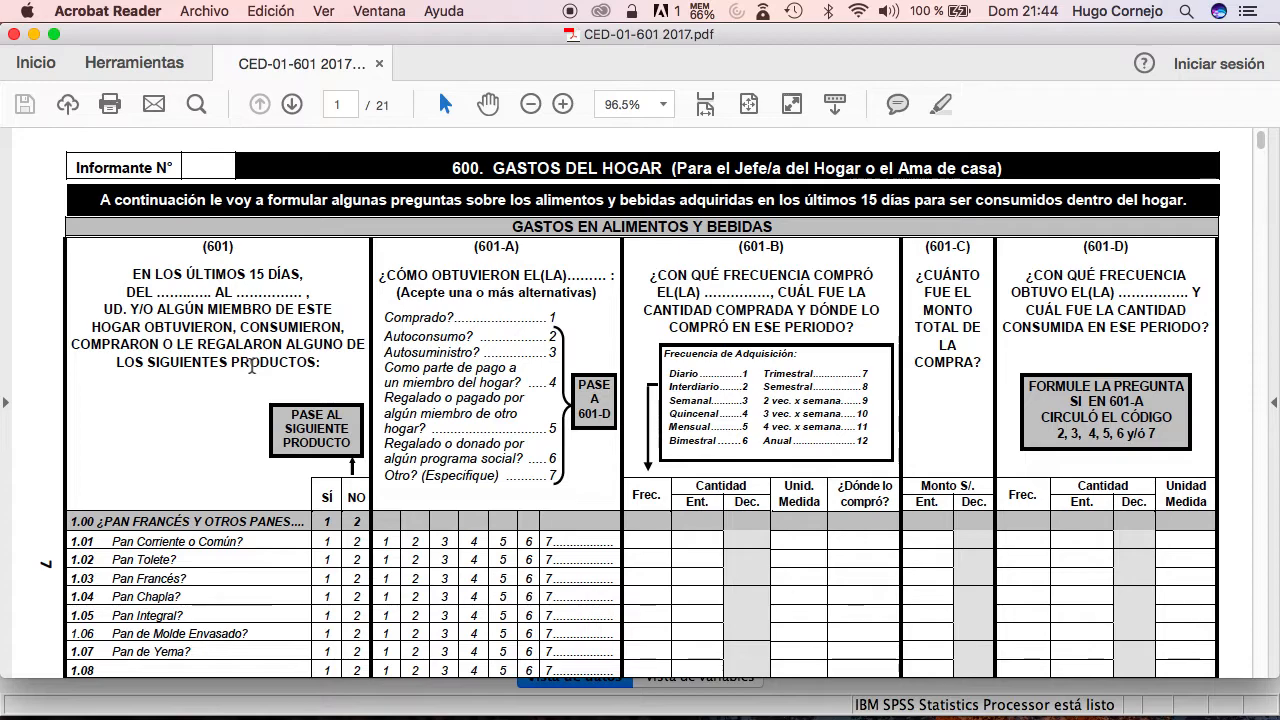
- View the Enaho01-2017-601.sav records in SPSS Statistics and return to the questionnaire in Acrobat Reader for comparison
{"action": "key", "text": "super+Tab"}
{"action": "key", "text": "super+Tab"}
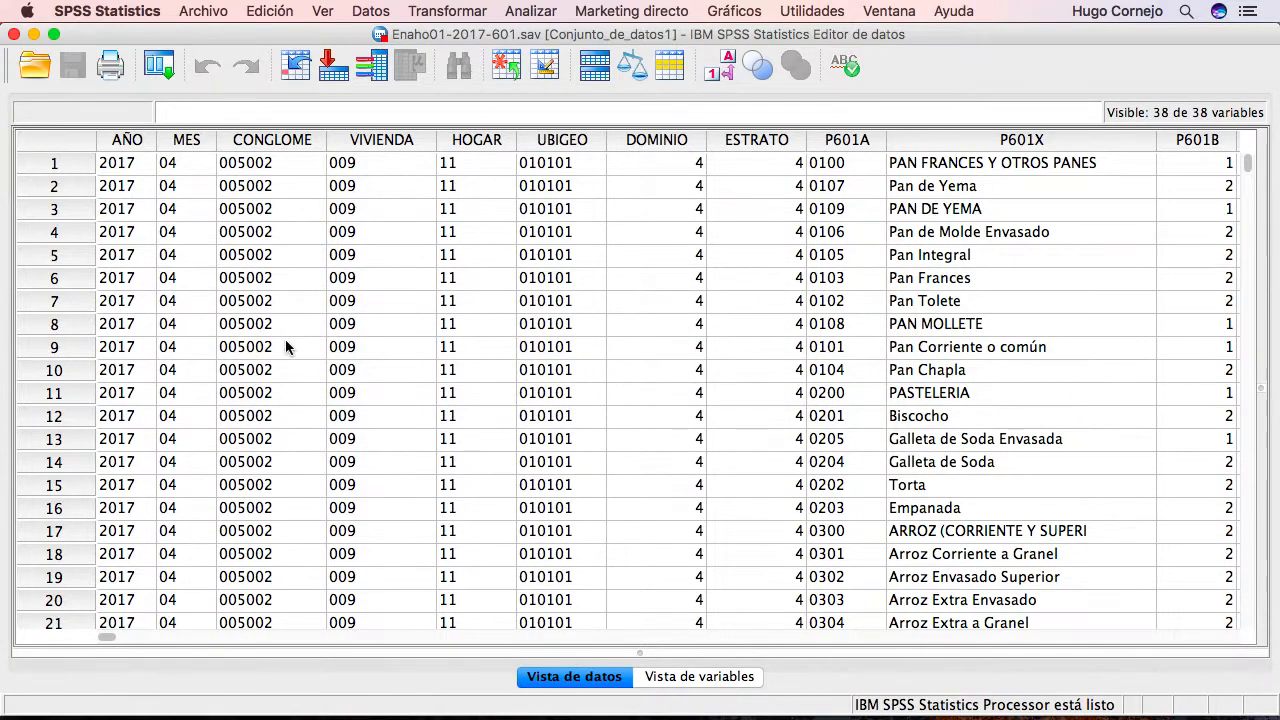
{"action": "key", "text": "super+Tab"}
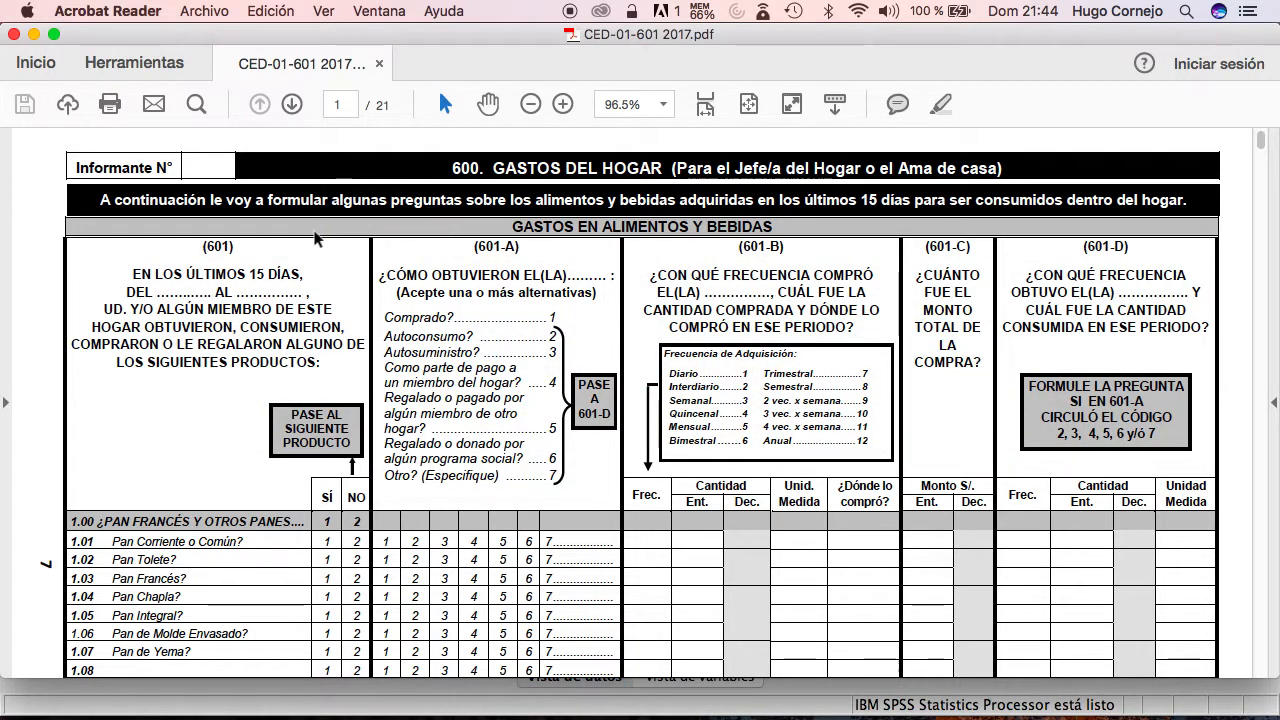
- Examine the bread, pastry, rice, milk and potato product codes on pages 1 and 2 of the questionnaire
{"action": "scroll", "coordinate": [226, 462], "scroll_direction": "down", "scroll_amount": 3}
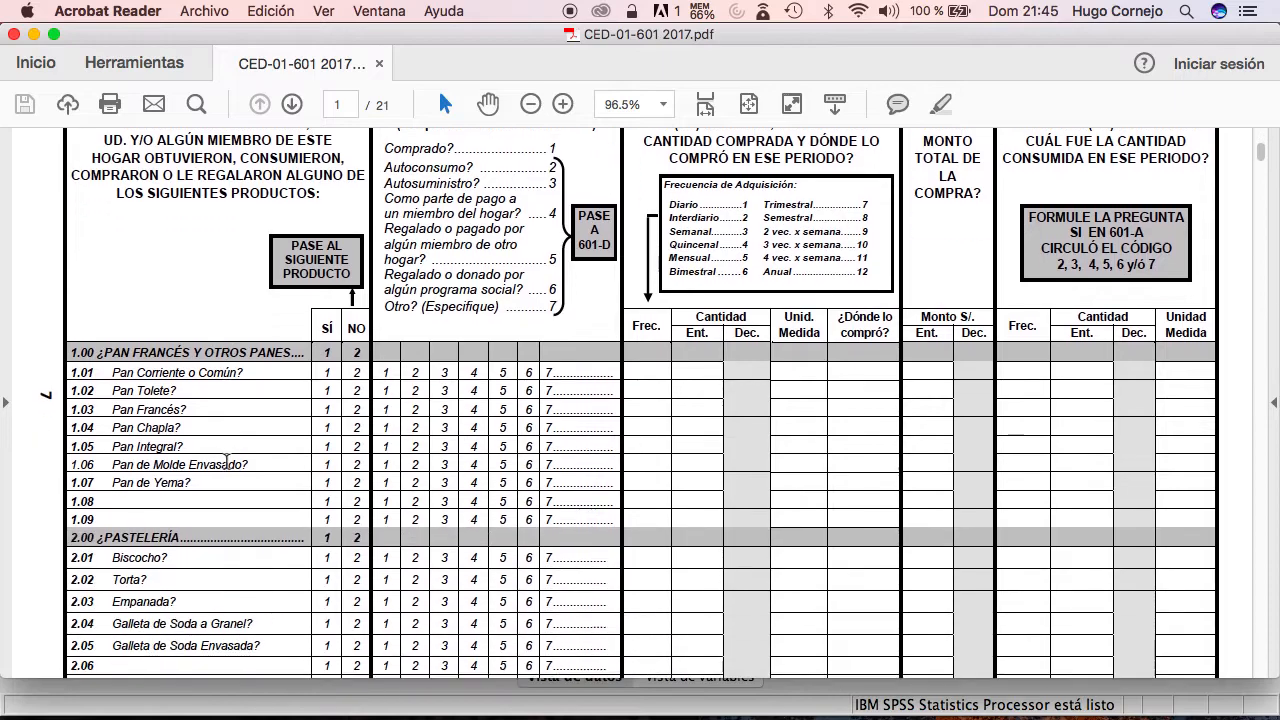
{"action": "scroll", "coordinate": [226, 462], "scroll_direction": "down", "scroll_amount": 3}
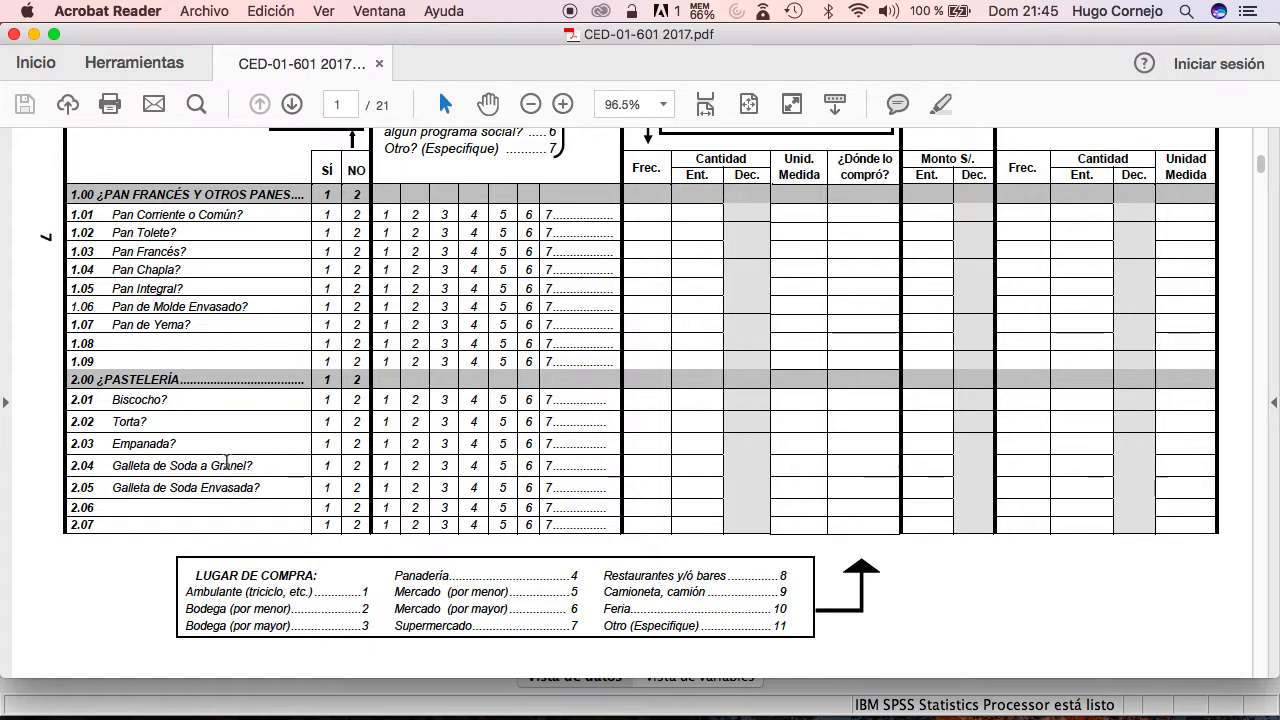
{"action": "left_click", "coordinate": [293, 104]}
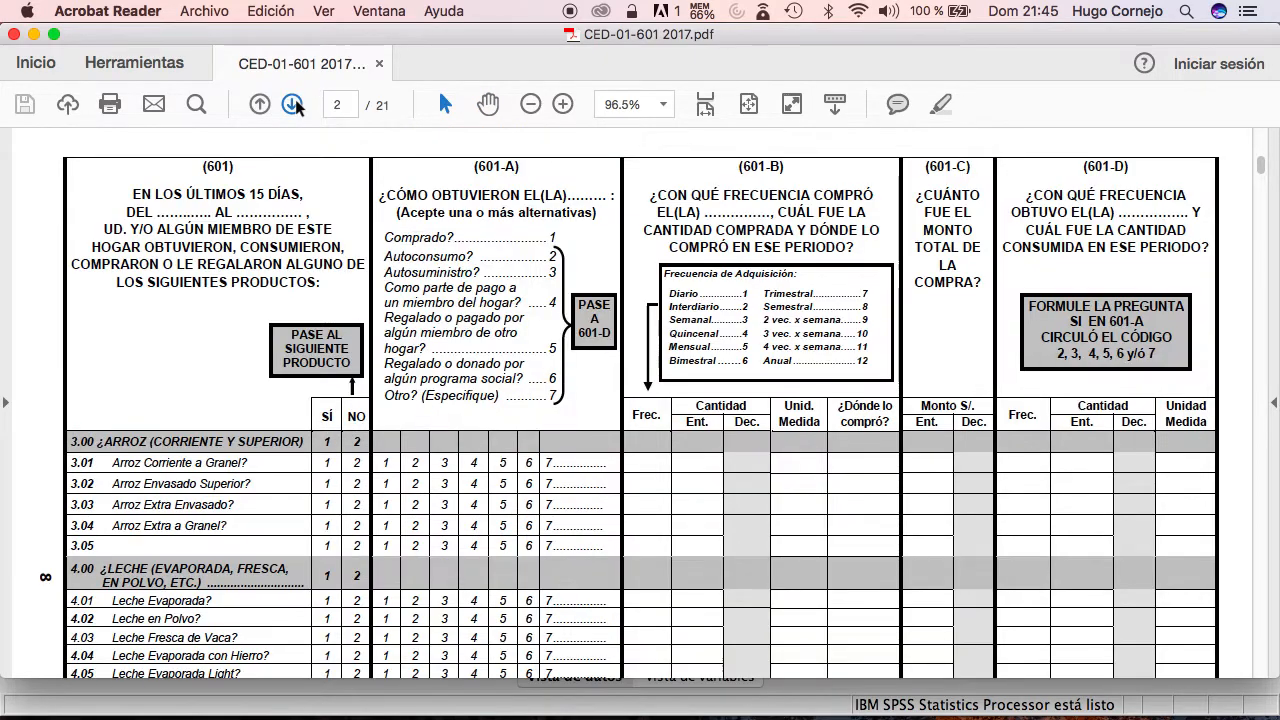
{"action": "scroll", "coordinate": [256, 398], "scroll_direction": "down", "scroll_amount": 5}
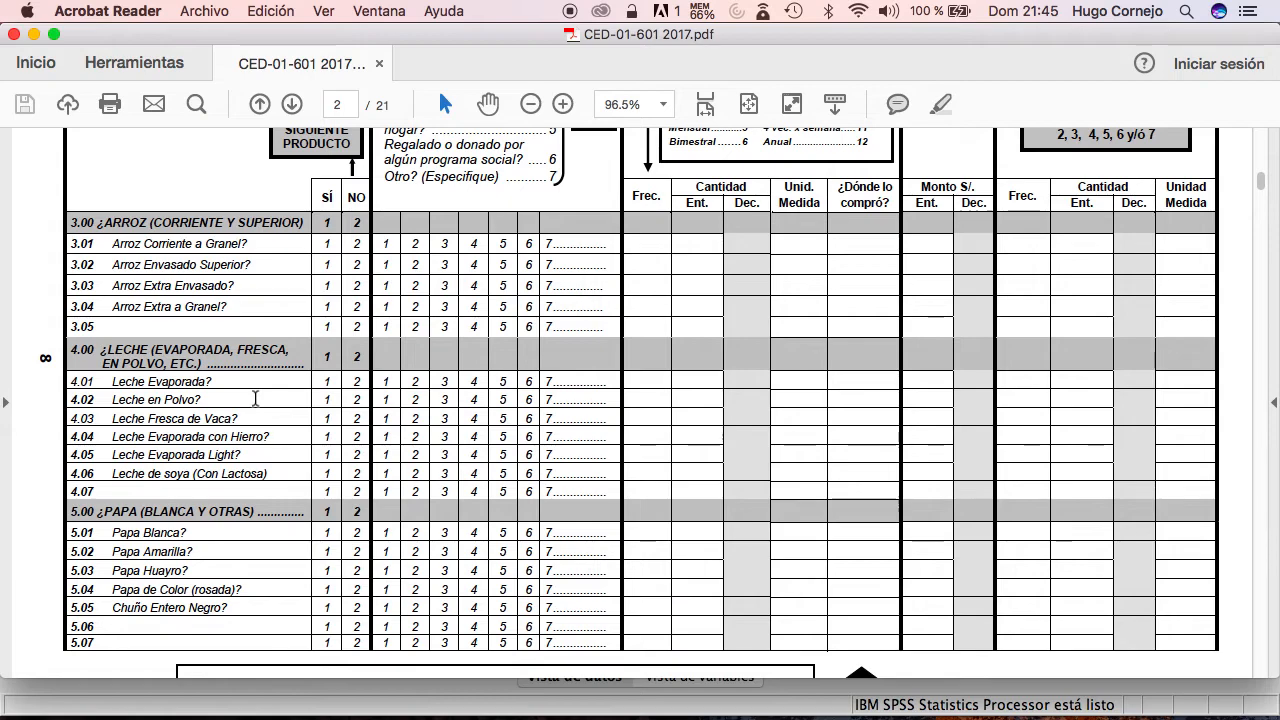
{"action": "left_click", "coordinate": [293, 104]}
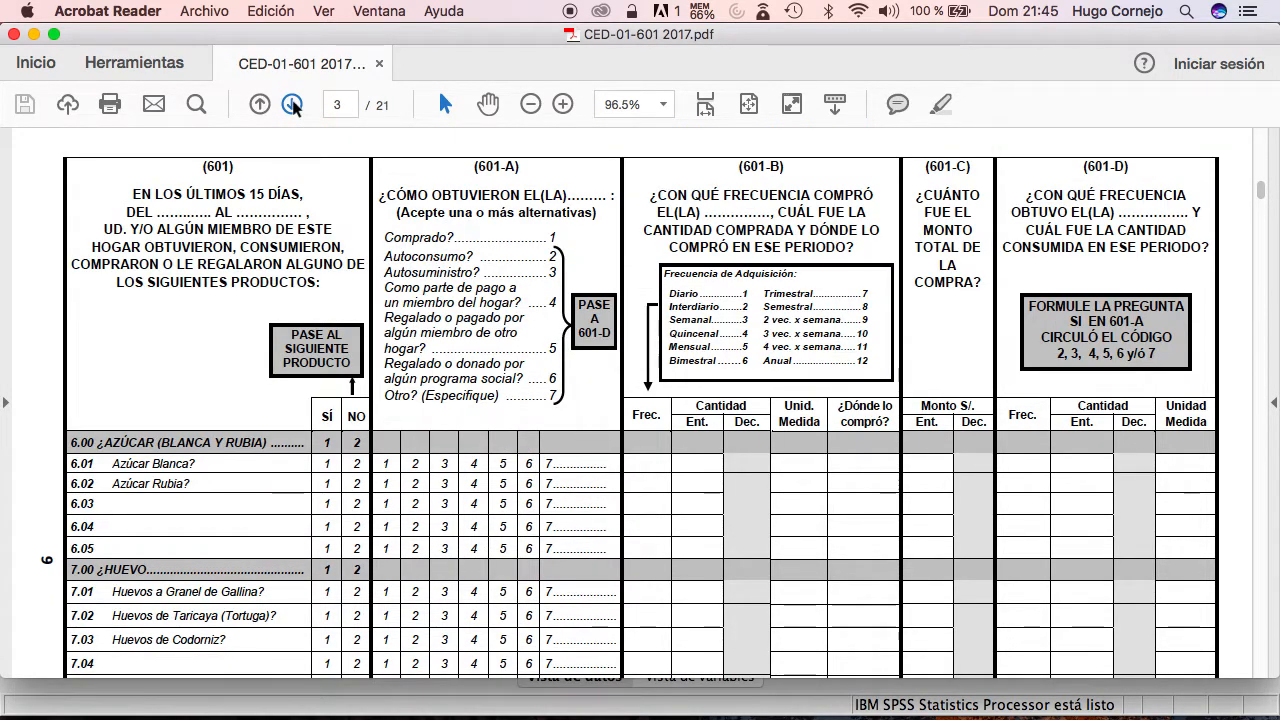
{"action": "left_click", "coordinate": [260, 104]}
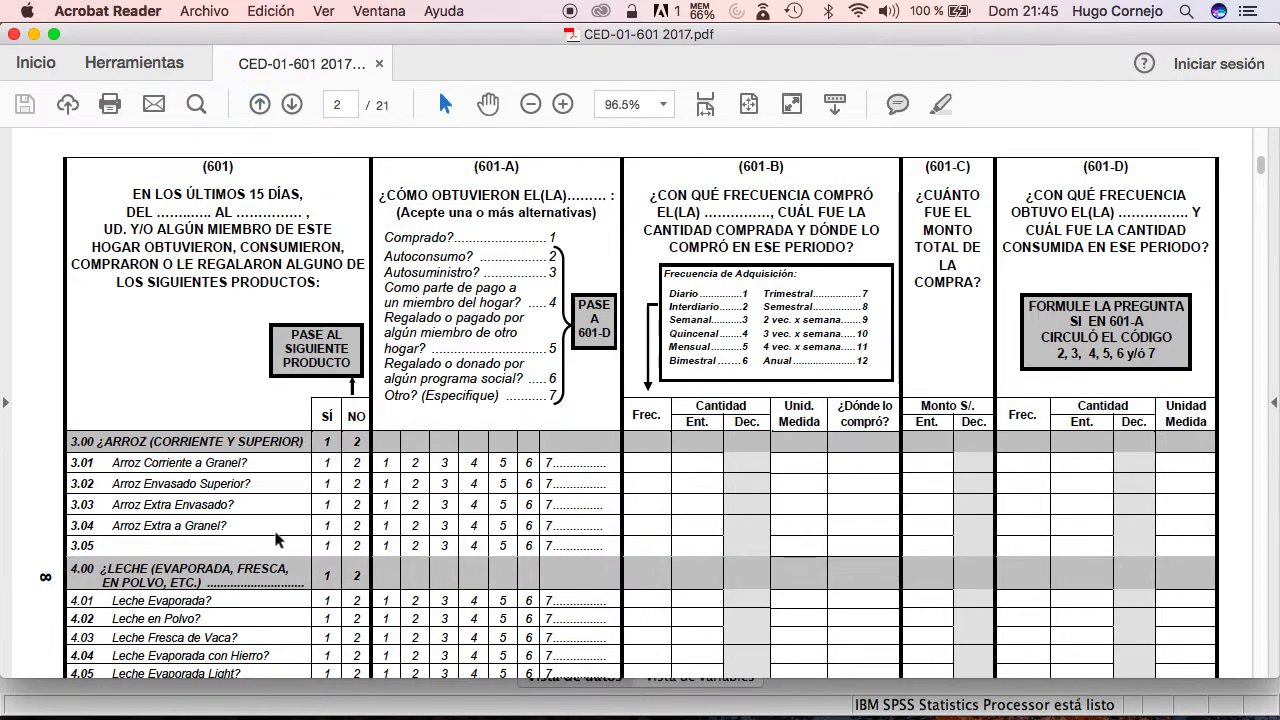
{"action": "scroll", "coordinate": [278, 540], "scroll_direction": "down", "scroll_amount": 5}
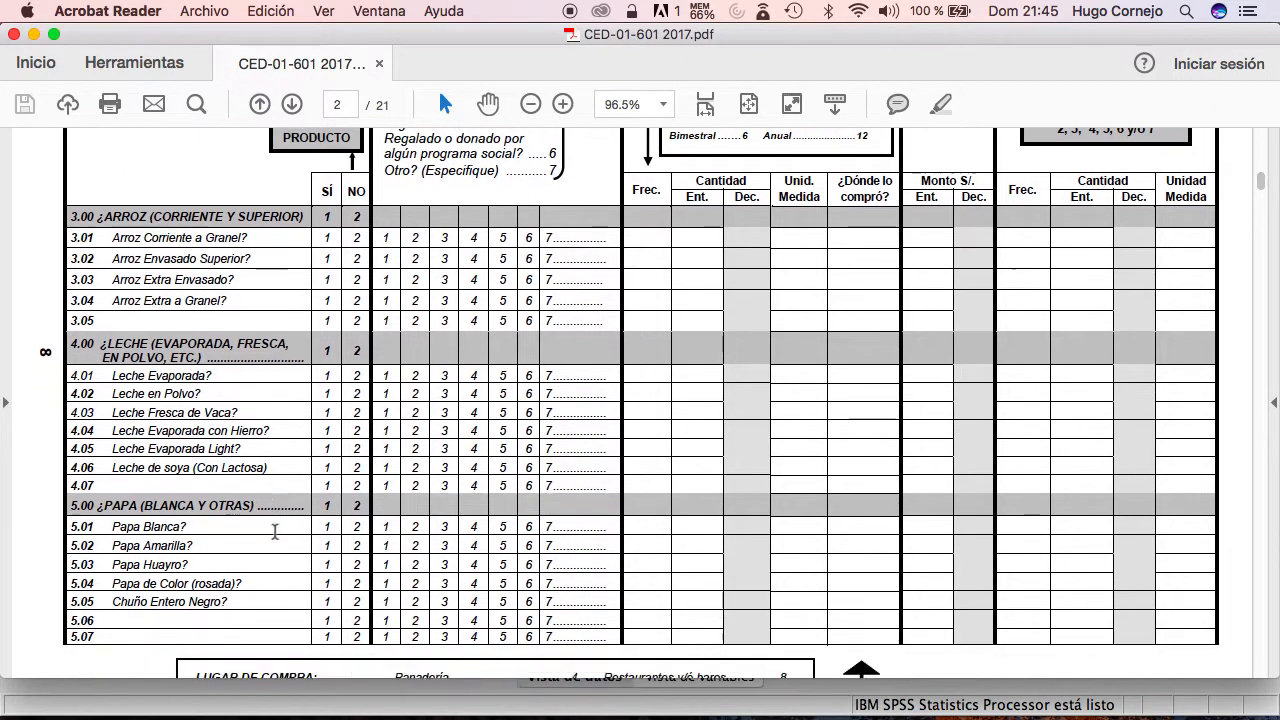
{"action": "scroll", "coordinate": [275, 531], "scroll_direction": "down", "scroll_amount": 1}
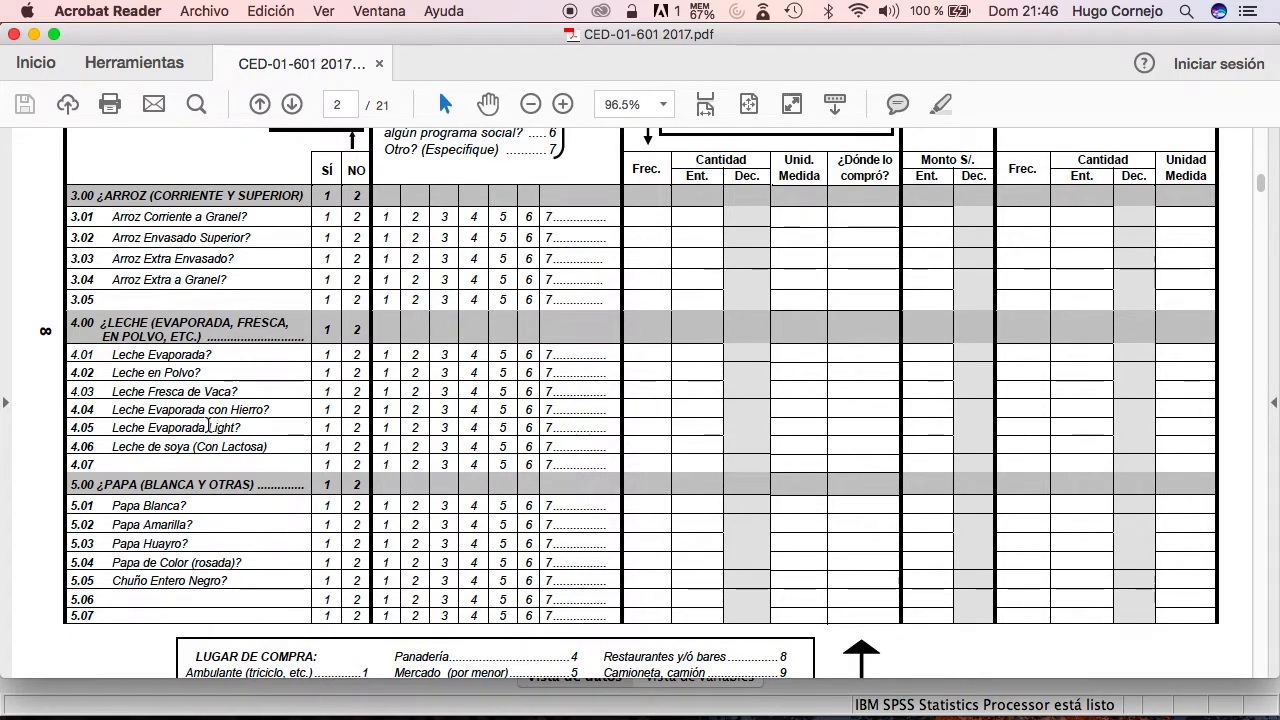
{"action": "scroll", "coordinate": [208, 425], "scroll_direction": "up", "scroll_amount": 3}
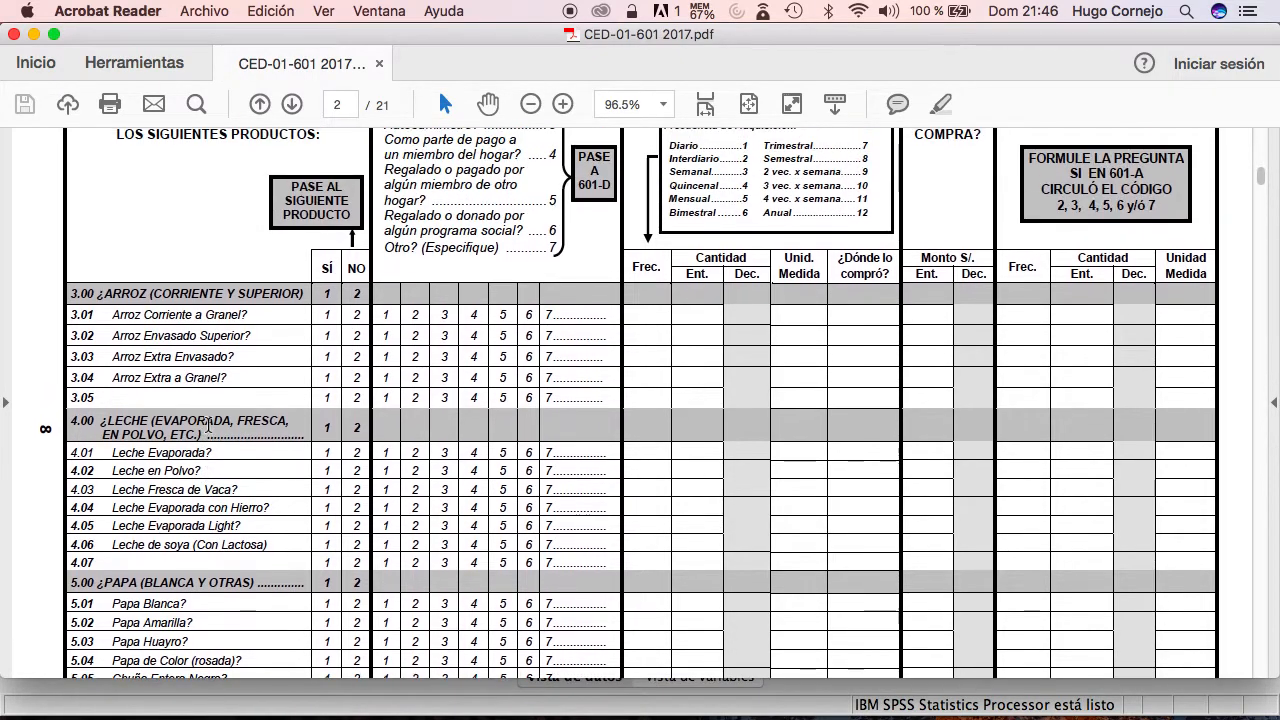
- Switch to SPSS Statistics and select the P601A product code column in the dataset
{"action": "key", "text": "super+Tab"}
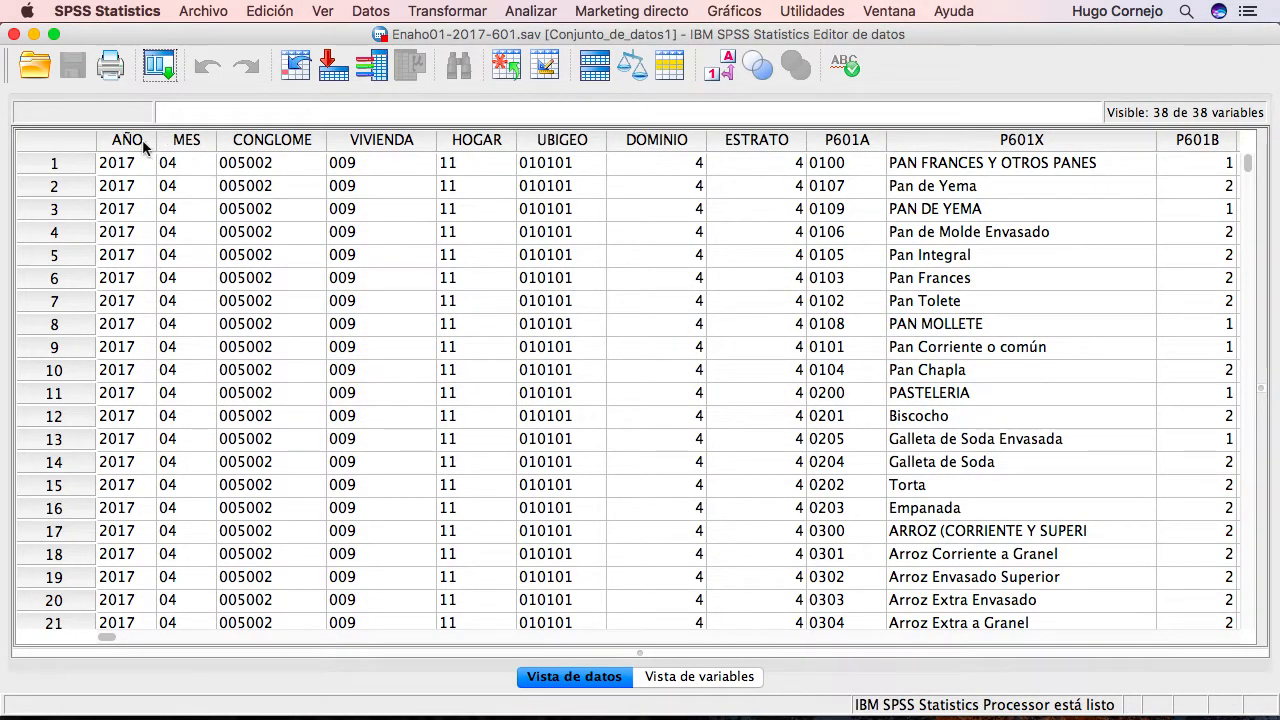
{"action": "left_click", "coordinate": [127, 141]}
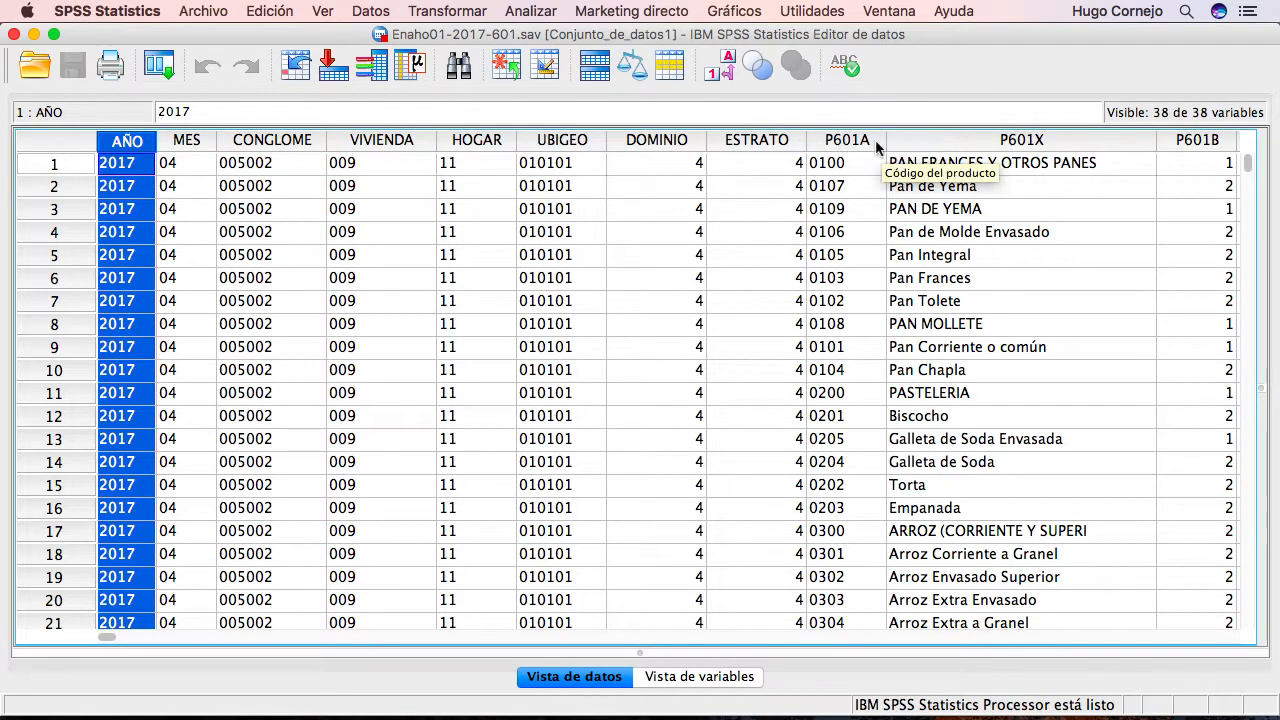
{"action": "left_click", "coordinate": [838, 141]}
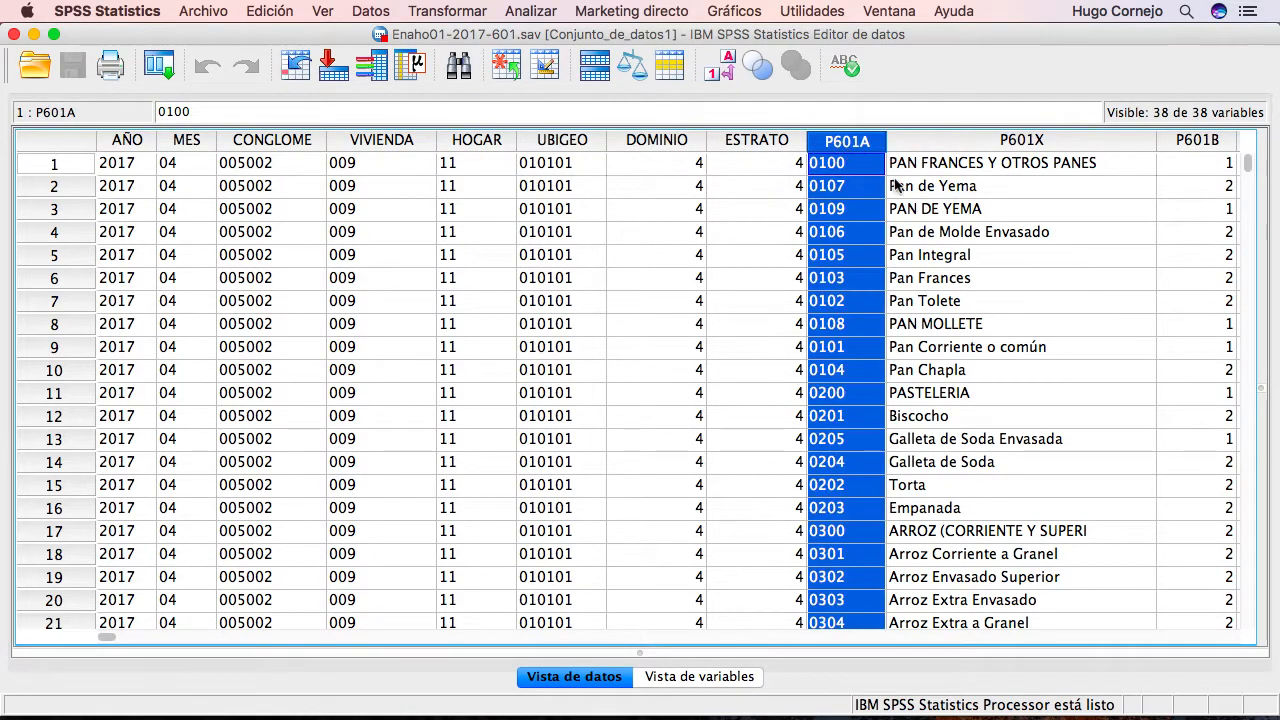
- Compare the rice and milk items on questionnaire page 2 in Acrobat Reader with the P601X product names in SPSS Statistics
{"action": "key", "text": "super+Tab"}
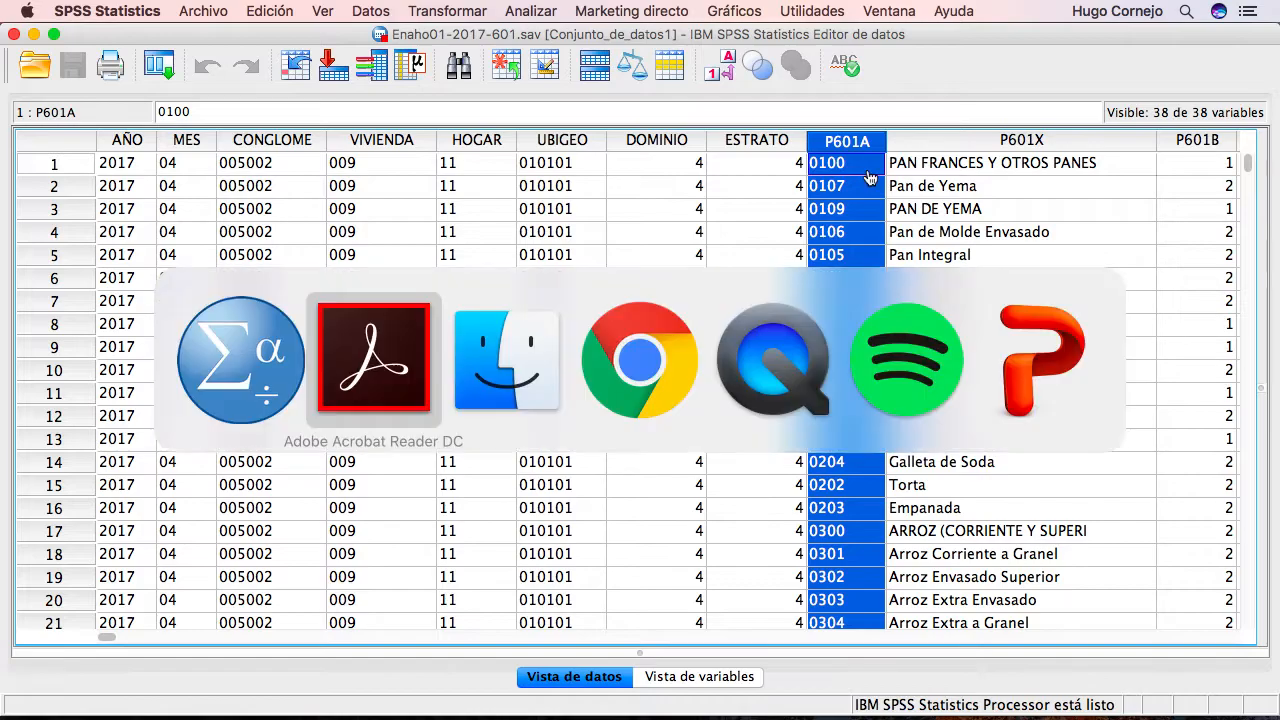
{"action": "scroll", "coordinate": [498, 244], "scroll_direction": "up", "scroll_amount": 2}
{"action": "scroll", "coordinate": [498, 244], "scroll_direction": "up", "scroll_amount": 1}
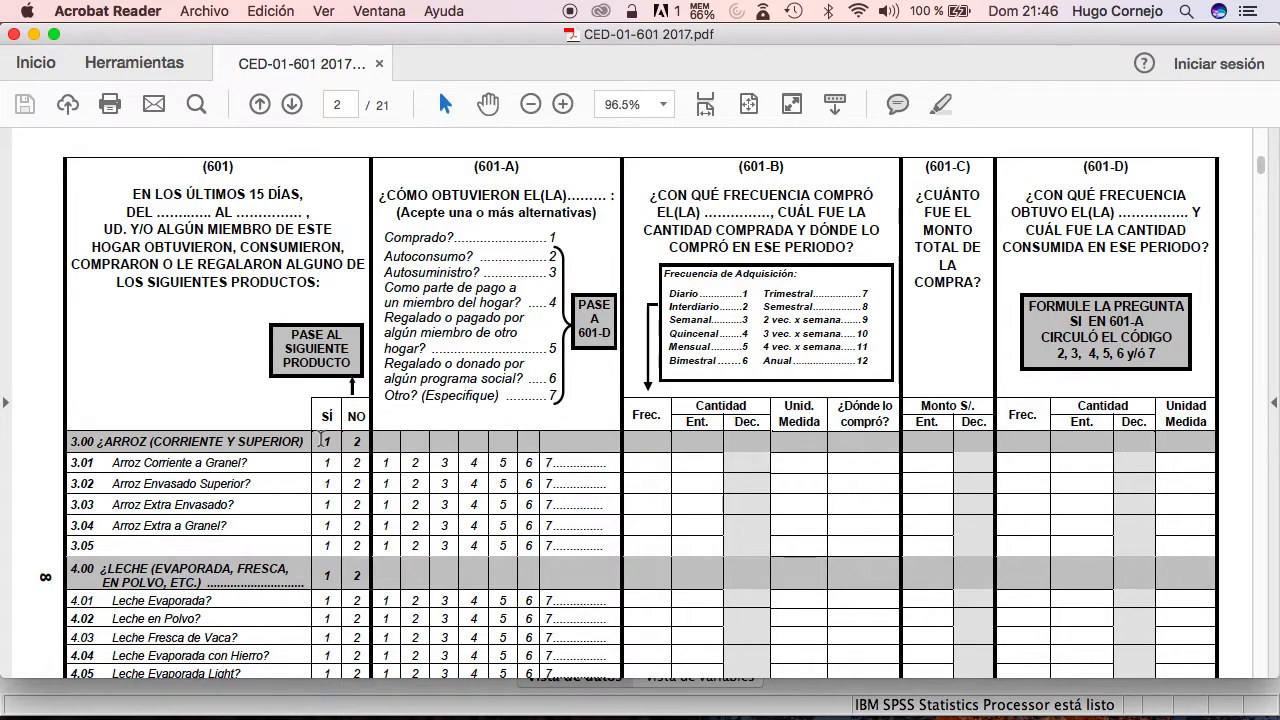
{"action": "key", "text": "super+Tab"}
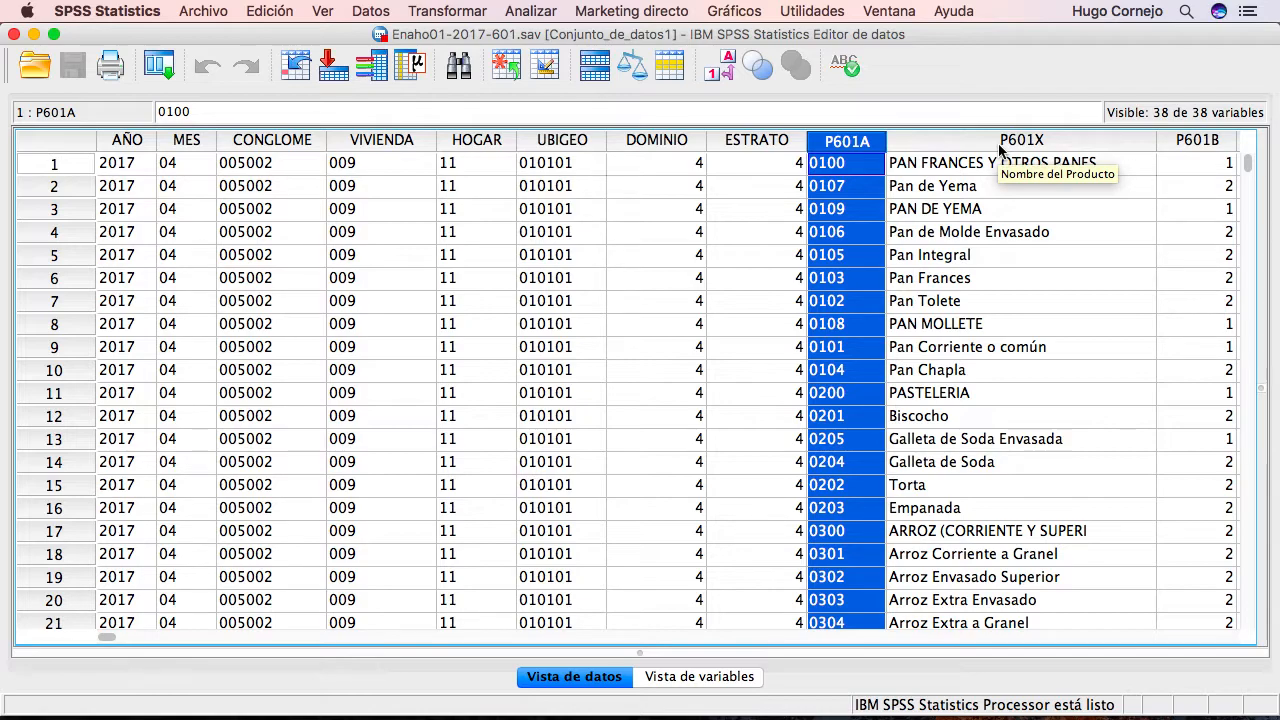
{"action": "key", "text": "super+Tab"}
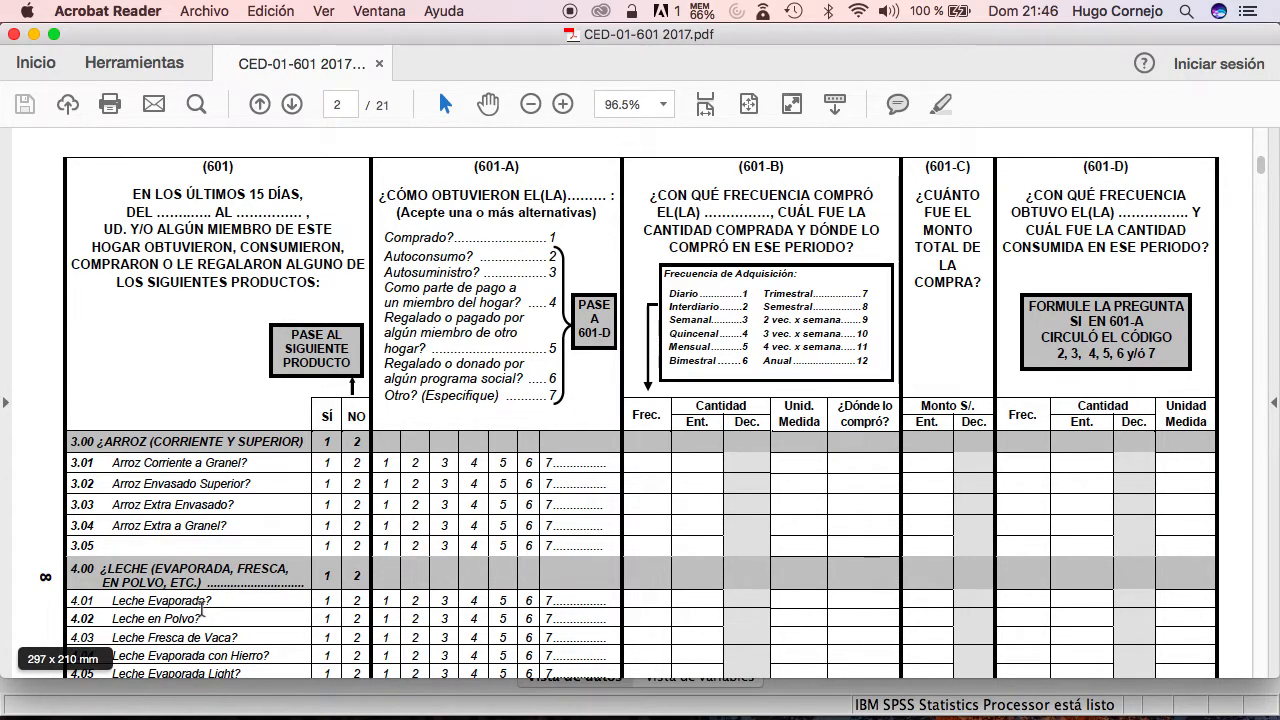
{"action": "scroll", "coordinate": [201, 608], "scroll_direction": "down", "scroll_amount": 3}
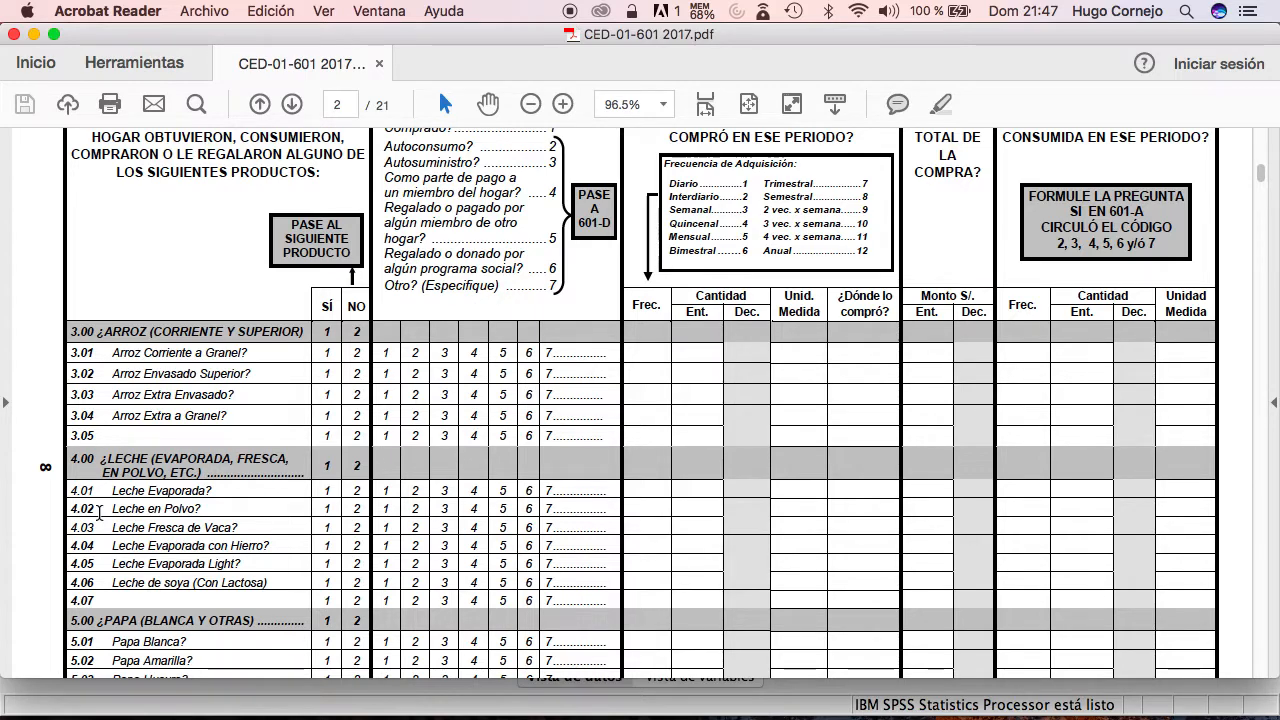
- Return to SPSS Statistics, display the variable definitions and select the entire P601A variable
{"action": "key", "text": "super+Tab"}
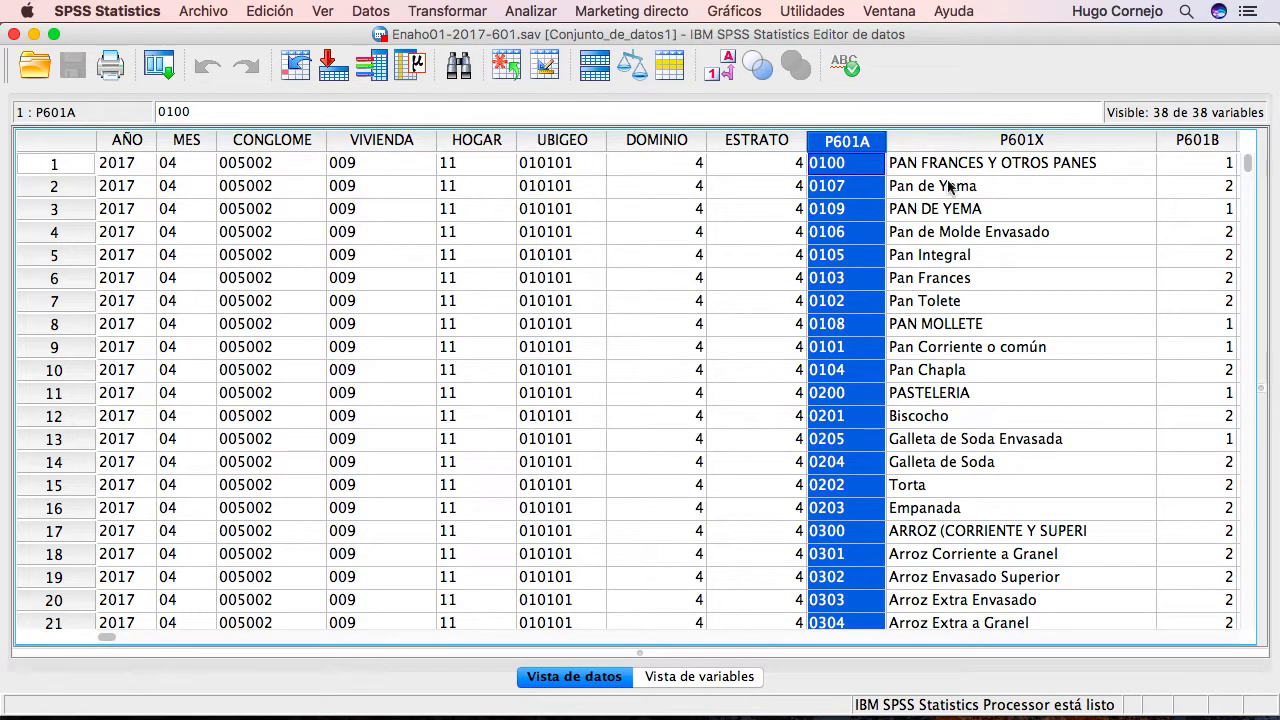
{"action": "scroll", "coordinate": [960, 200], "scroll_direction": "right", "scroll_amount": 5}
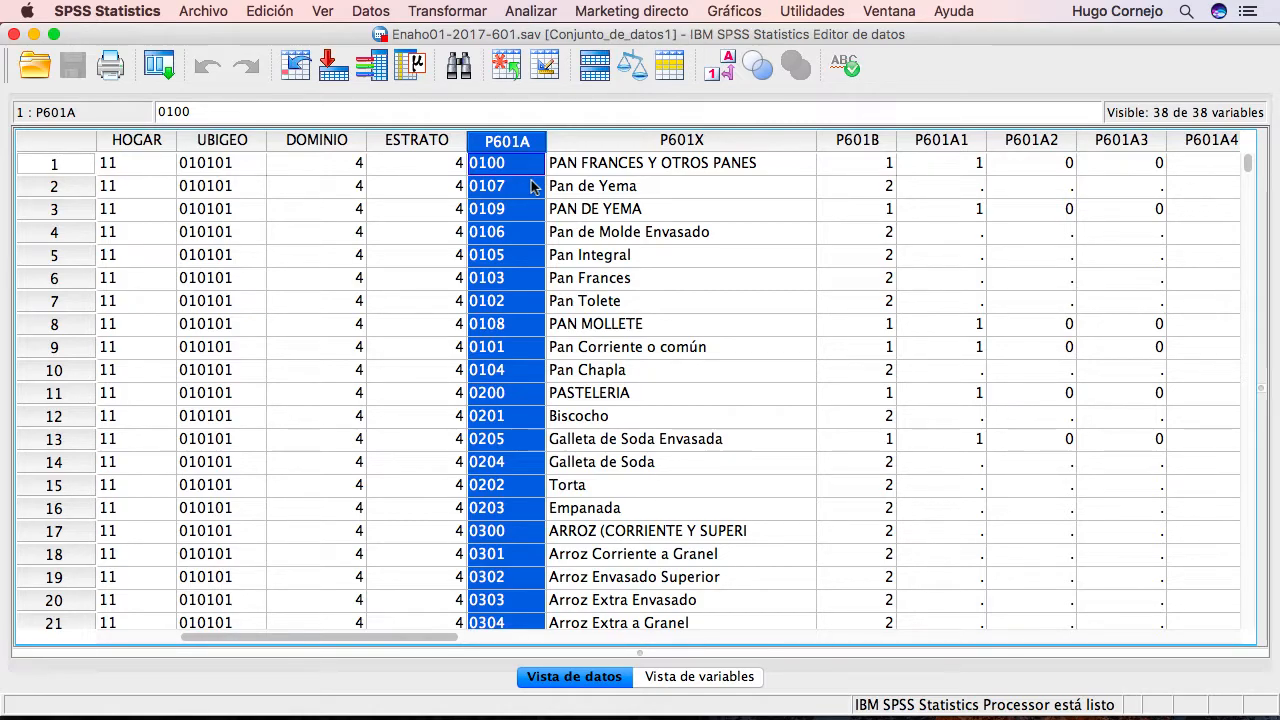
{"action": "left_click", "coordinate": [667, 677]}
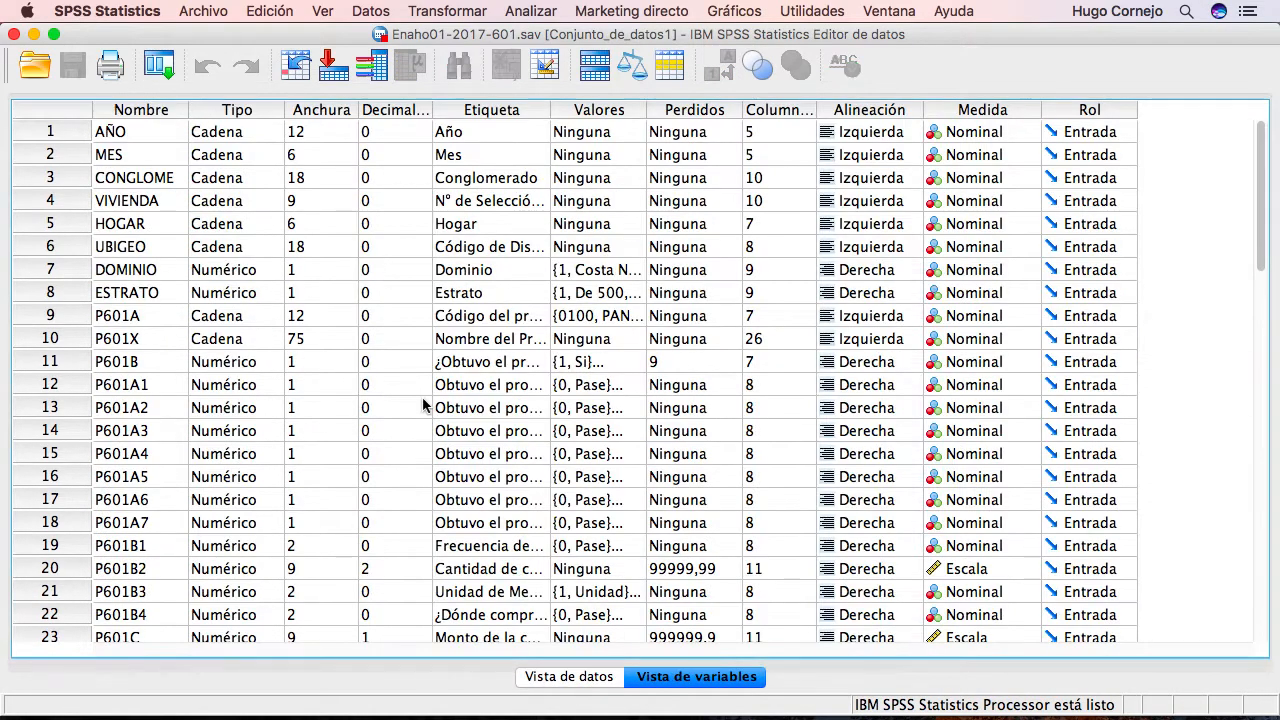
{"action": "left_click", "coordinate": [79, 312]}
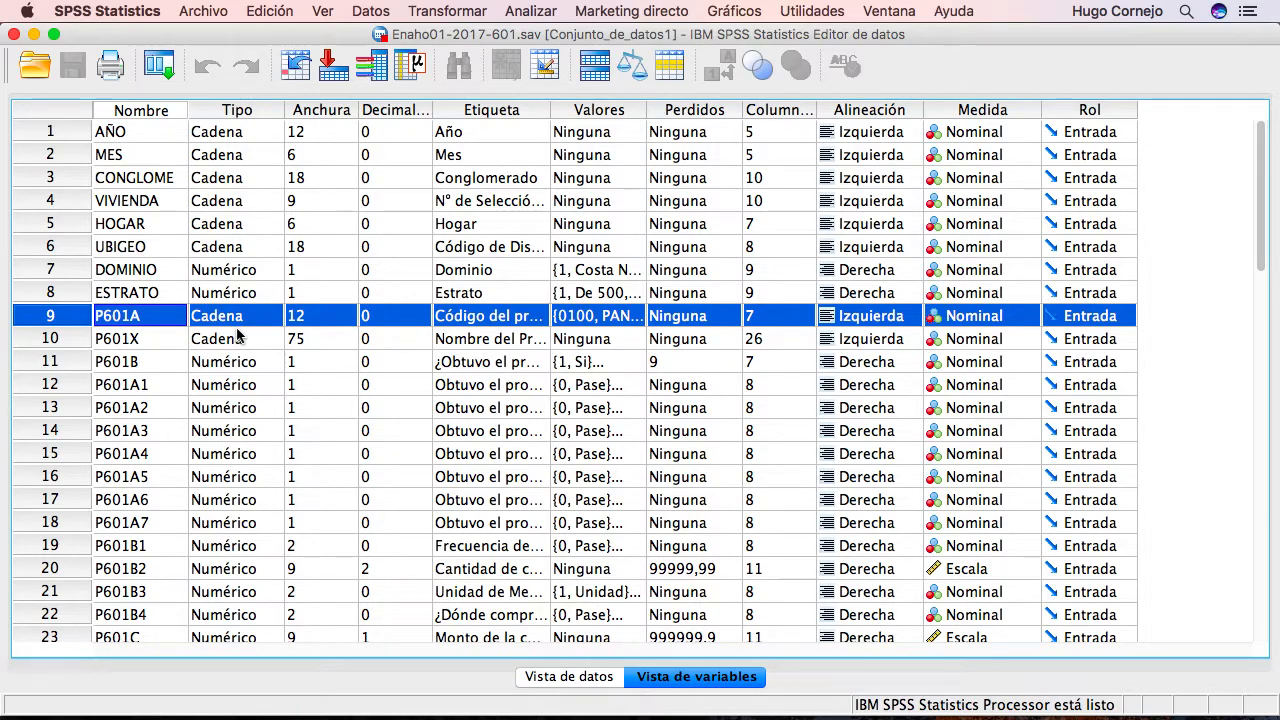
{"action": "left_click", "coordinate": [280, 11]}
{"action": "mouse_move", "coordinate": [366, 10]}
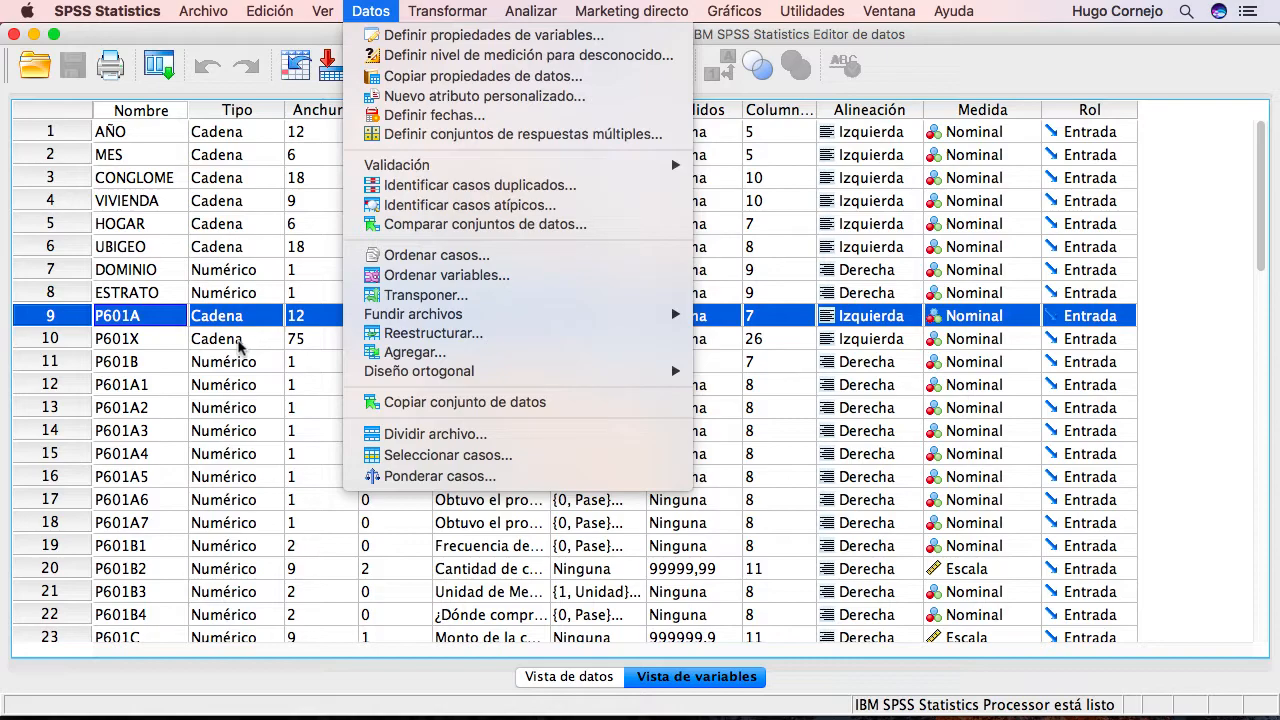
{"action": "left_click", "coordinate": [80, 320]}
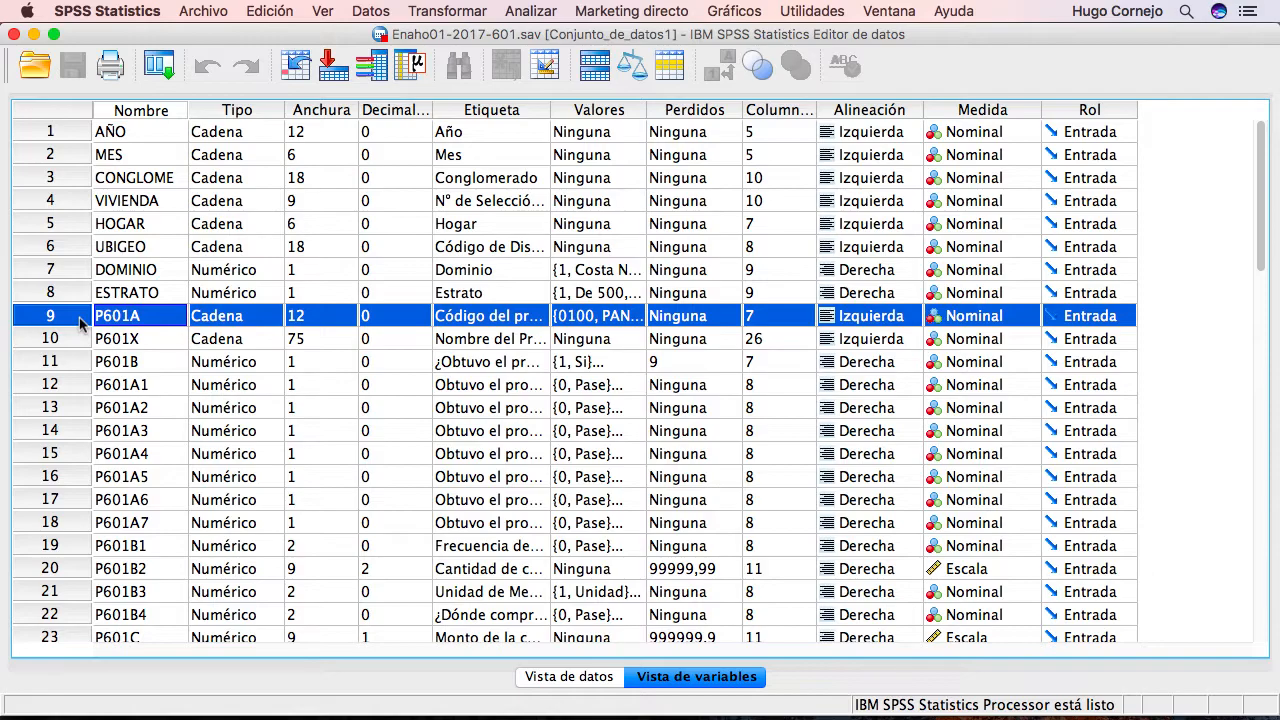
- Check the milk codes in Acrobat Reader, and open Recode into Different Variables in SPSS Statistics with variables listed by name
{"action": "key", "text": "super+Tab"}
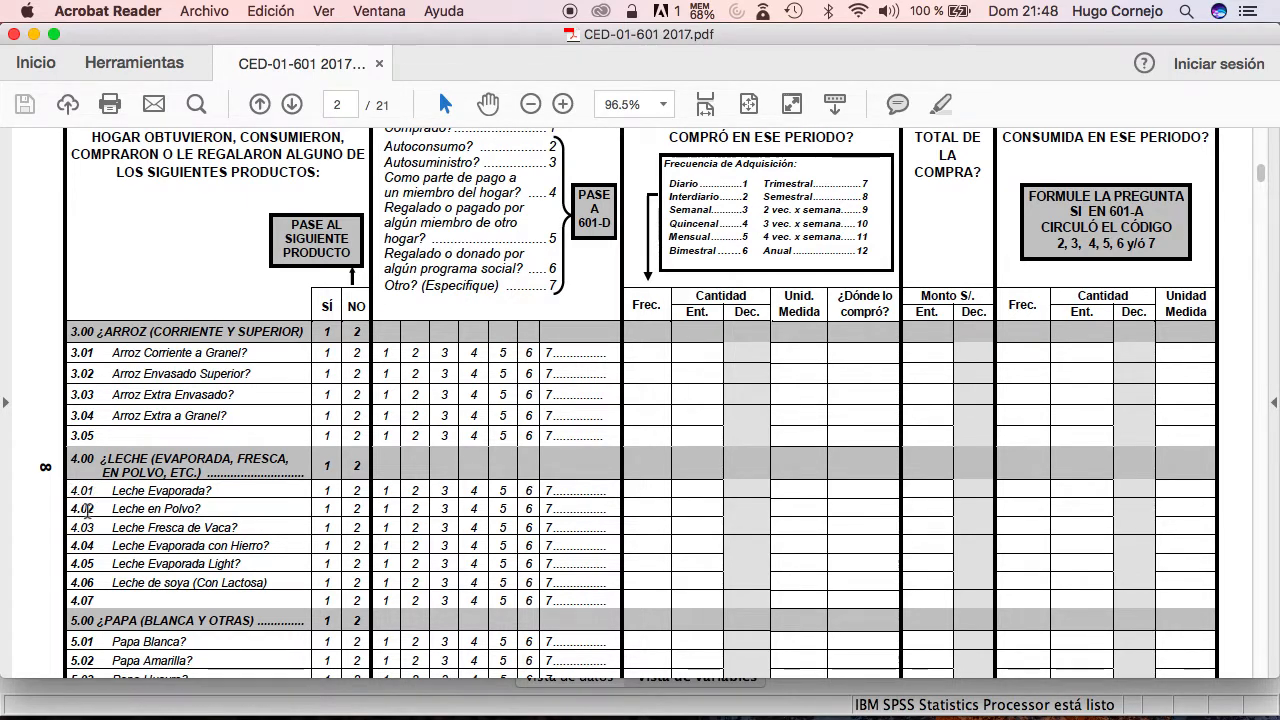
{"action": "key", "text": "super+Tab"}
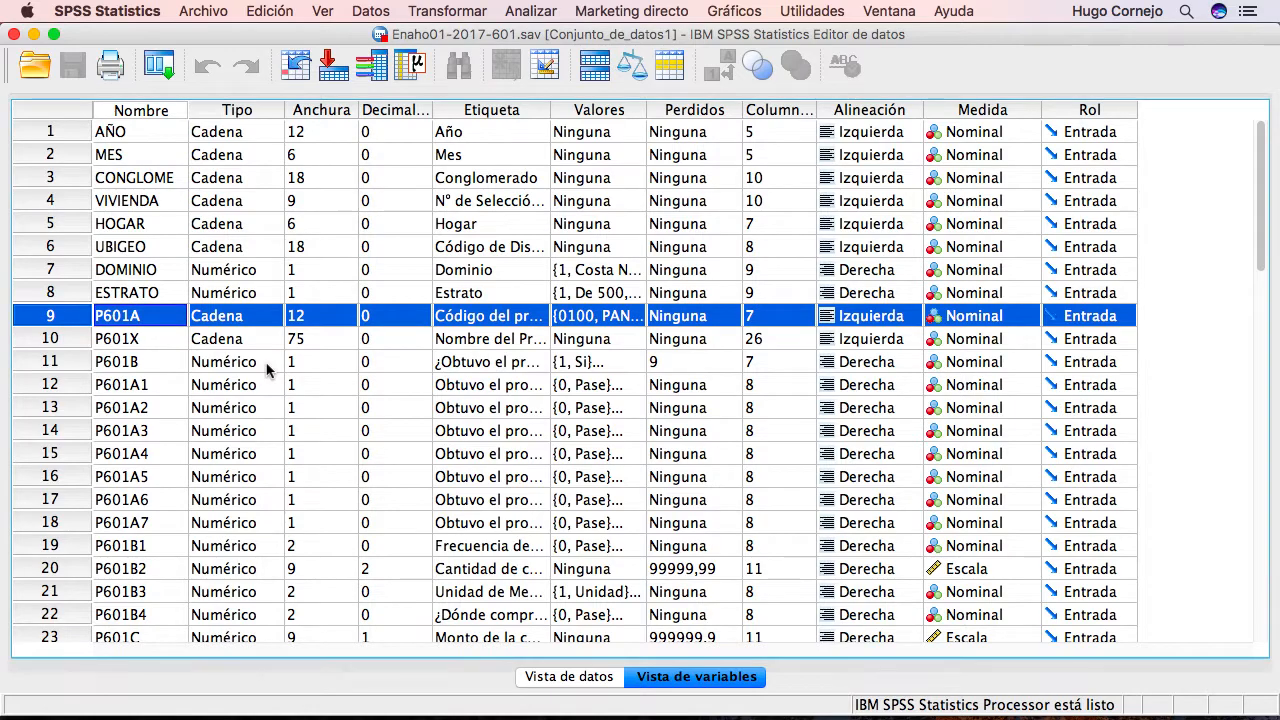
{"action": "left_click", "coordinate": [435, 11]}
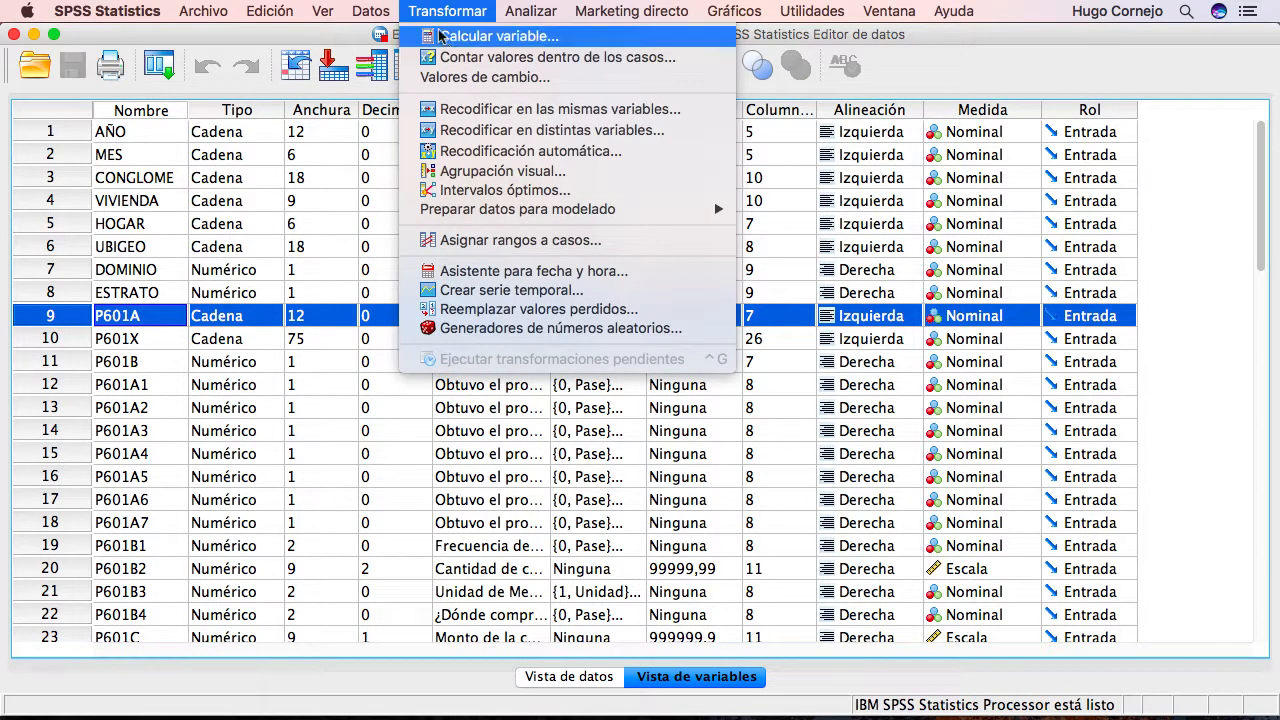
{"action": "left_click", "coordinate": [480, 133]}
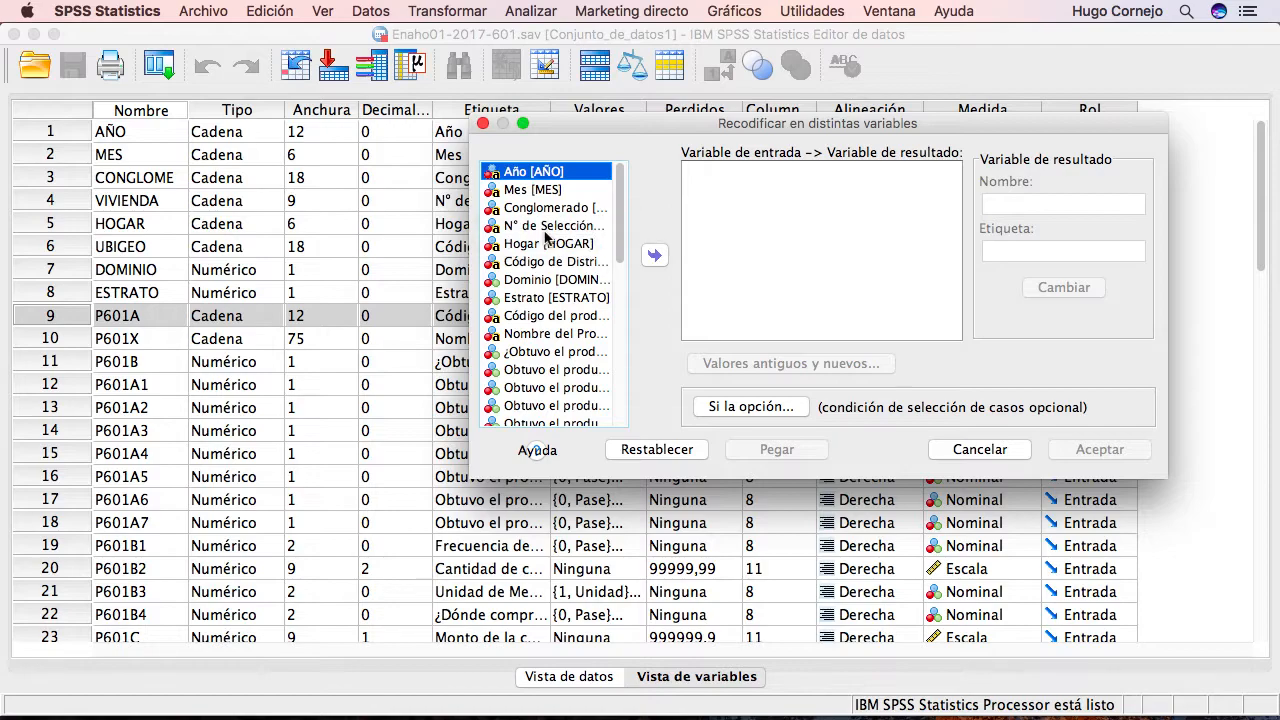
{"action": "right_click", "coordinate": [546, 228]}
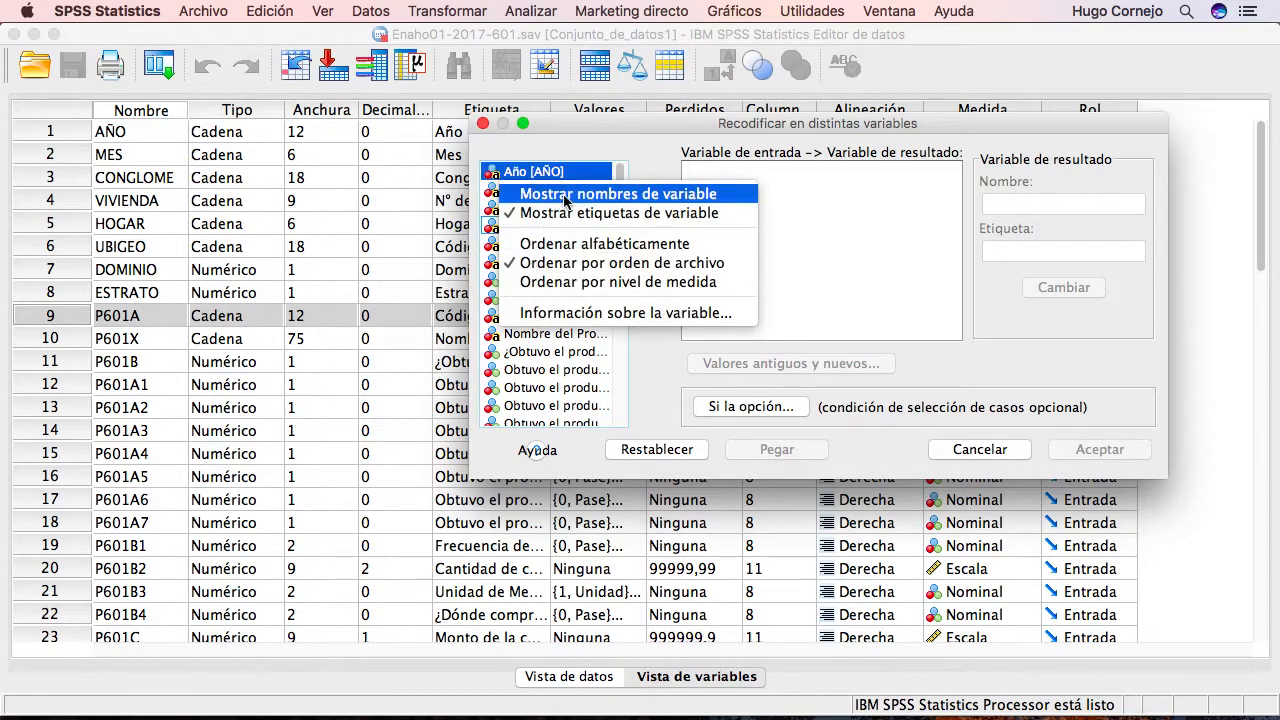
{"action": "left_click", "coordinate": [565, 195]}
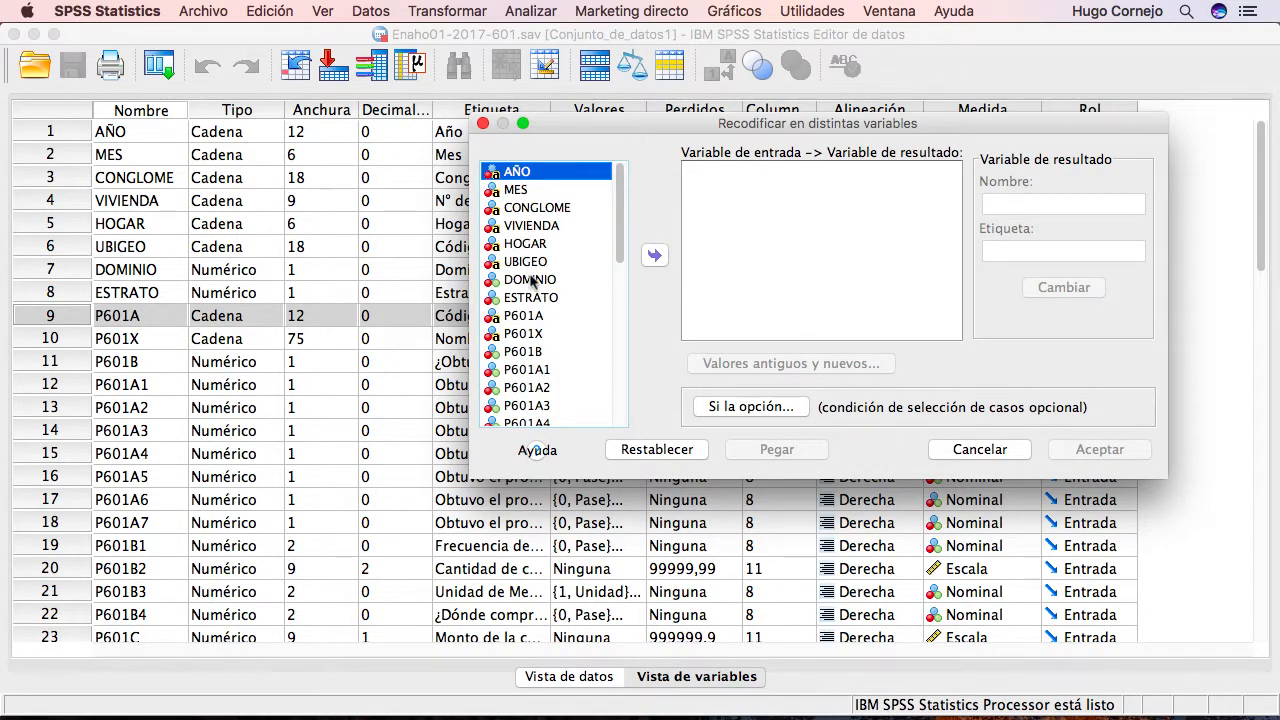
- Add P601A as the variable to recode and assign ALIMENTOS as its output variable name
{"action": "left_click", "coordinate": [529, 318]}
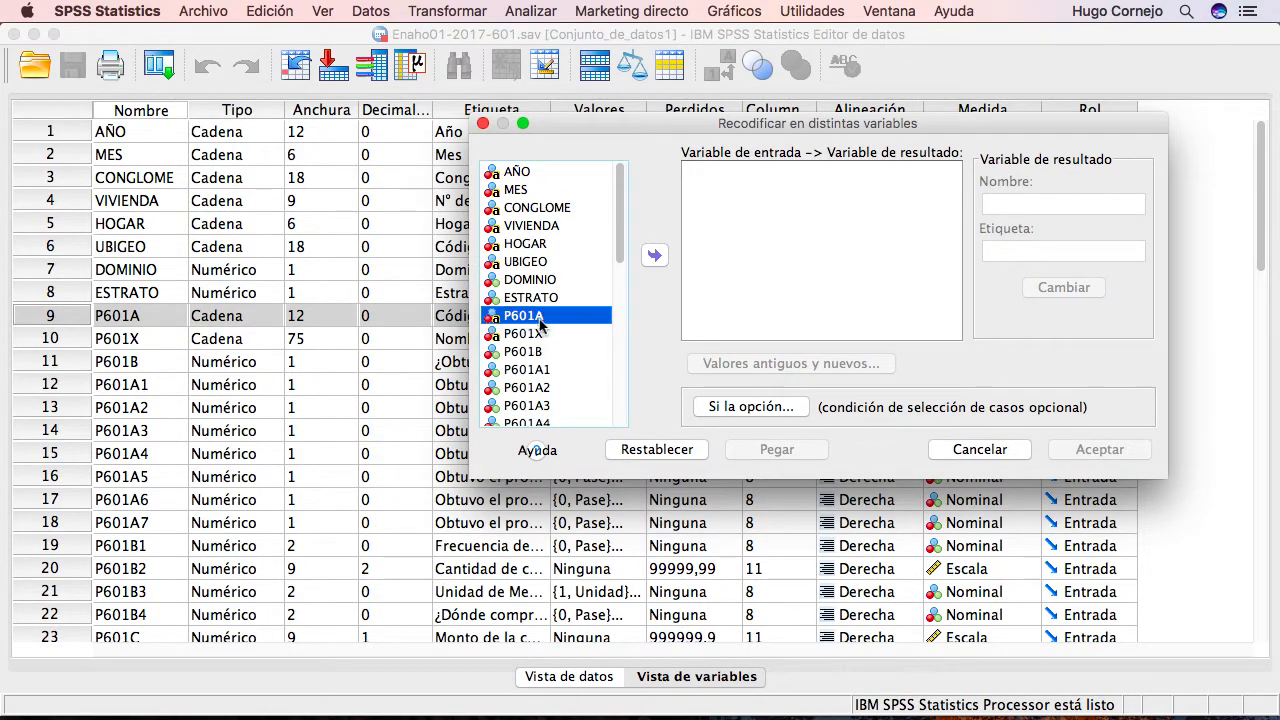
{"action": "left_click", "coordinate": [653, 257]}
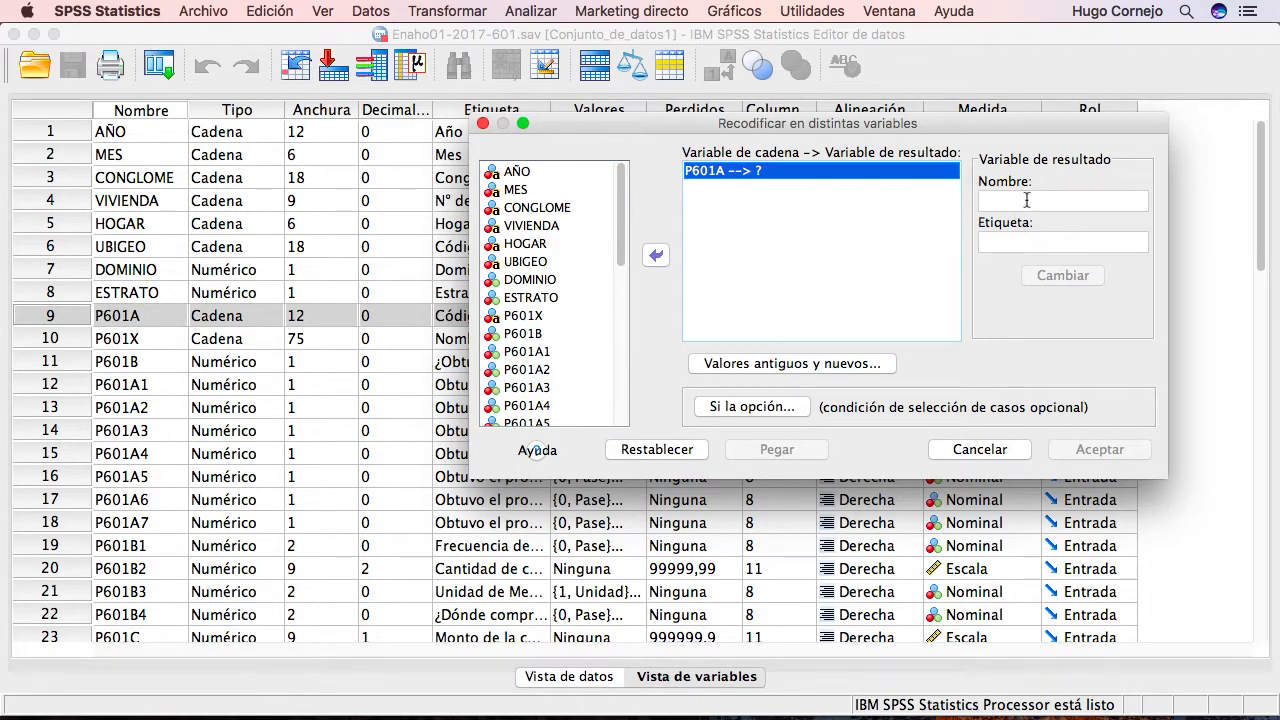
{"action": "left_click", "coordinate": [1026, 200]}
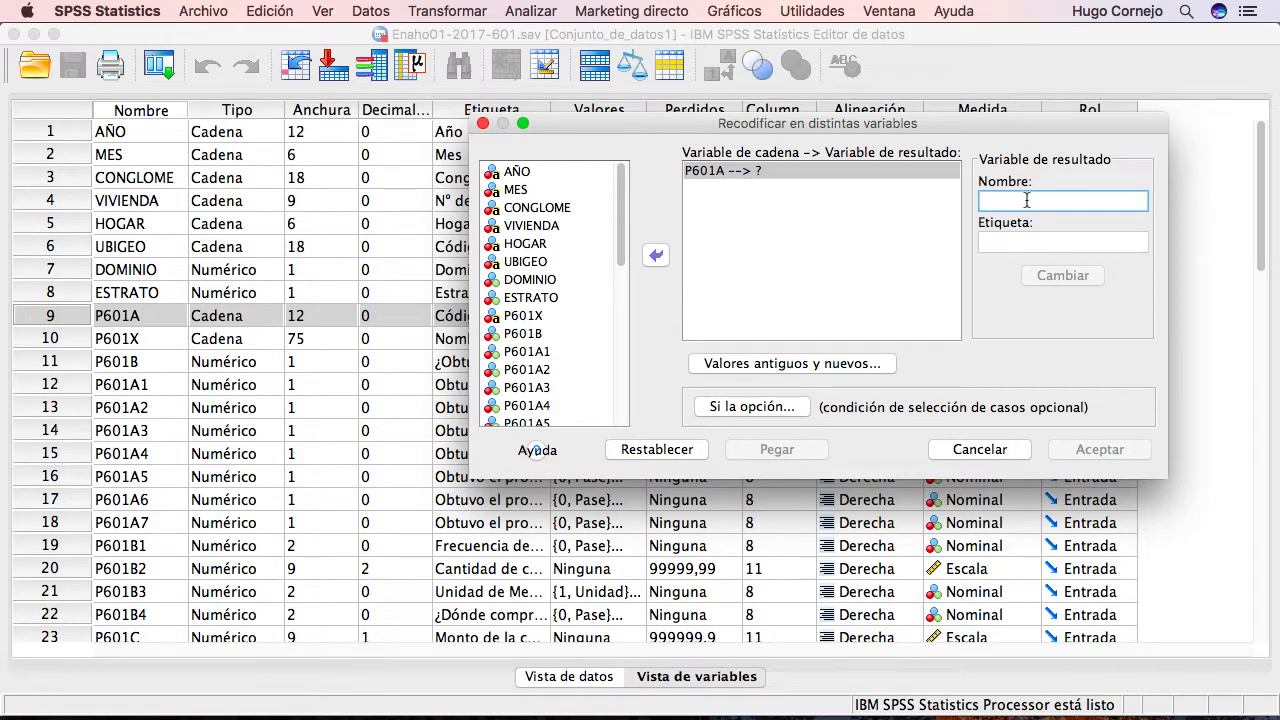
{"action": "type", "text": "ALIMENTOS"}
{"action": "left_click", "coordinate": [1077, 278]}
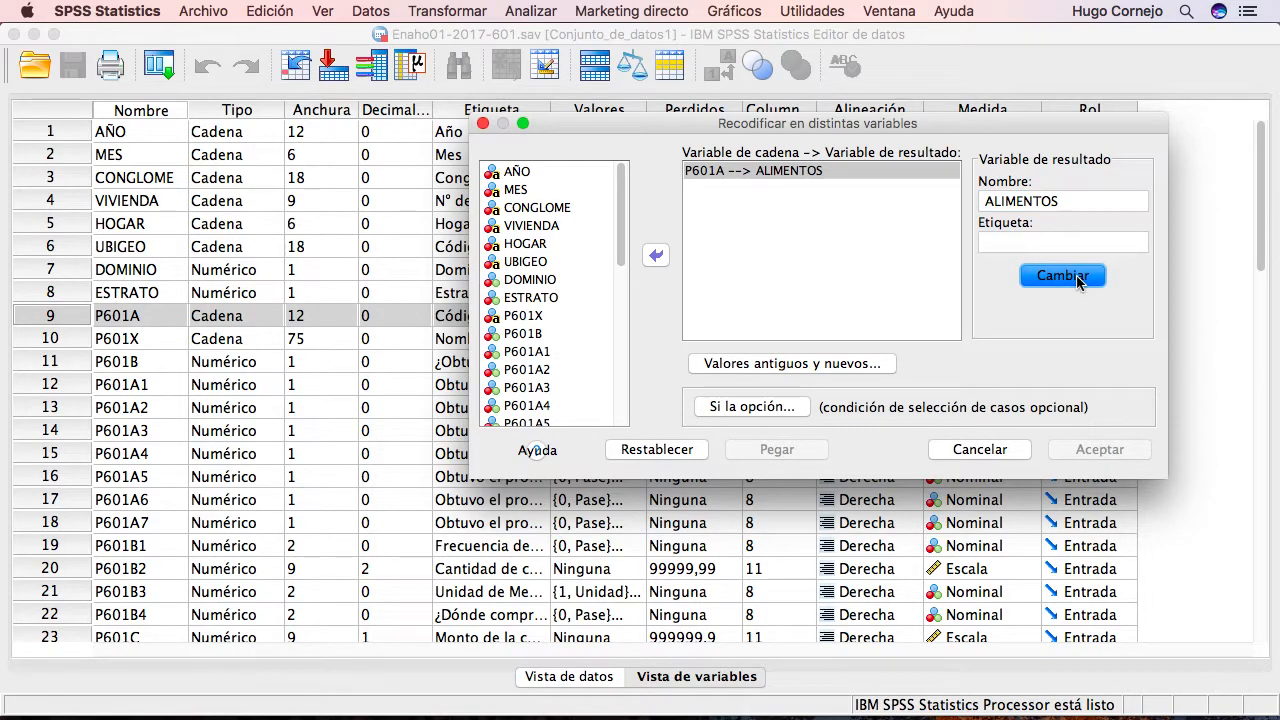
- Open the recode's old and new values in SPSS Statistics and check the milk product codes on questionnaire page 2 in Acrobat Reader
{"action": "left_click", "coordinate": [772, 365]}
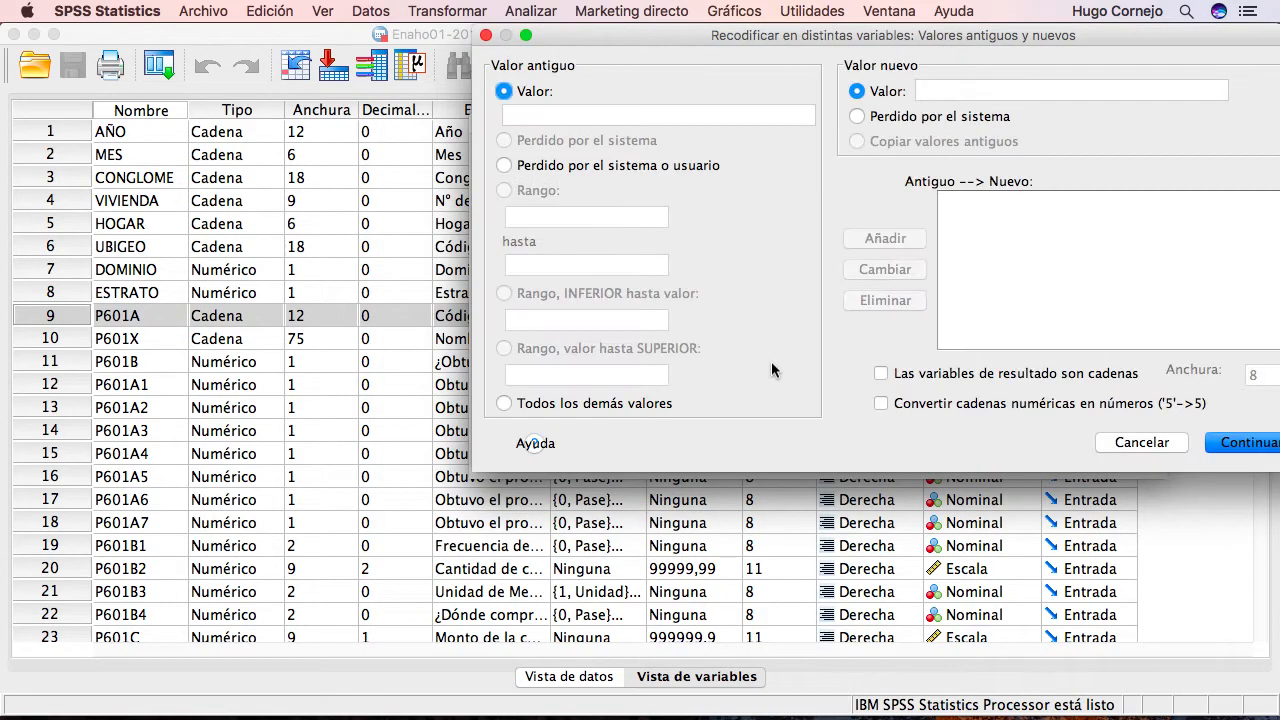
{"action": "key", "text": "super+Tab"}
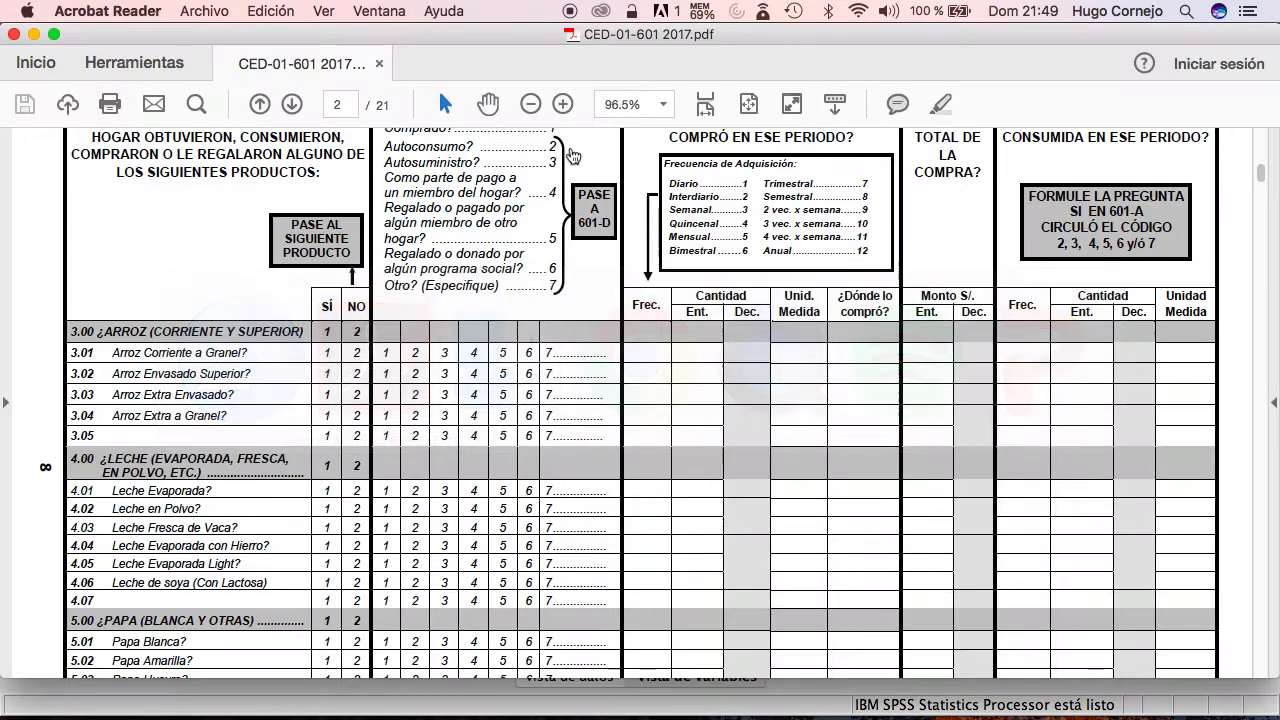
{"action": "key", "text": "super+Tab"}
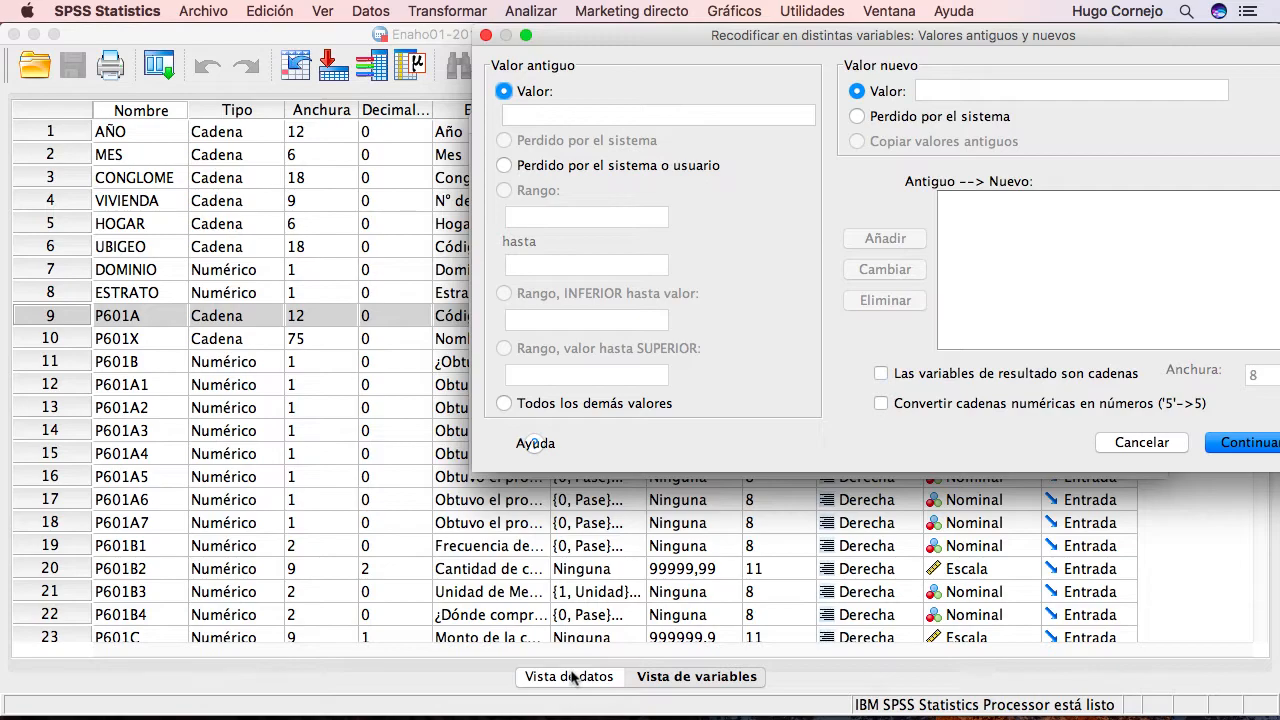
{"action": "key", "text": "super+Tab"}
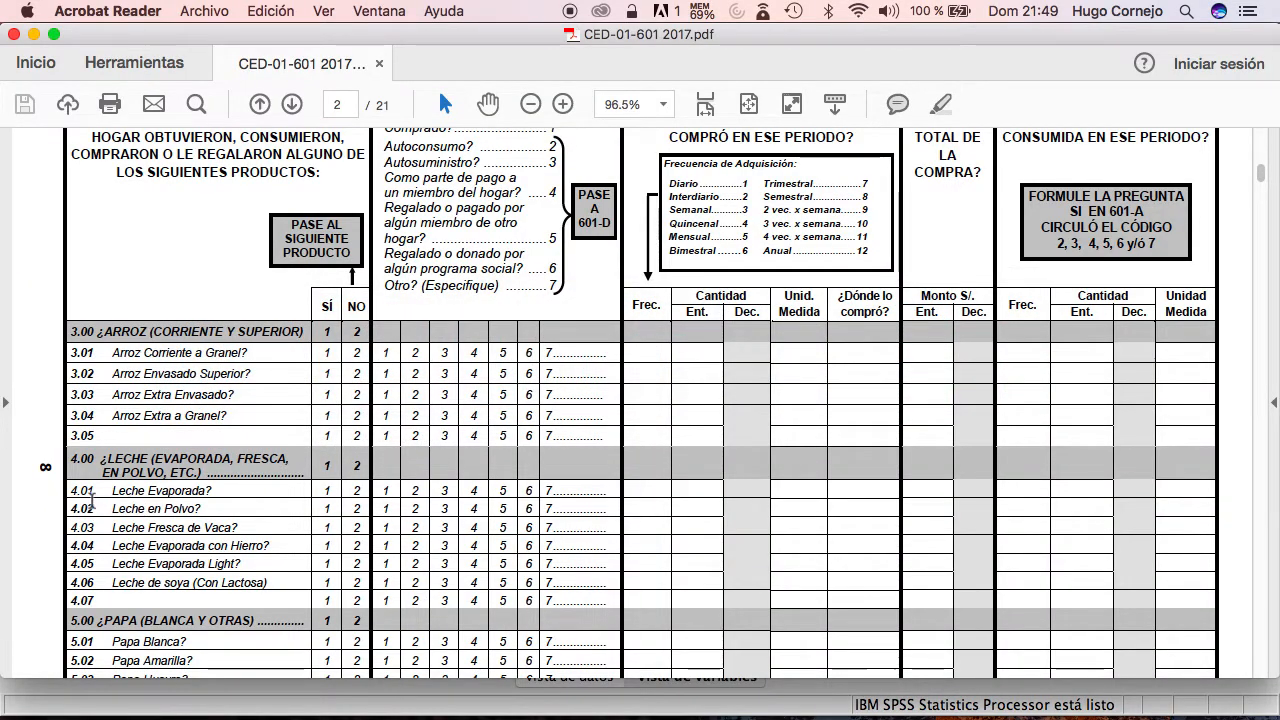
{"action": "key", "text": "super+Tab"}
- In SPSS Statistics, map the old P601A code 0401 to new value 1 and code 0402 to new value 2
{"action": "left_click", "coordinate": [551, 115]}
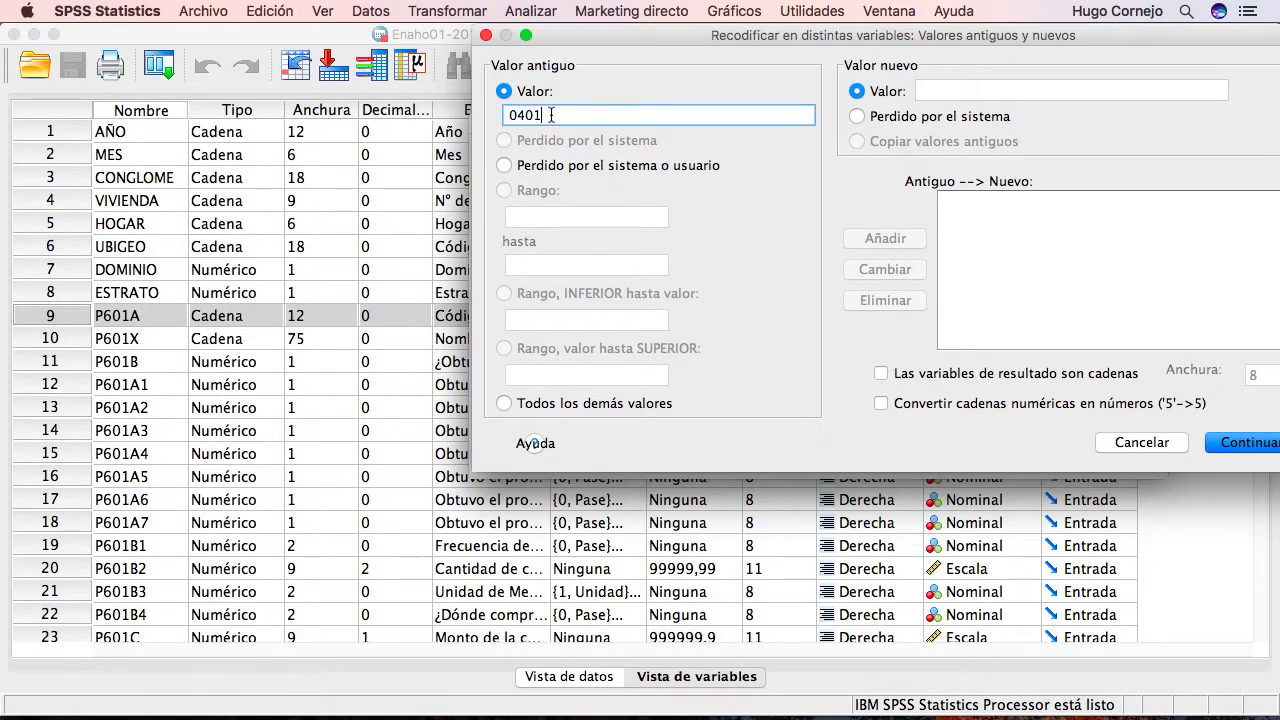
{"action": "left_click", "coordinate": [946, 92]}
{"action": "type", "text": "1"}
{"action": "left_click", "coordinate": [888, 238]}
{"action": "left_click", "coordinate": [643, 124]}
{"action": "left_click", "coordinate": [938, 90]}
{"action": "type", "text": "2"}
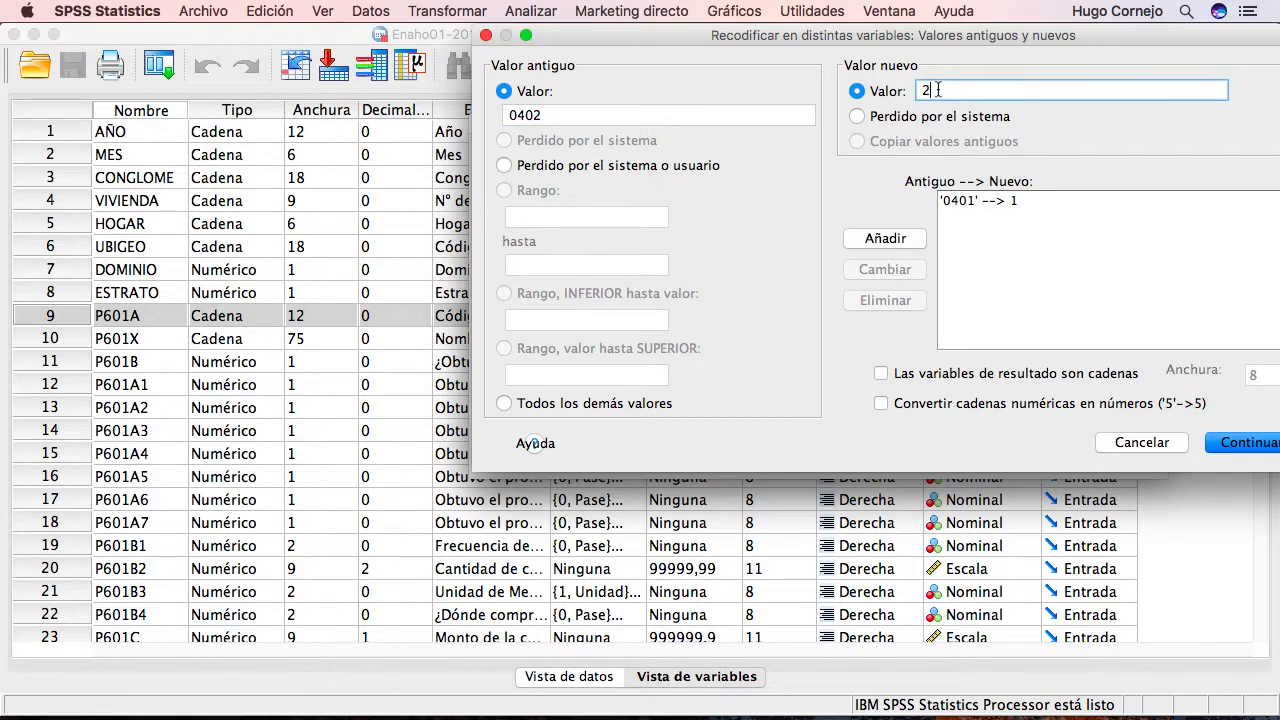
{"action": "left_click", "coordinate": [885, 239]}
- Examine the potato product codes on questionnaire page 2 in Acrobat Reader and return to SPSS Statistics
{"action": "key", "text": "super+Tab"}
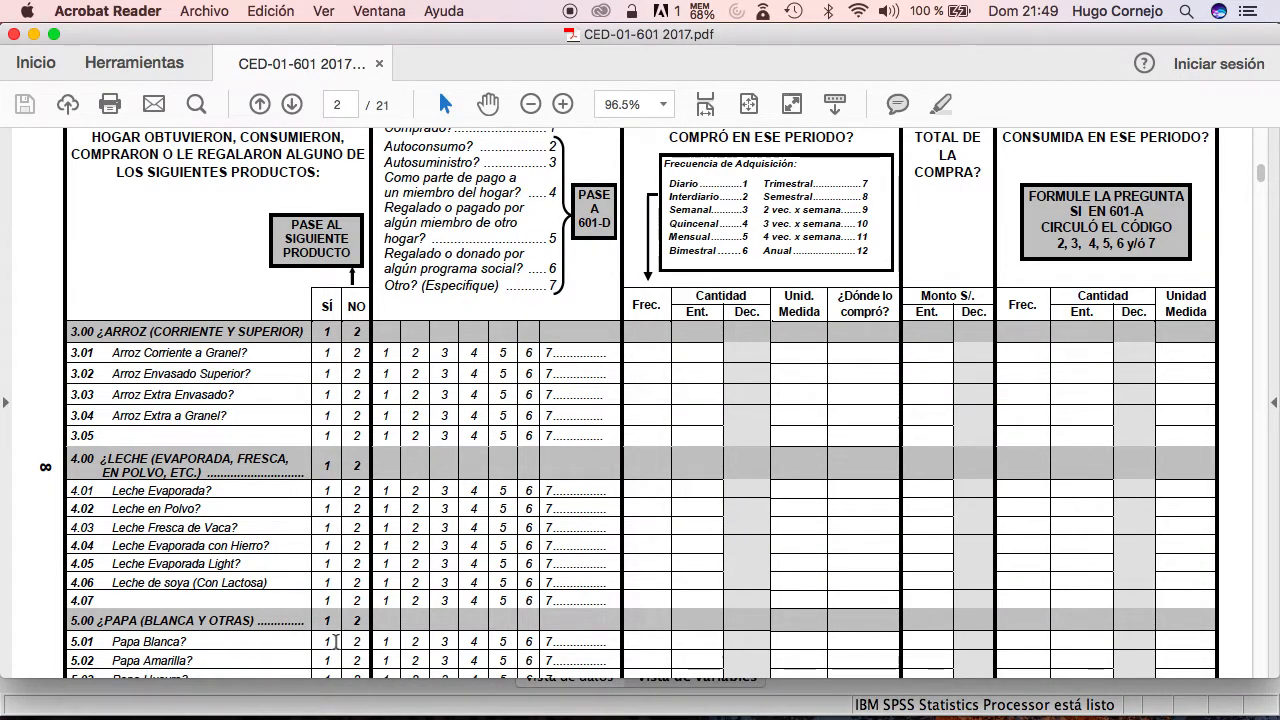
{"action": "scroll", "coordinate": [275, 563], "scroll_direction": "down", "scroll_amount": 3}
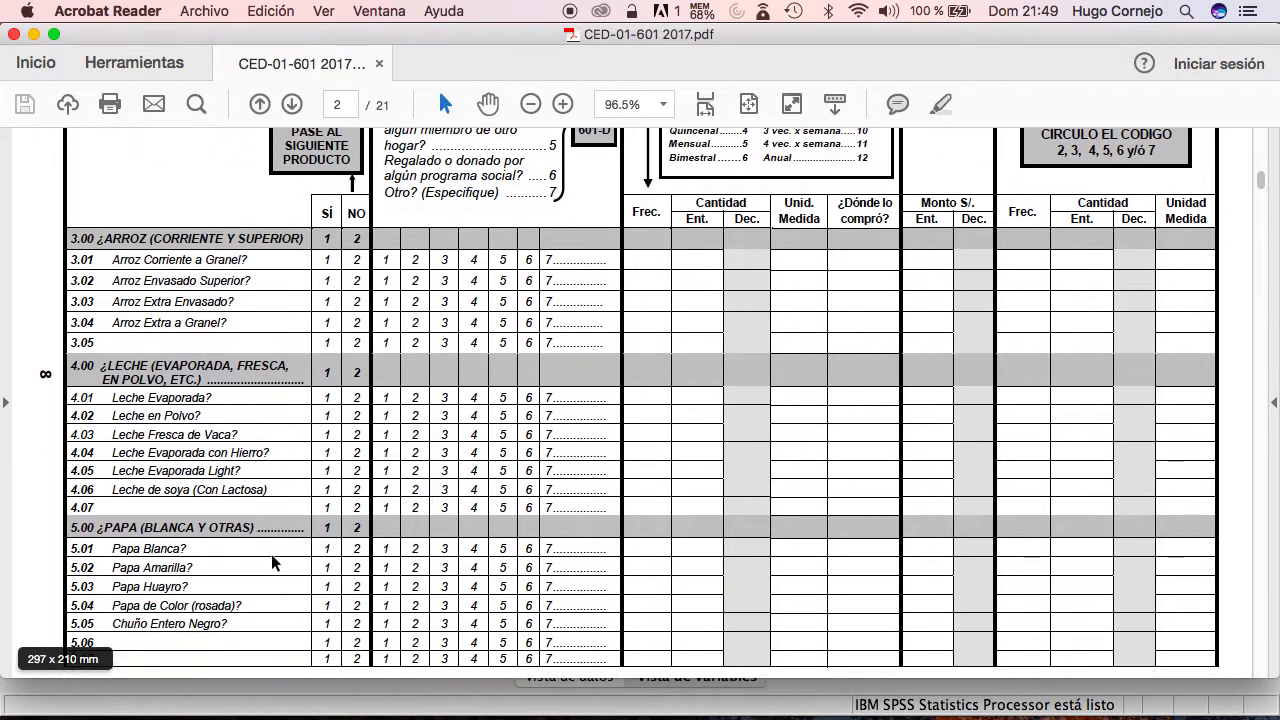
{"action": "scroll", "coordinate": [275, 563], "scroll_direction": "down", "scroll_amount": 1}
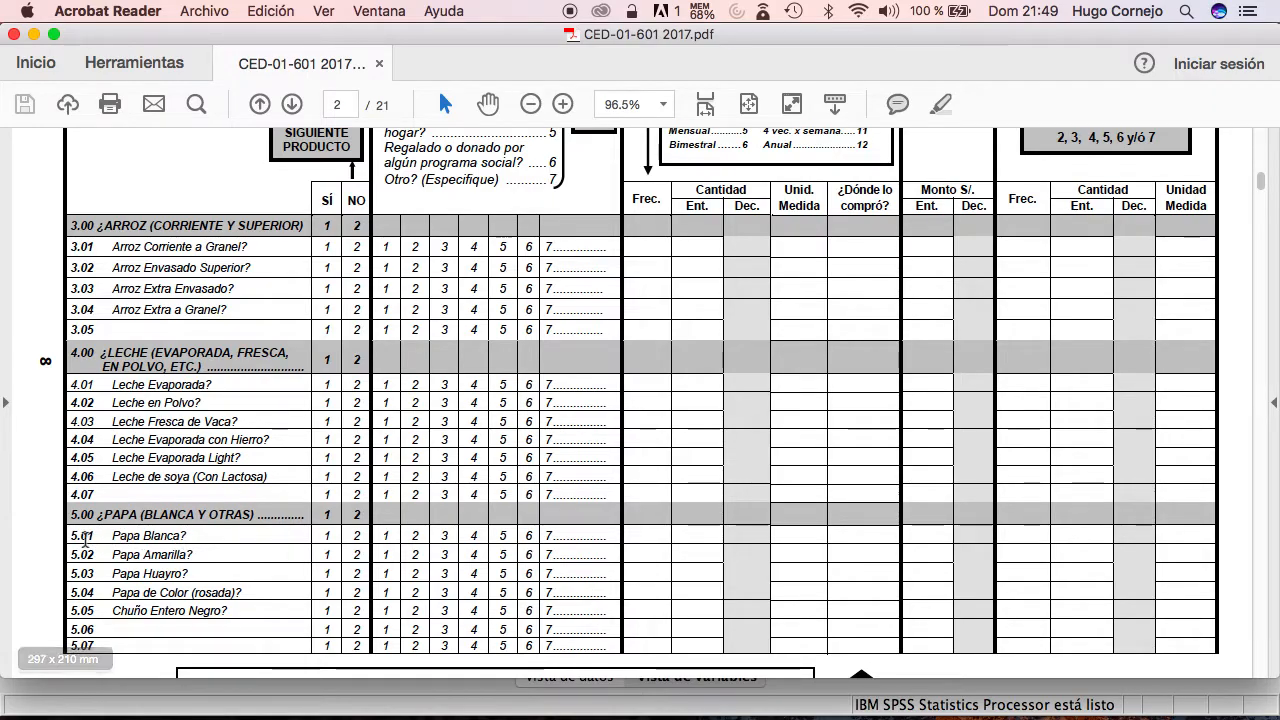
{"action": "key", "text": "super+Tab"}
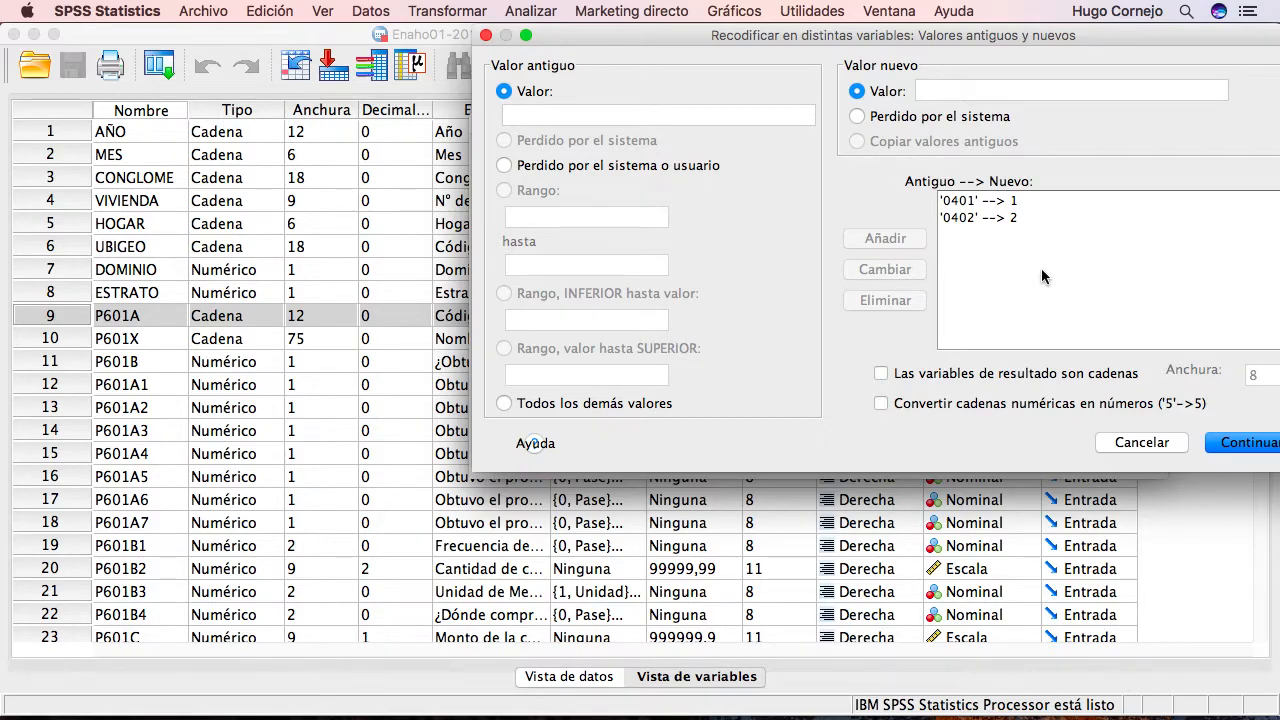
- Add a rule that recodes all other old values as system-missing
{"action": "left_click", "coordinate": [922, 38]}
{"action": "left_click_drag", "start_coordinate": [922, 40], "coordinate": [686, 56]}
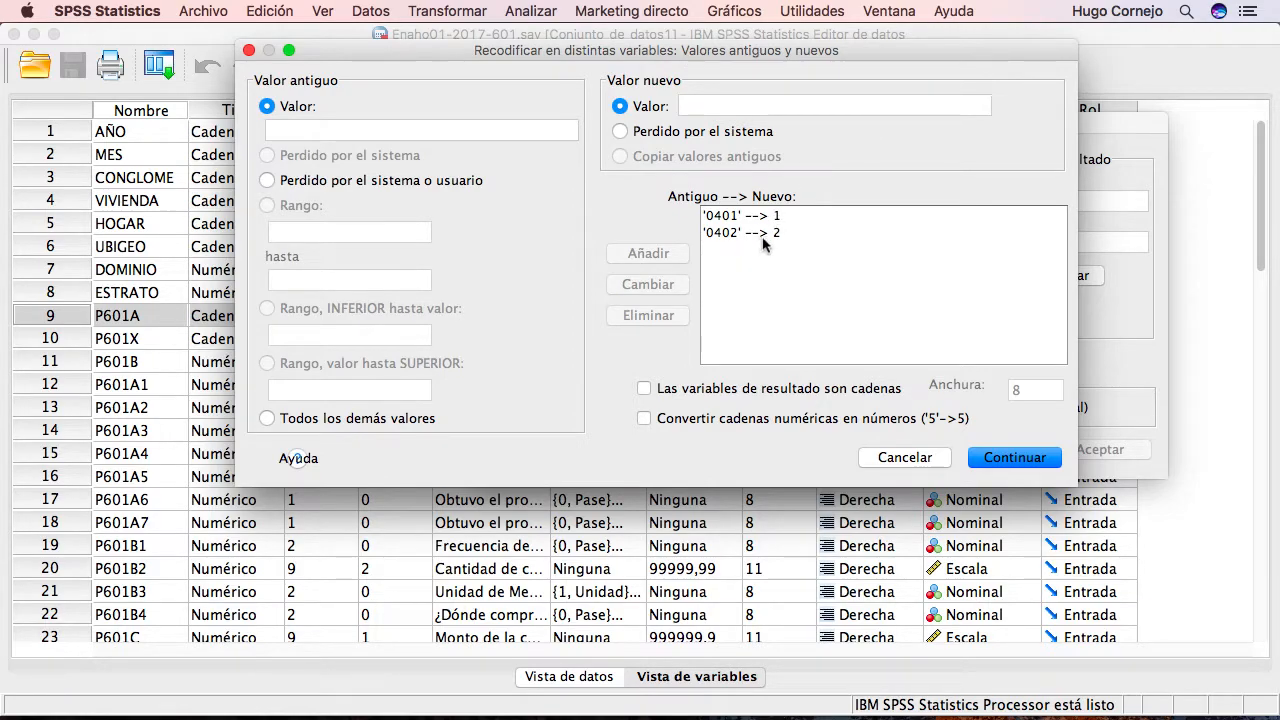
{"action": "left_click", "coordinate": [762, 236]}
{"action": "left_click", "coordinate": [267, 418]}
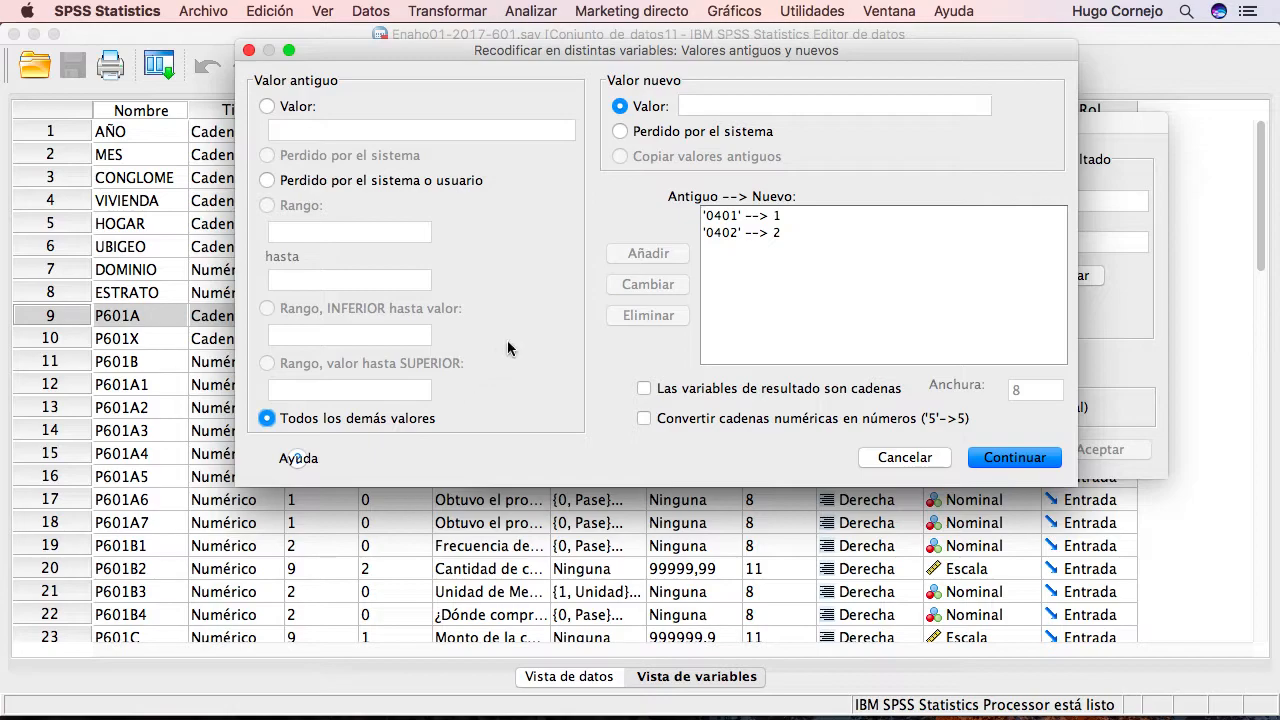
{"action": "left_click", "coordinate": [619, 132]}
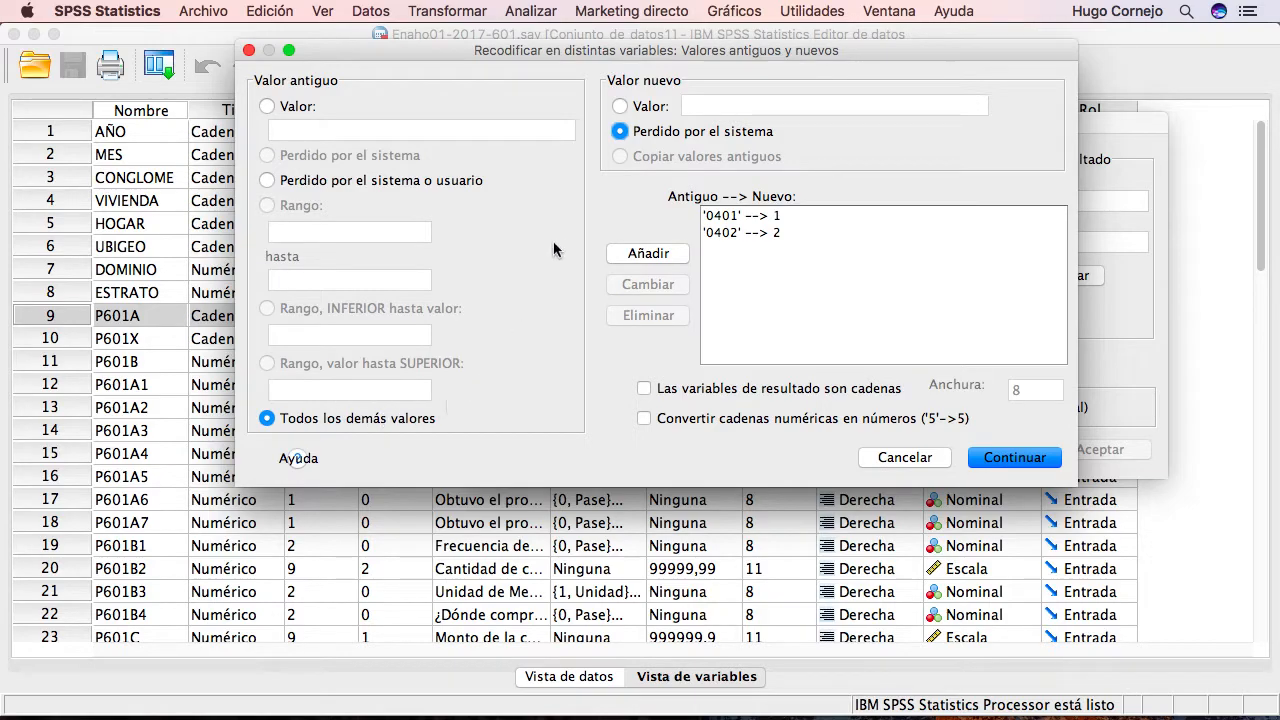
{"action": "left_click", "coordinate": [648, 254]}
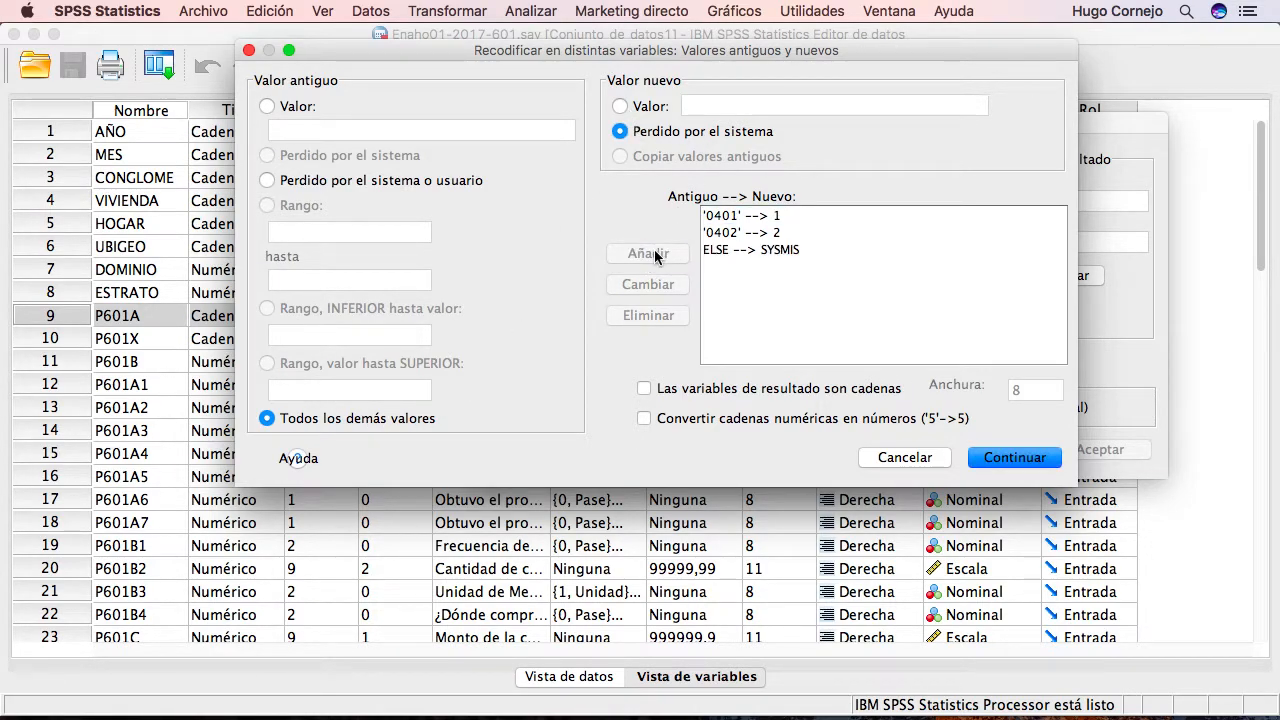
- Accept the old and new values, run the recode into ALIMENTOS and return to the data editor
{"action": "left_click", "coordinate": [1014, 456]}
{"action": "left_click", "coordinate": [1090, 451]}
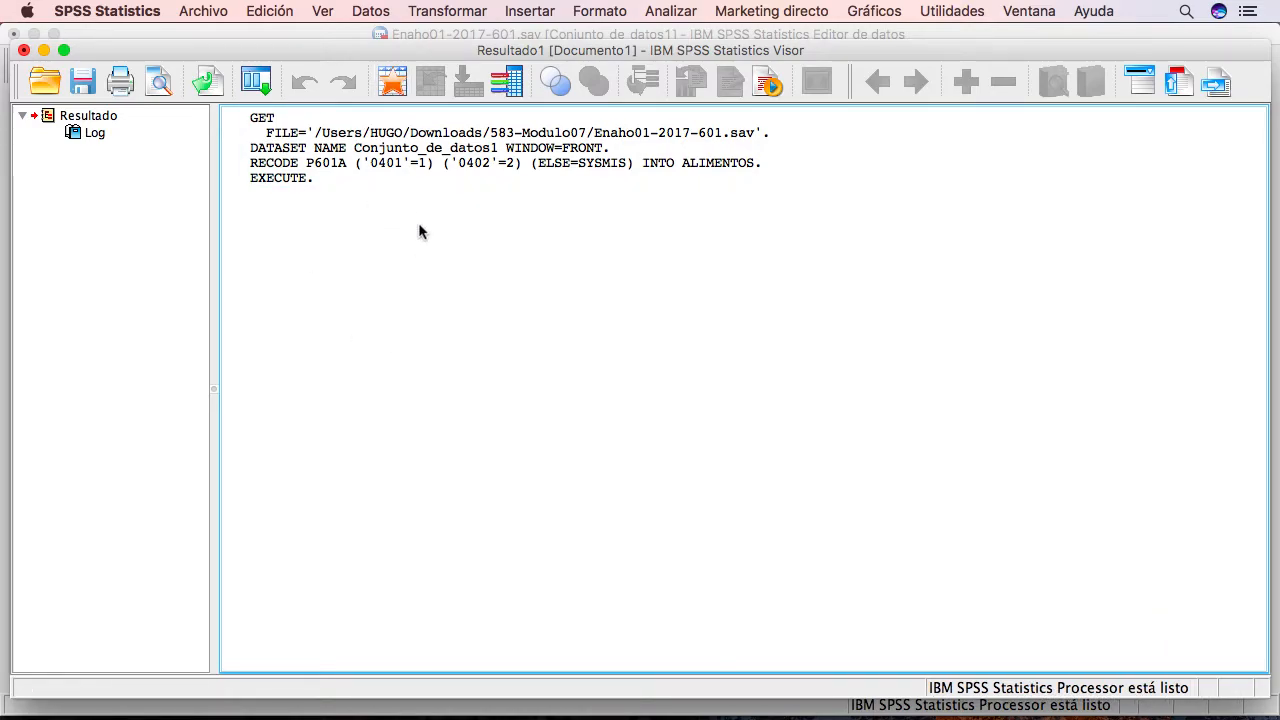
{"action": "left_click", "coordinate": [397, 88]}
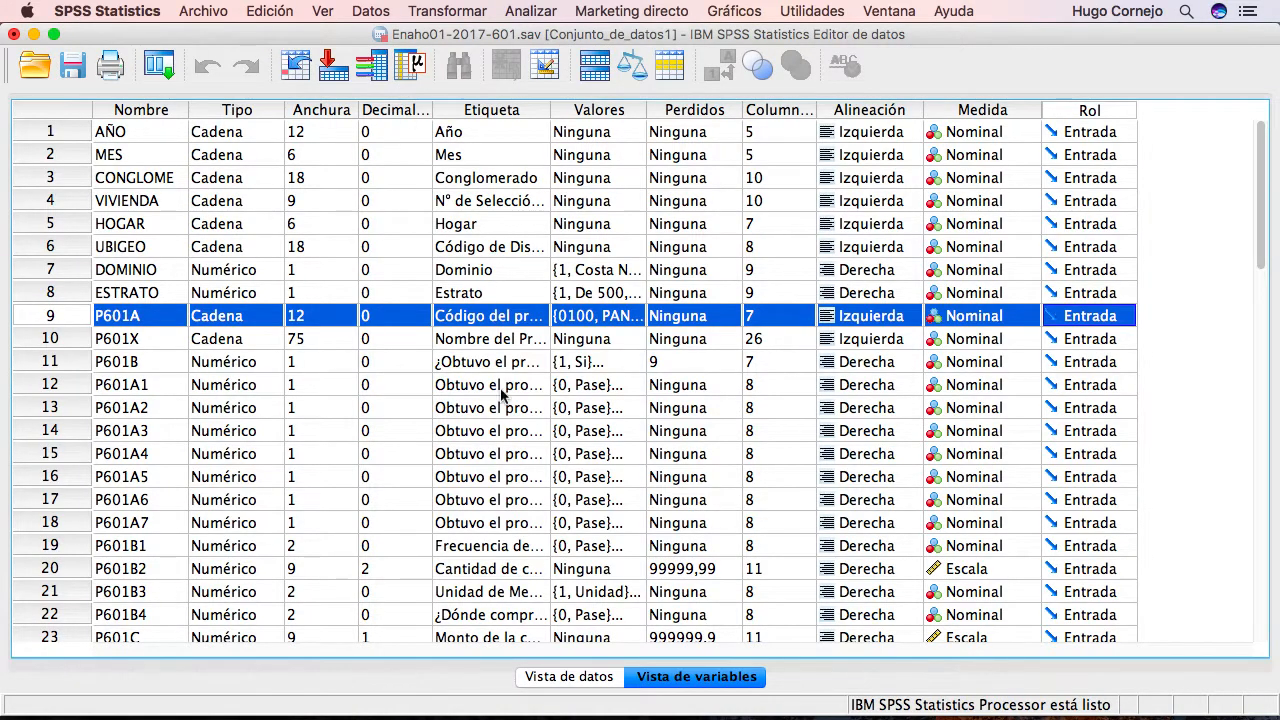
- Find ALIMENTOS among the variable definitions, jump to its data column and examine the recoded values by case
{"action": "scroll", "coordinate": [500, 390], "scroll_direction": "down", "scroll_amount": 8}
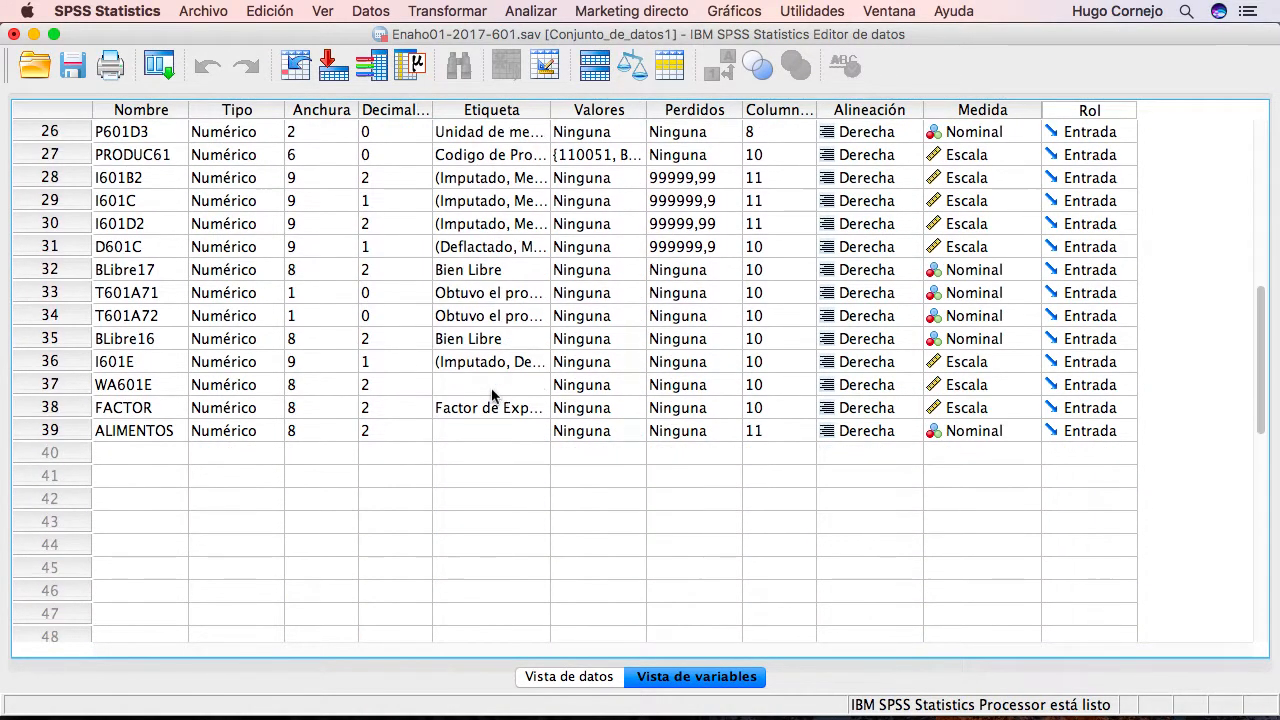
{"action": "left_click", "coordinate": [70, 431]}
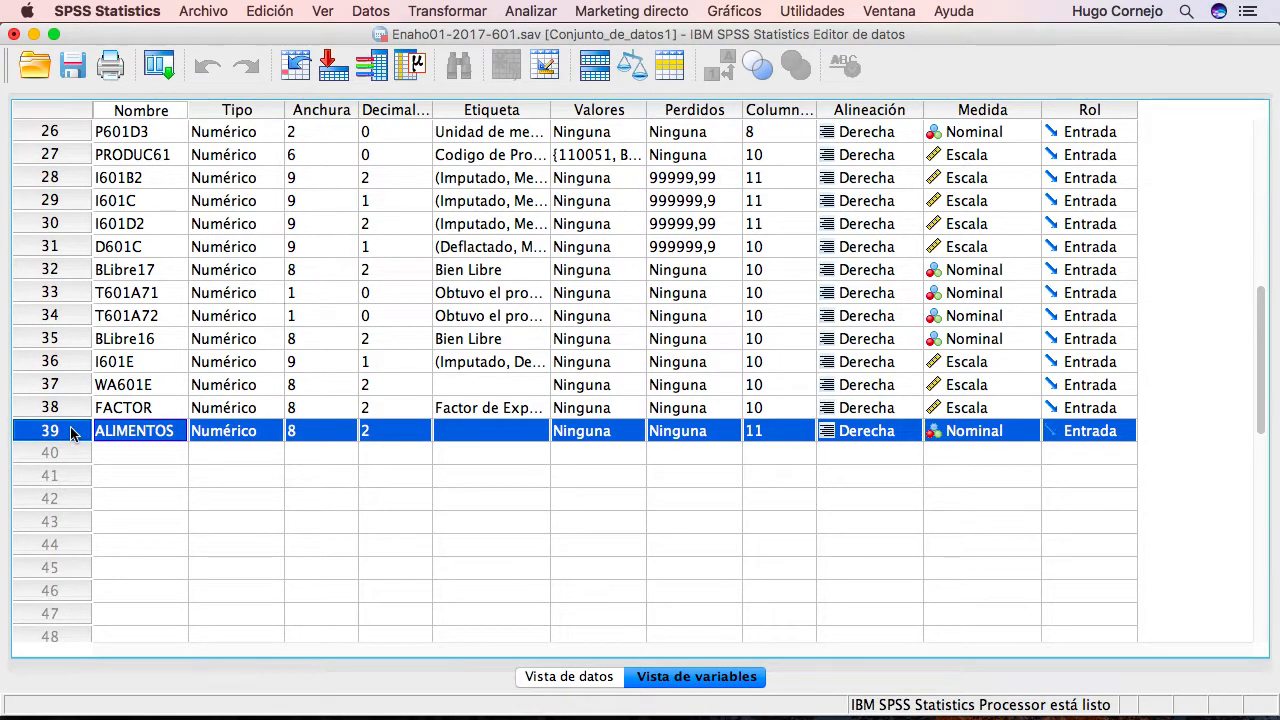
{"action": "double_click", "coordinate": [70, 431]}
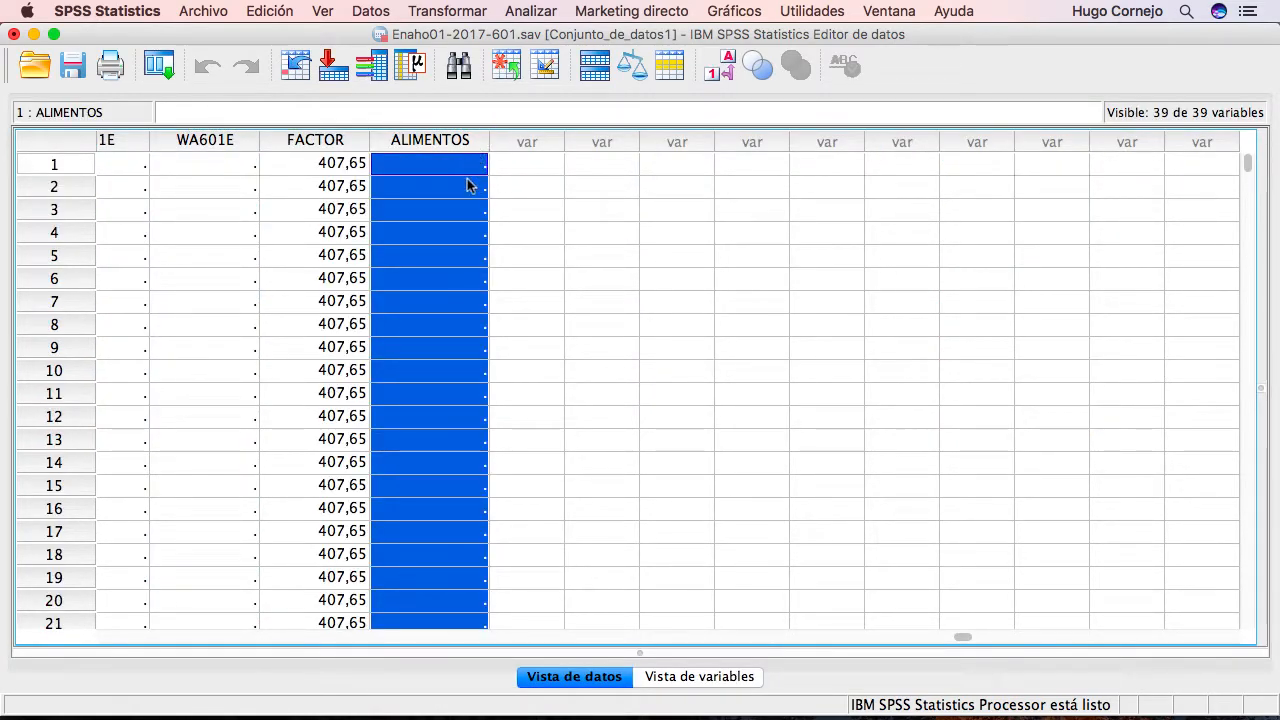
{"action": "left_click", "coordinate": [466, 190]}
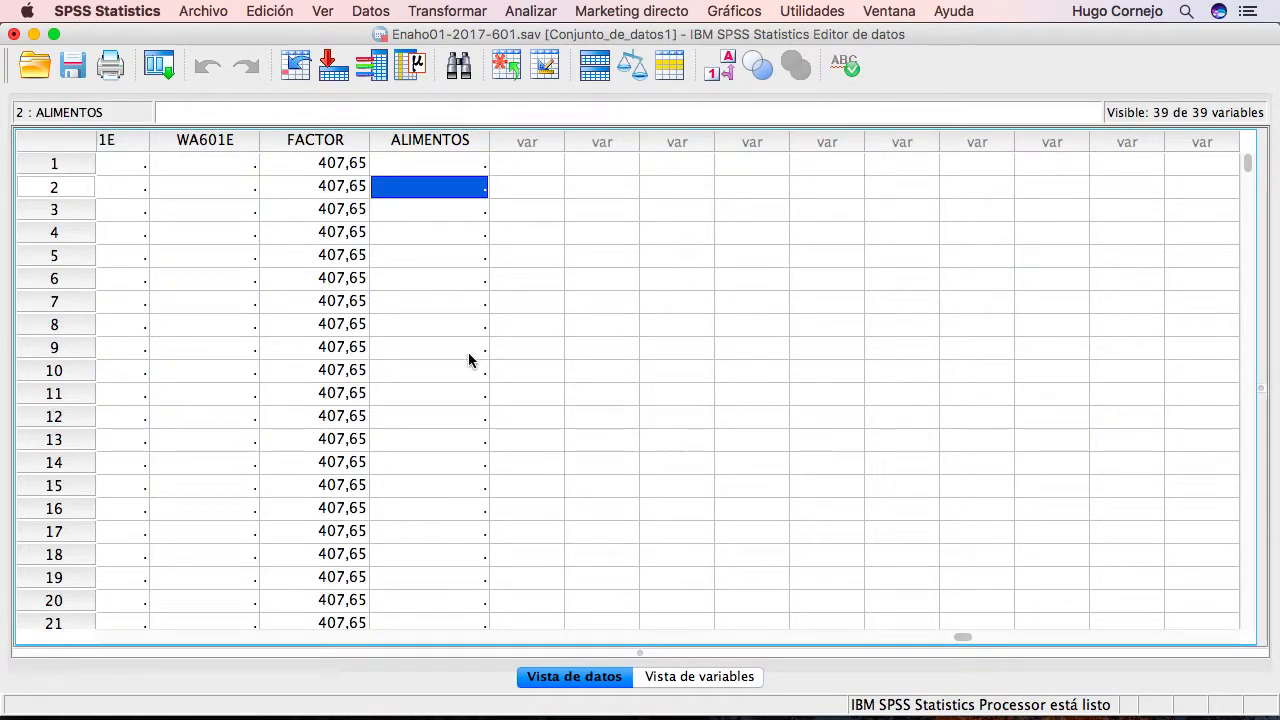
{"action": "scroll", "coordinate": [468, 352], "scroll_direction": "down", "scroll_amount": 2}
{"action": "scroll", "coordinate": [468, 352], "scroll_direction": "down", "scroll_amount": 3}
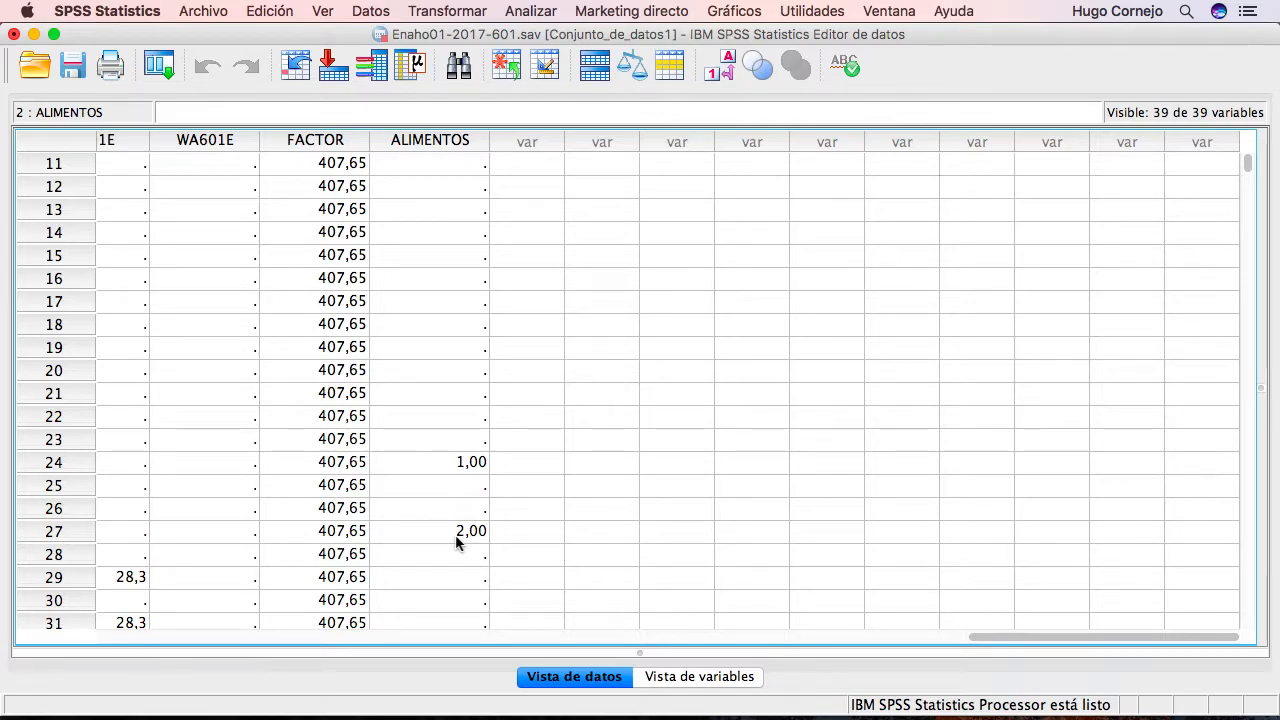
- Review the yes/no answer codes of question 601 on questionnaire page 2 in Acrobat Reader and return to SPSS Statistics
{"action": "key", "text": "super+Tab"}
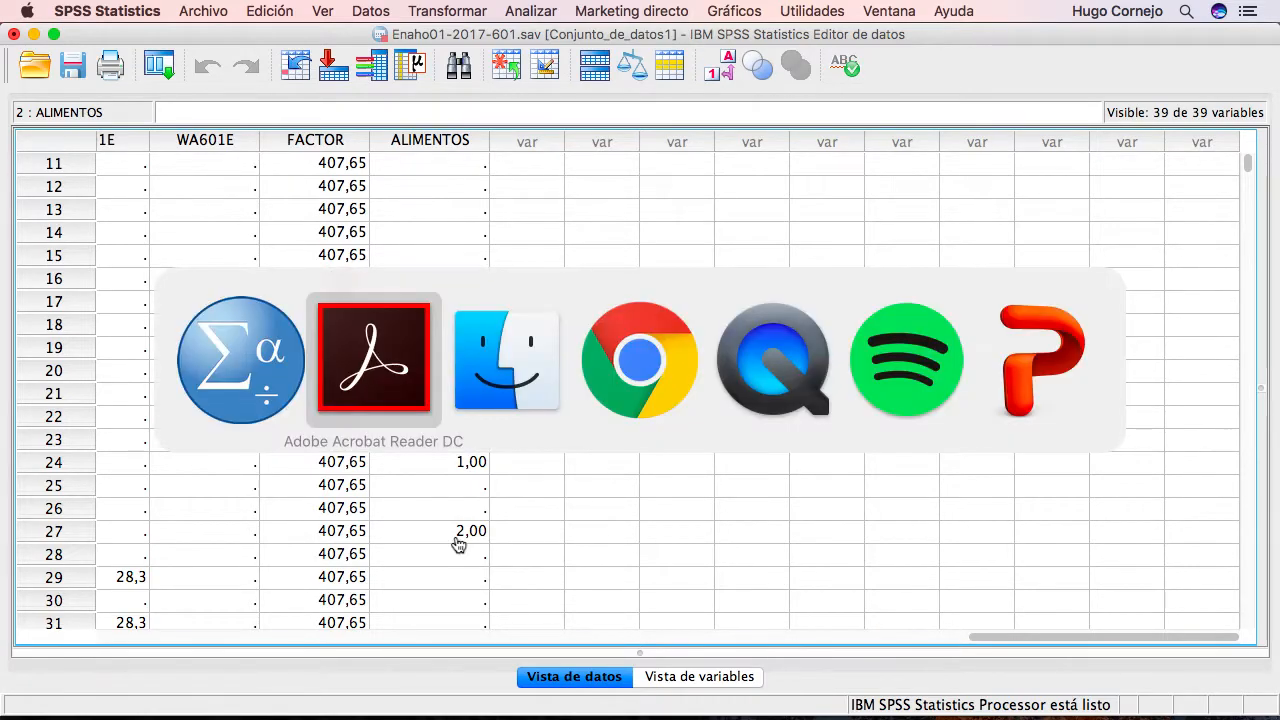
{"action": "scroll", "coordinate": [424, 394], "scroll_direction": "up", "scroll_amount": 3}
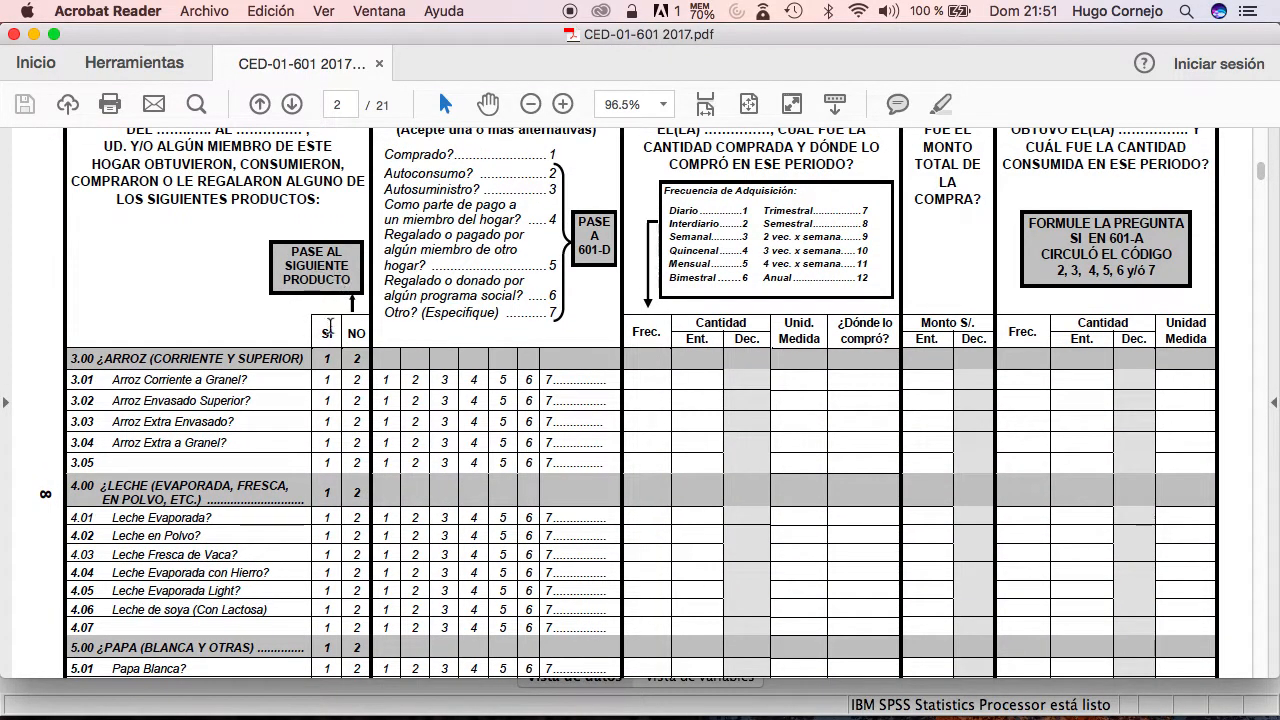
{"action": "scroll", "coordinate": [276, 342], "scroll_direction": "up", "scroll_amount": 1}
{"action": "scroll", "coordinate": [276, 342], "scroll_direction": "up", "scroll_amount": 2}
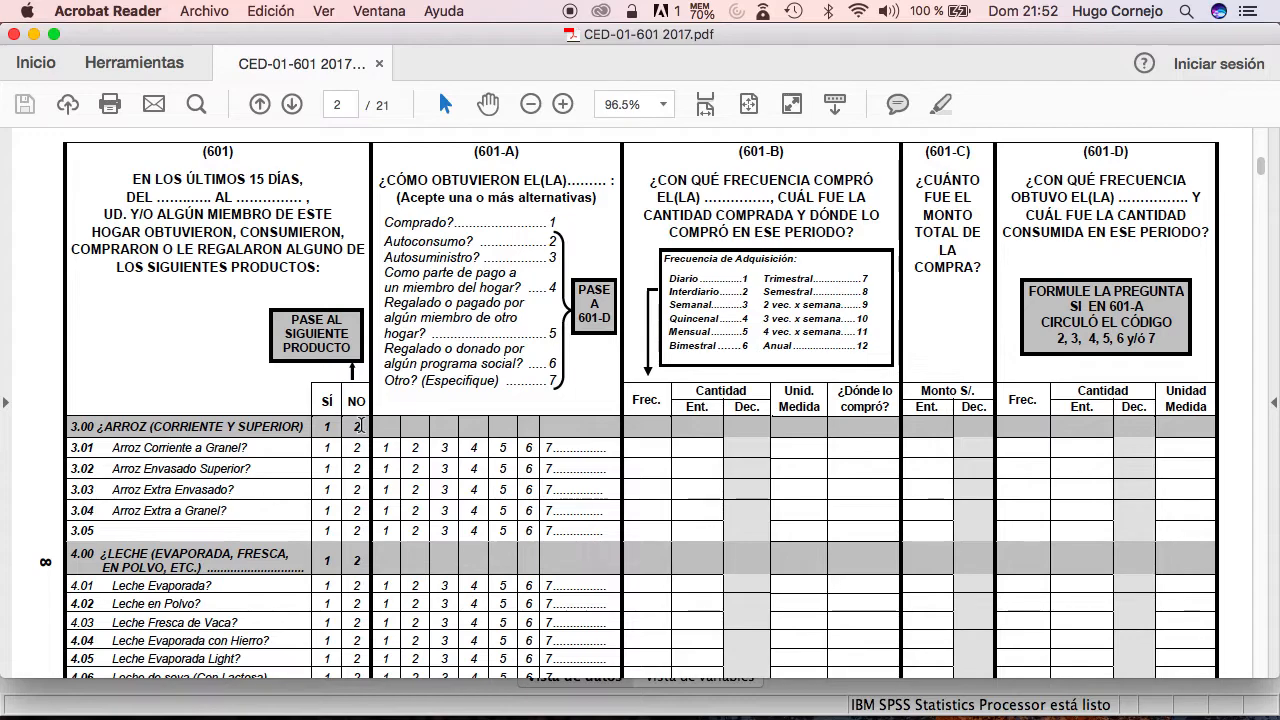
{"action": "key", "text": "super+Tab"}
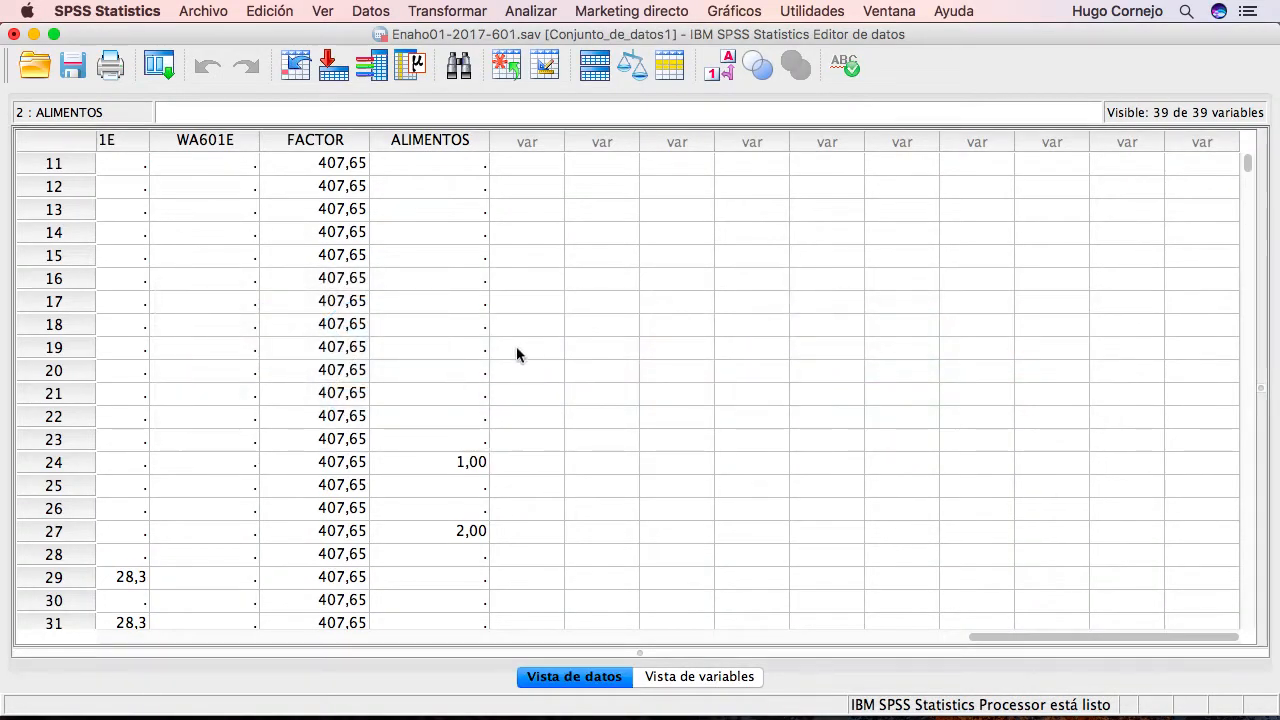
- Examine the P601A, P601X and P601B columns together with the P601A1 to P601A7 acquisition variables in the data
{"action": "scroll", "coordinate": [362, 484], "scroll_direction": "left", "scroll_amount": 15}
{"action": "scroll", "coordinate": [362, 484], "scroll_direction": "down", "scroll_amount": 2}
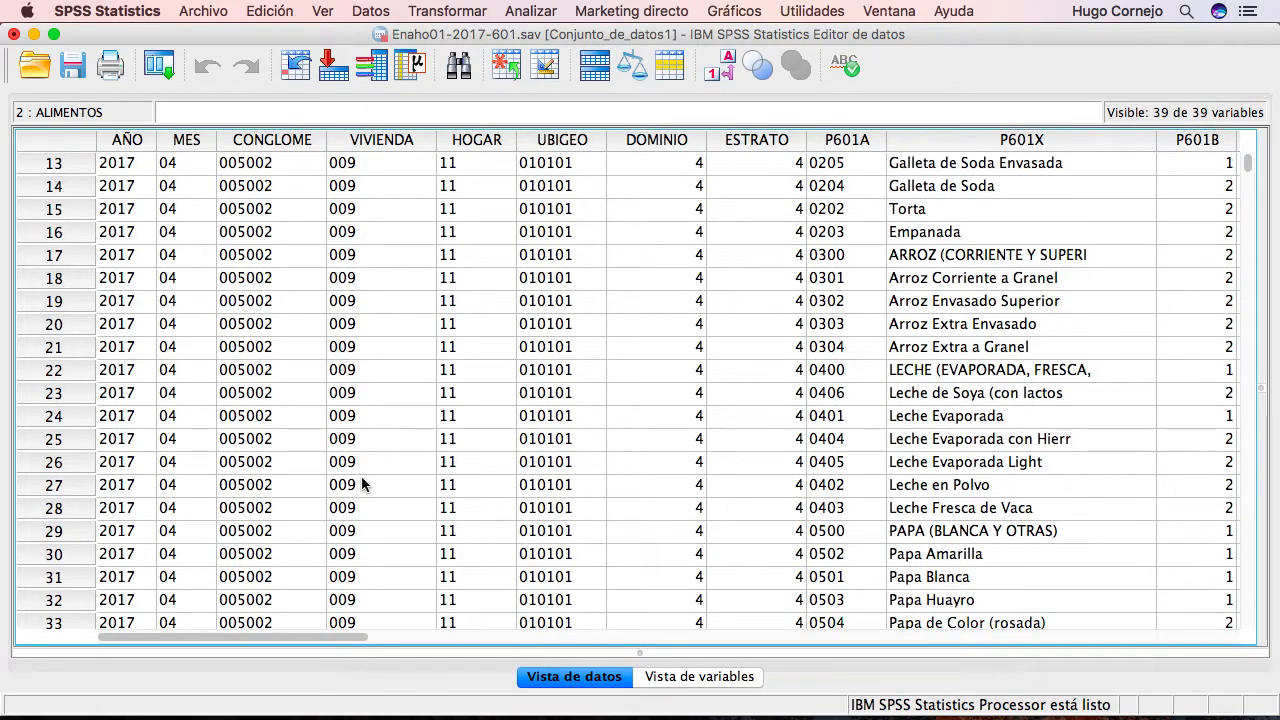
{"action": "left_click", "coordinate": [830, 146]}
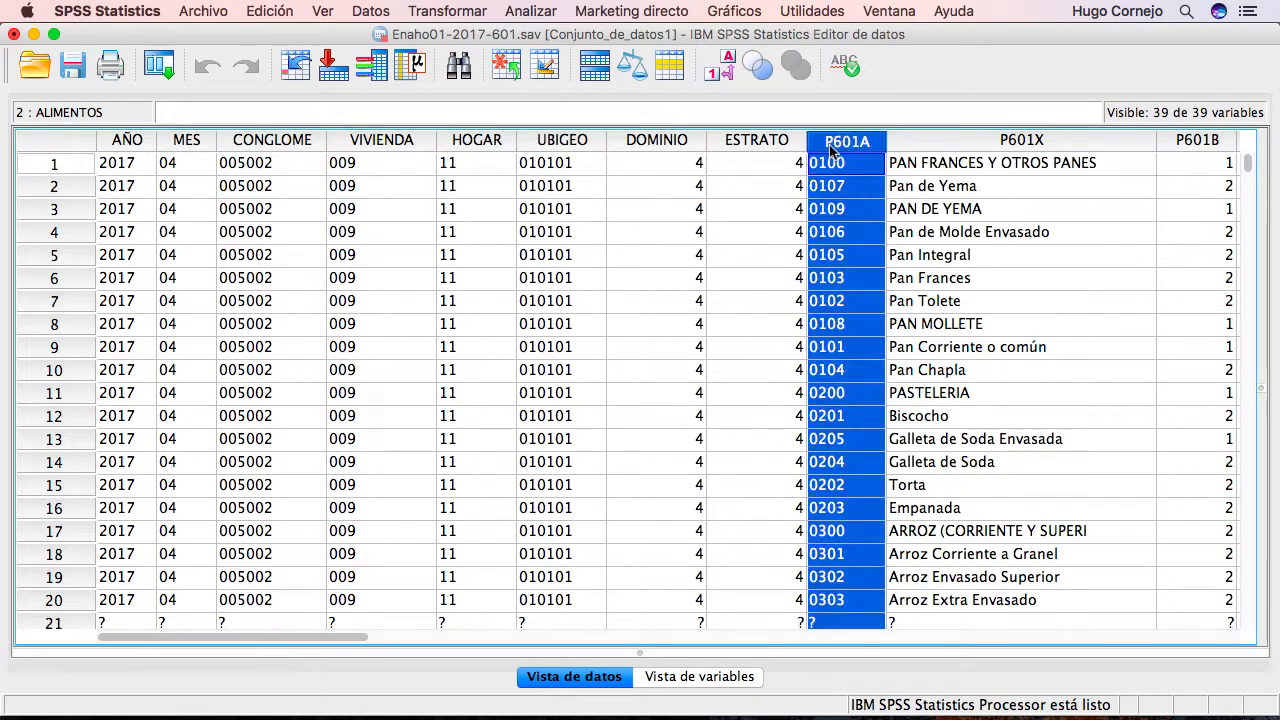
{"action": "left_click", "coordinate": [958, 150]}
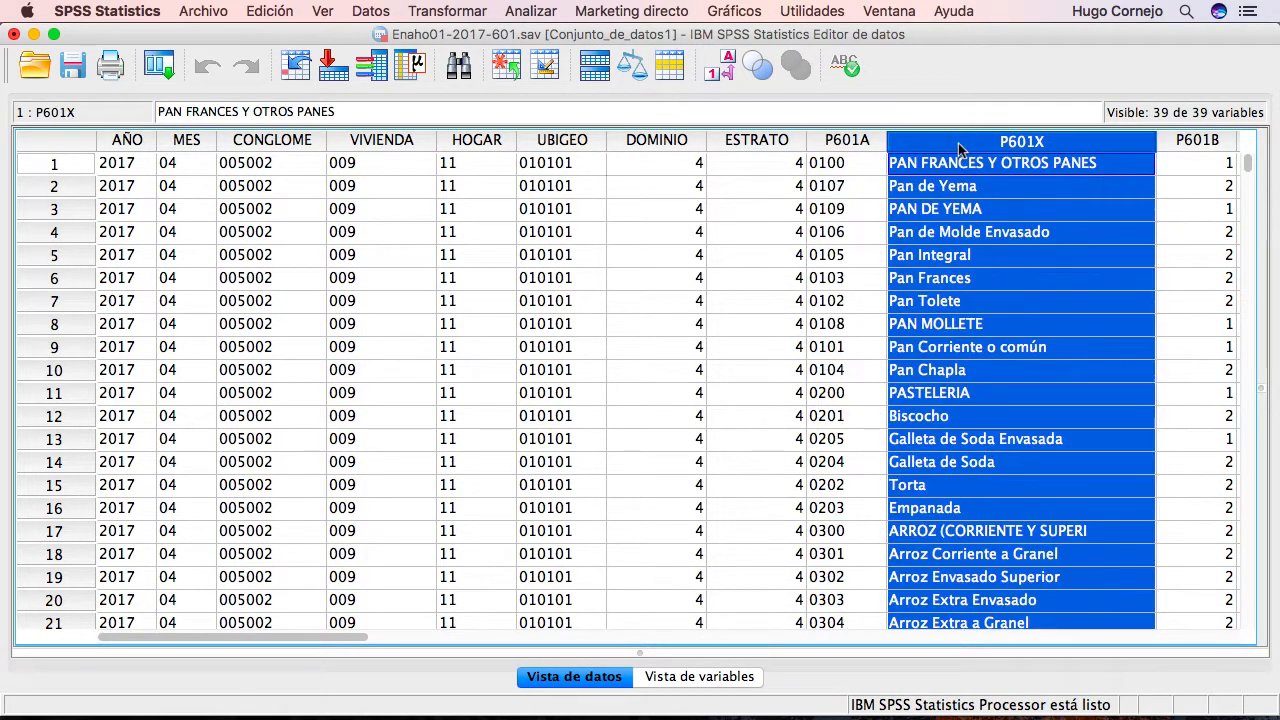
{"action": "left_click", "coordinate": [1199, 146]}
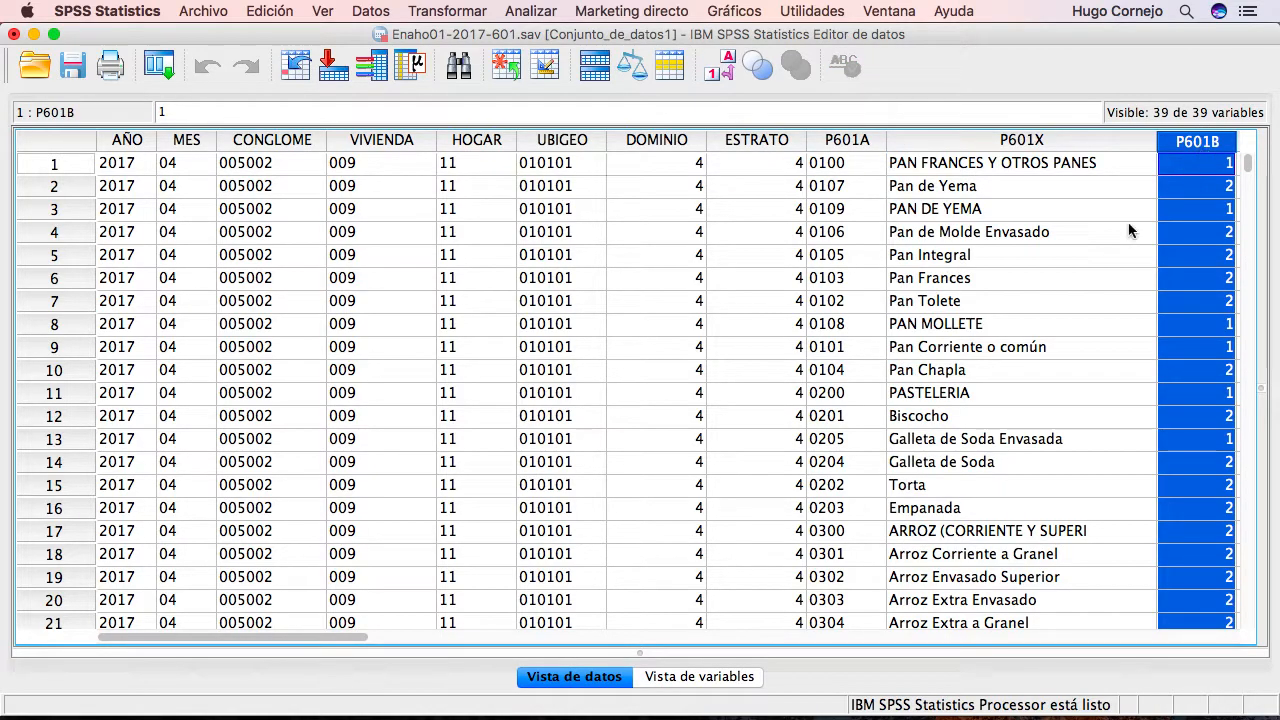
{"action": "scroll", "coordinate": [1130, 231], "scroll_direction": "right", "scroll_amount": 5}
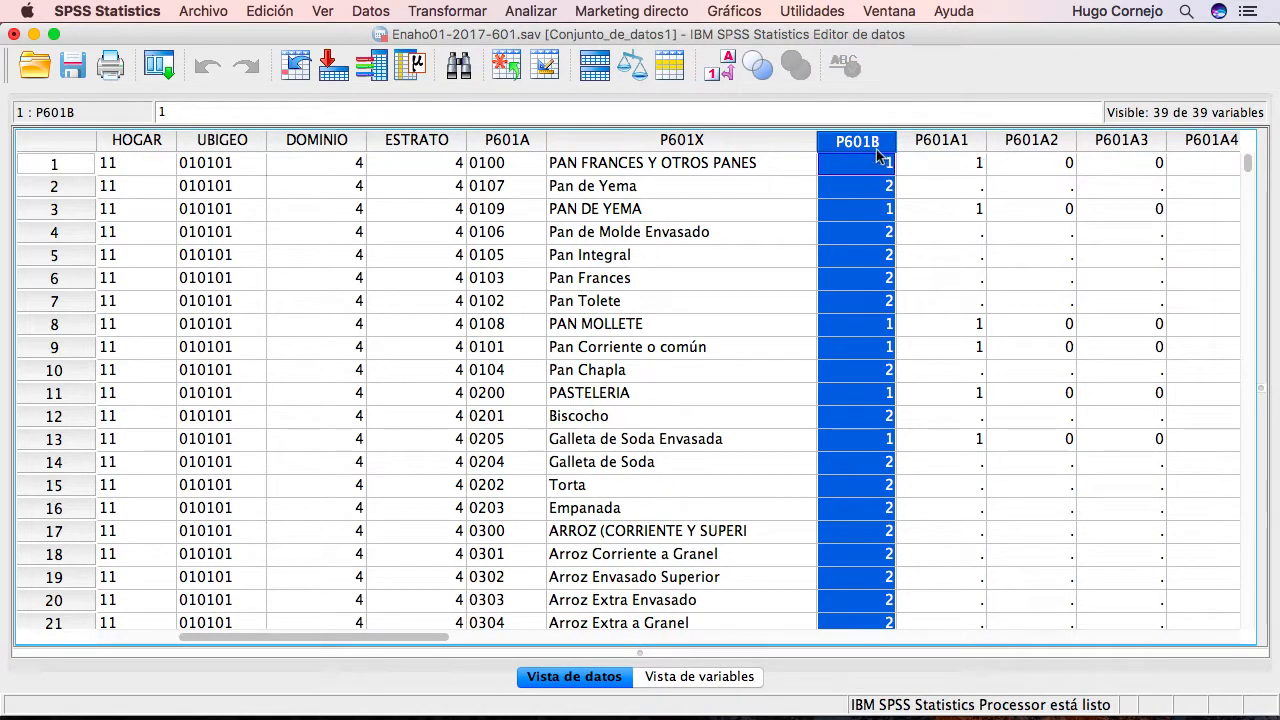
{"action": "scroll", "coordinate": [866, 180], "scroll_direction": "right", "scroll_amount": 3}
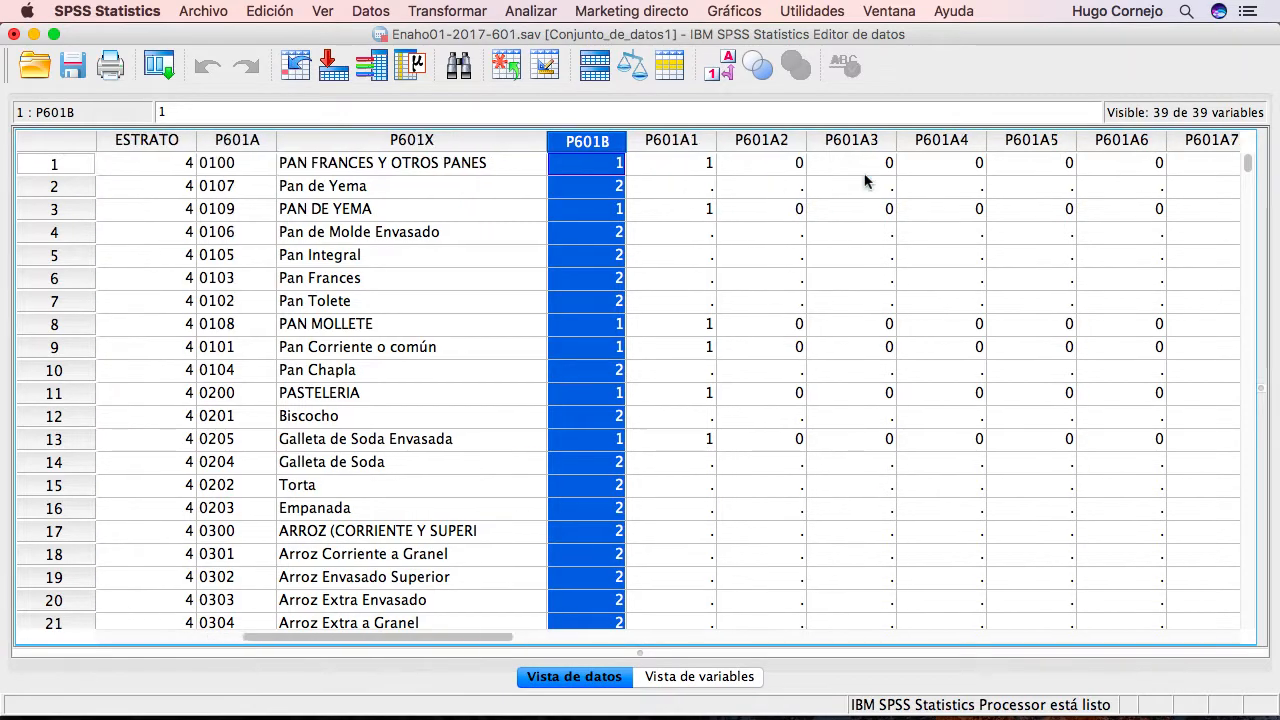
{"action": "scroll", "coordinate": [866, 180], "scroll_direction": "right", "scroll_amount": 2}
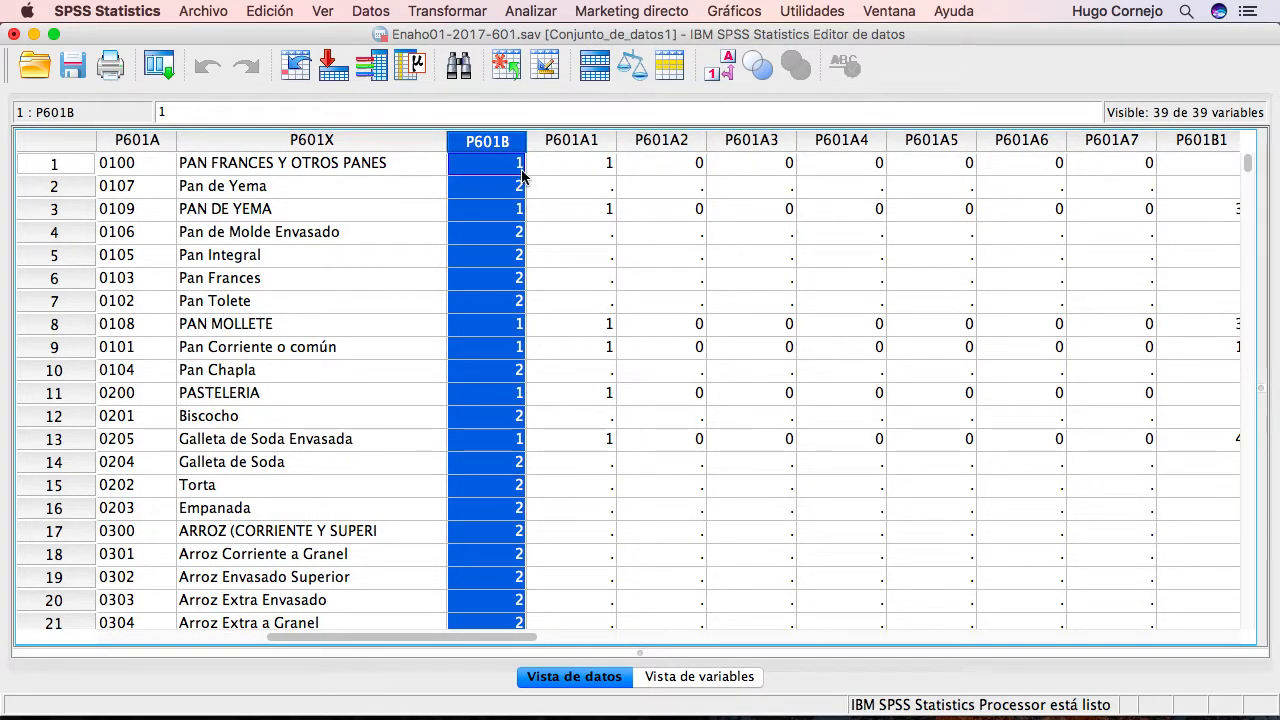
- Toggle the value labels on and off to check the P601B answer categories, and switch to Acrobat Reader
{"action": "left_click", "coordinate": [718, 74]}
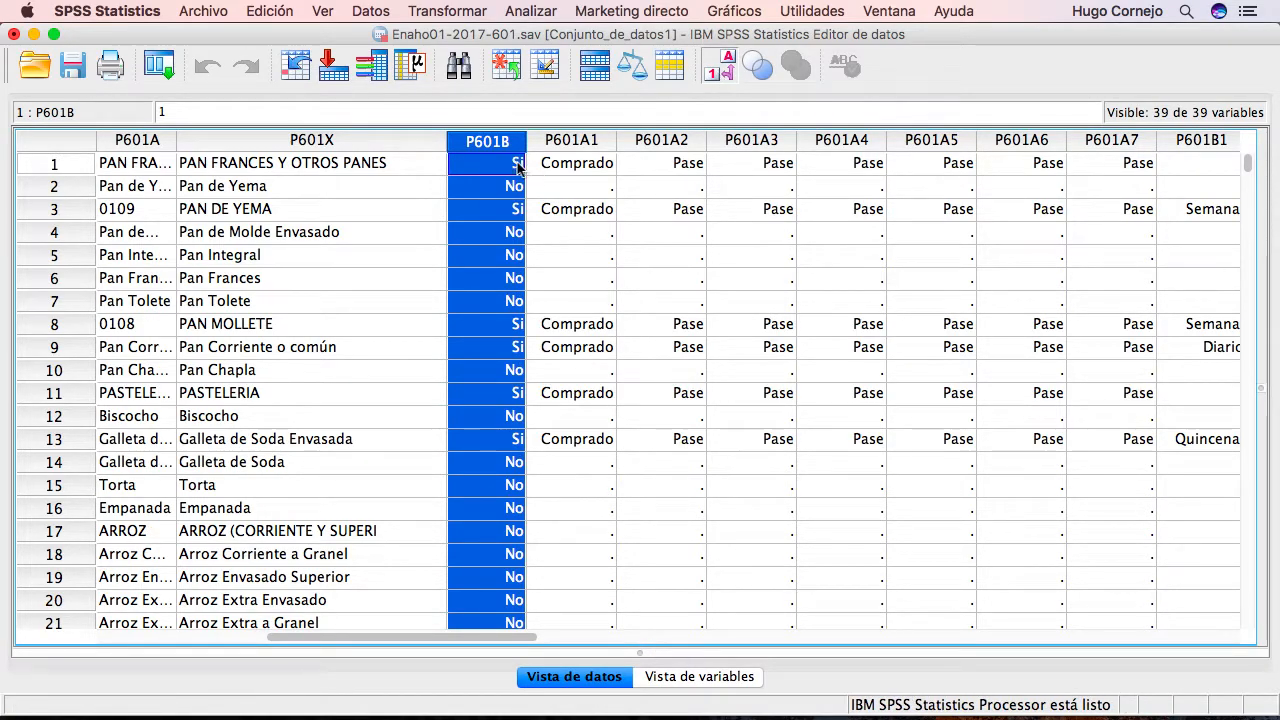
{"action": "left_click", "coordinate": [720, 72]}
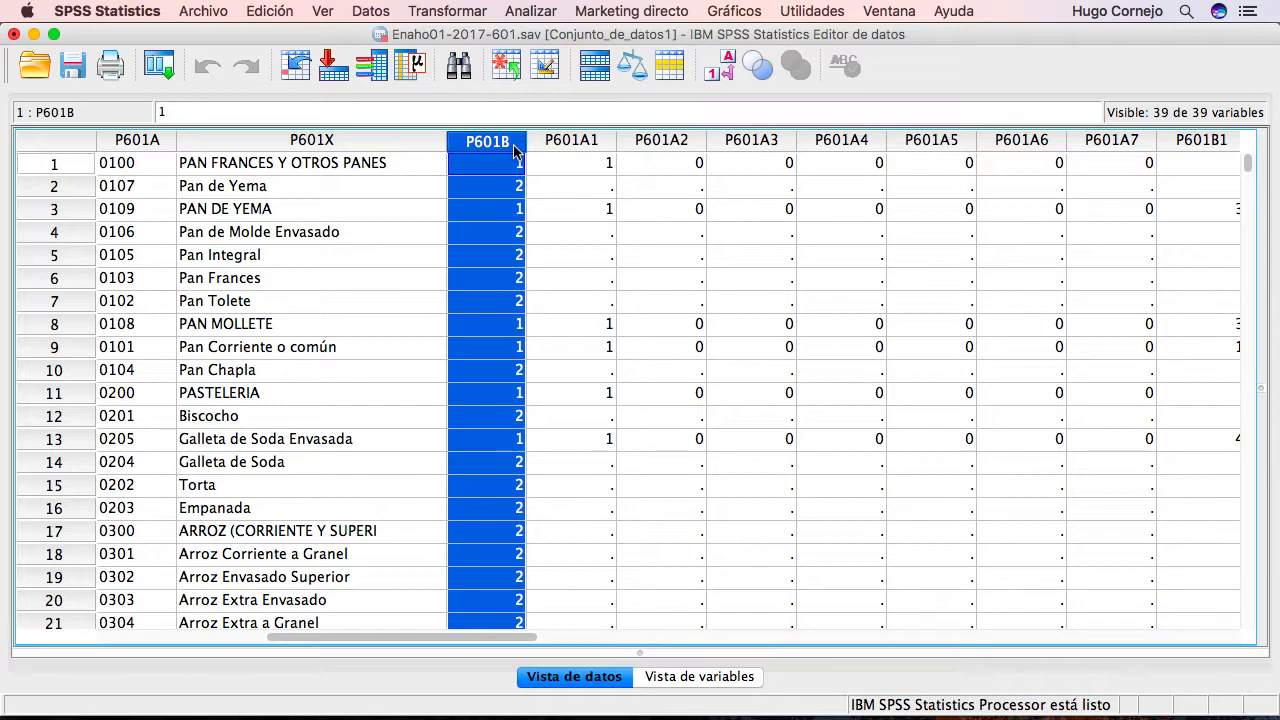
{"action": "key", "text": "super+Tab"}
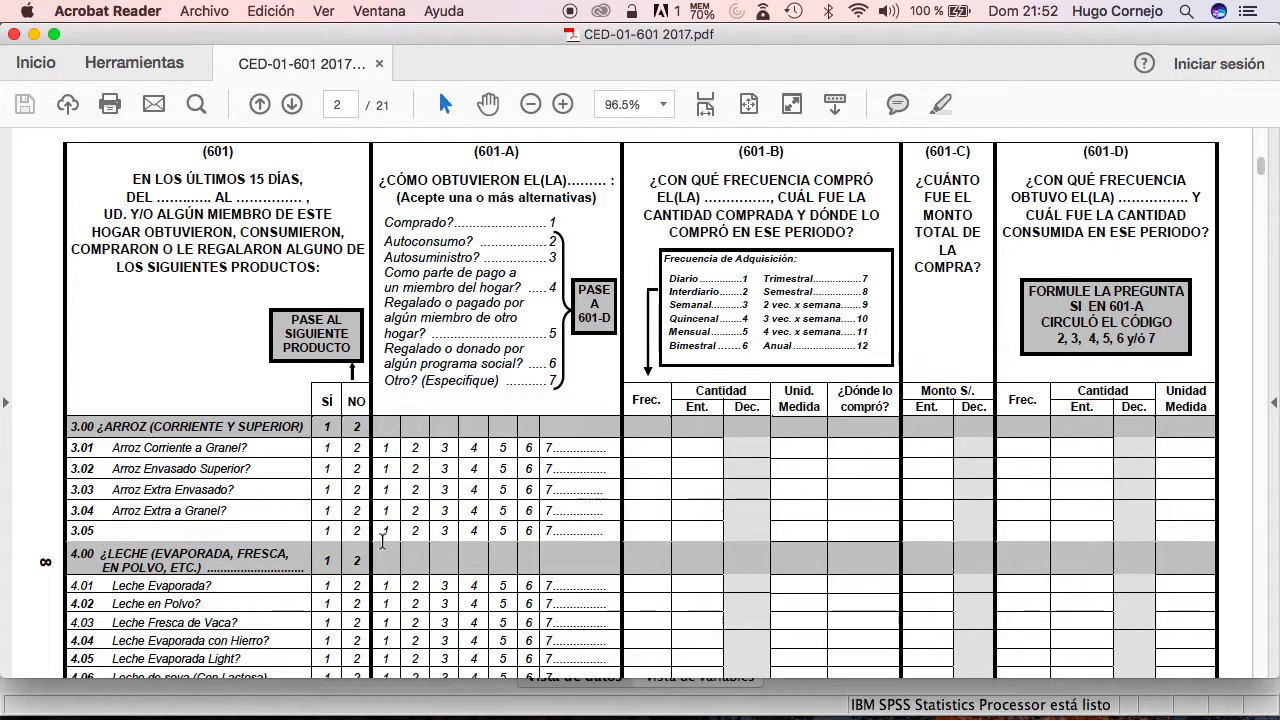
- Check the milk product codes in the questionnaire, return to SPSS Statistics and begin a case selection based on a condition
{"action": "scroll", "coordinate": [382, 541], "scroll_direction": "down", "scroll_amount": 5}
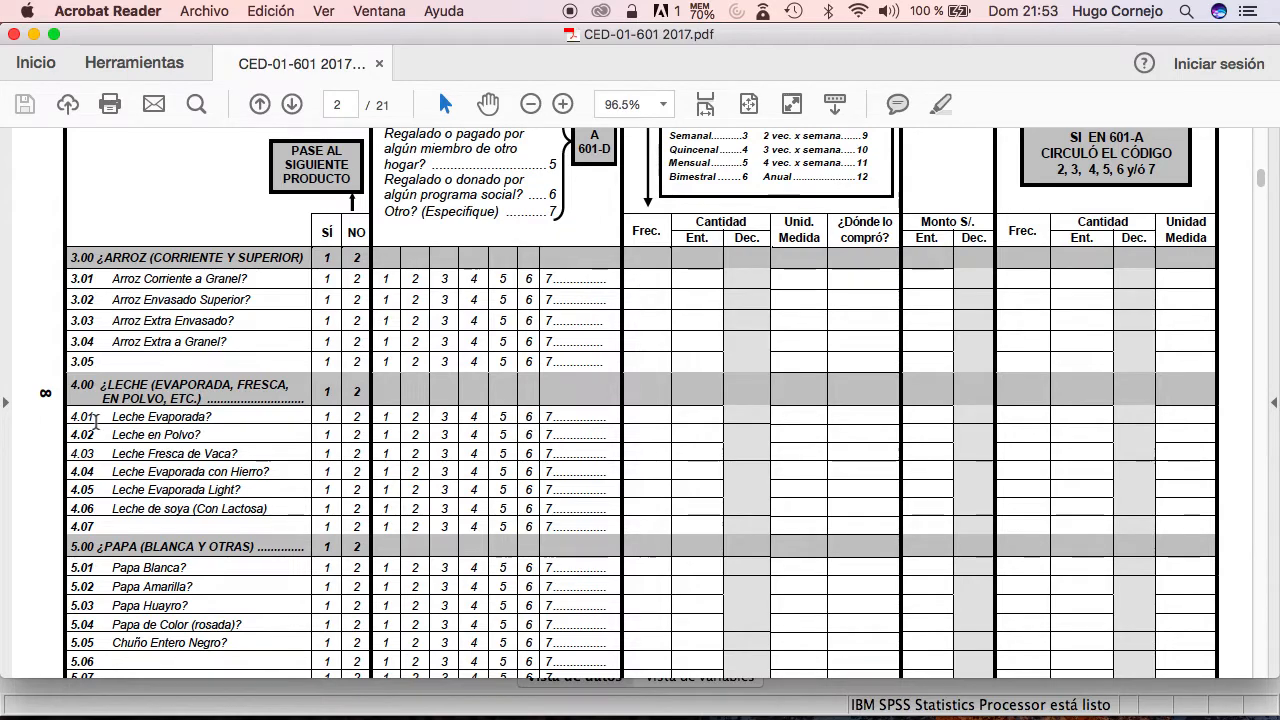
{"action": "key", "text": "super+Tab"}
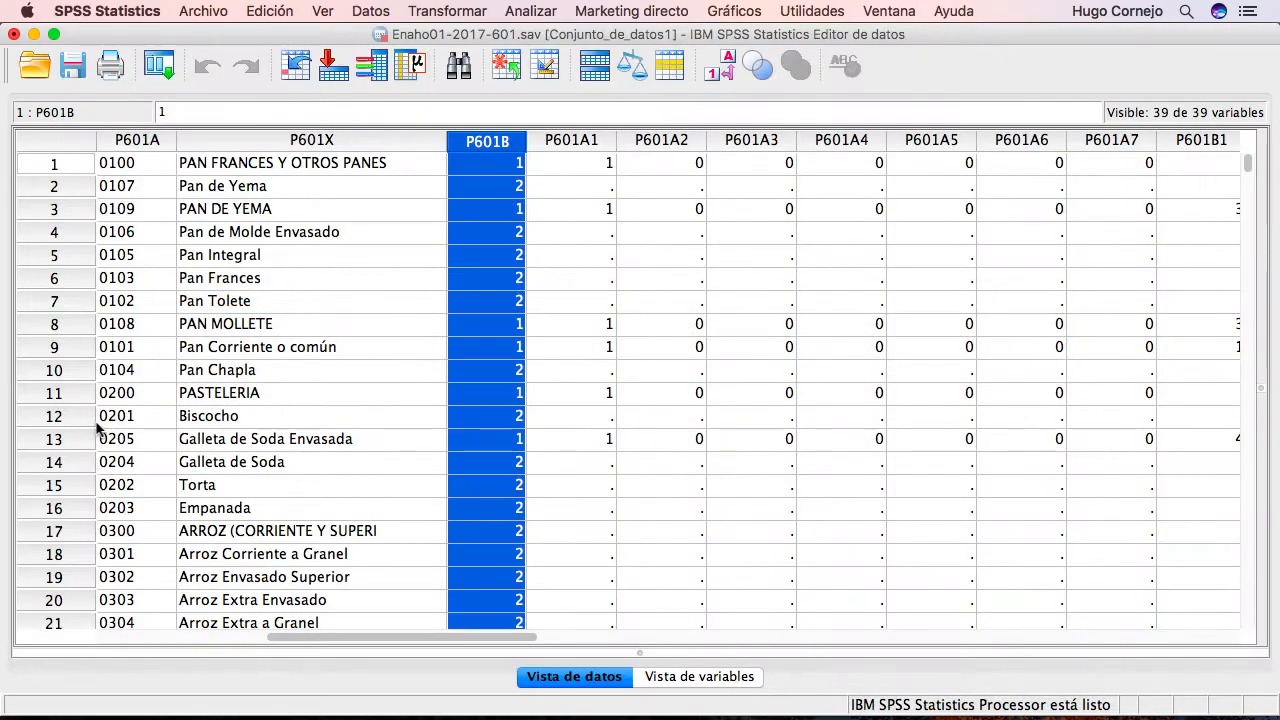
{"action": "left_click", "coordinate": [372, 12]}
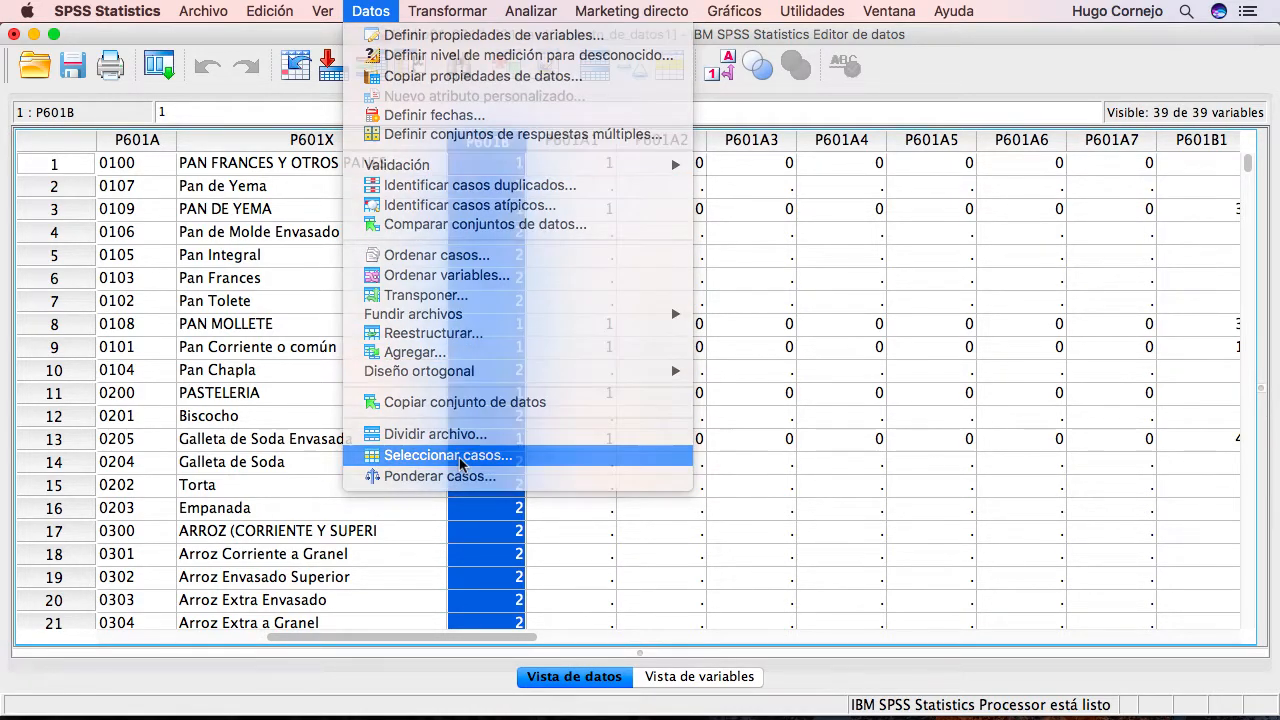
{"action": "left_click", "coordinate": [462, 458]}
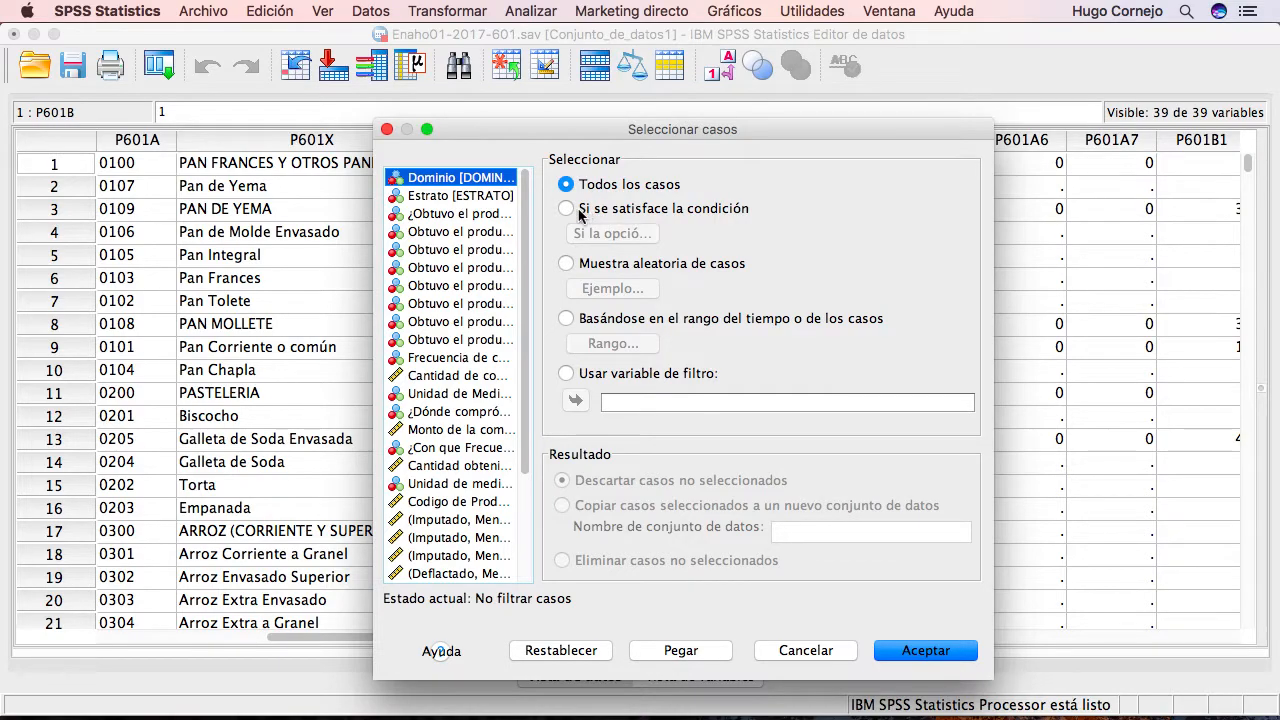
{"action": "left_click", "coordinate": [579, 210]}
{"action": "left_click", "coordinate": [628, 235]}
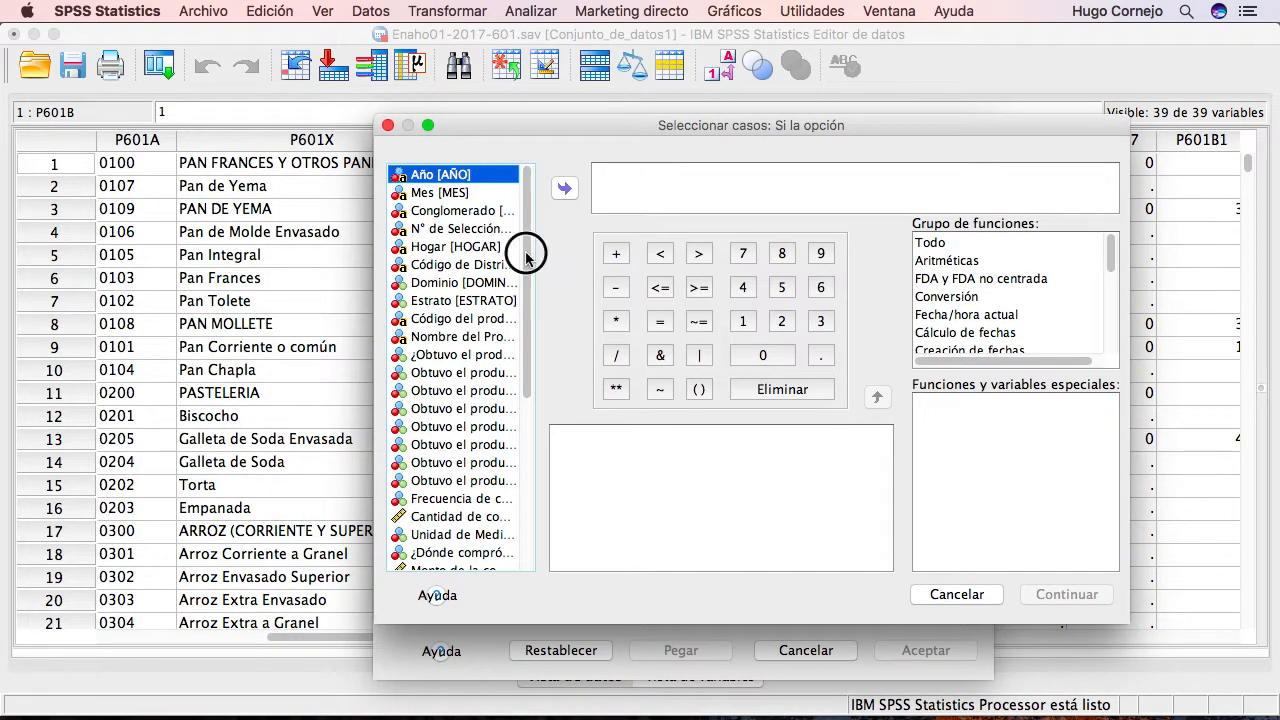
- Define the selection condition as ALIMENTOS = 1 and apply it as a filter that discards the unselected cases
{"action": "scroll", "coordinate": [517, 300], "scroll_direction": "down", "scroll_amount": 5}
{"action": "left_click", "coordinate": [458, 563]}
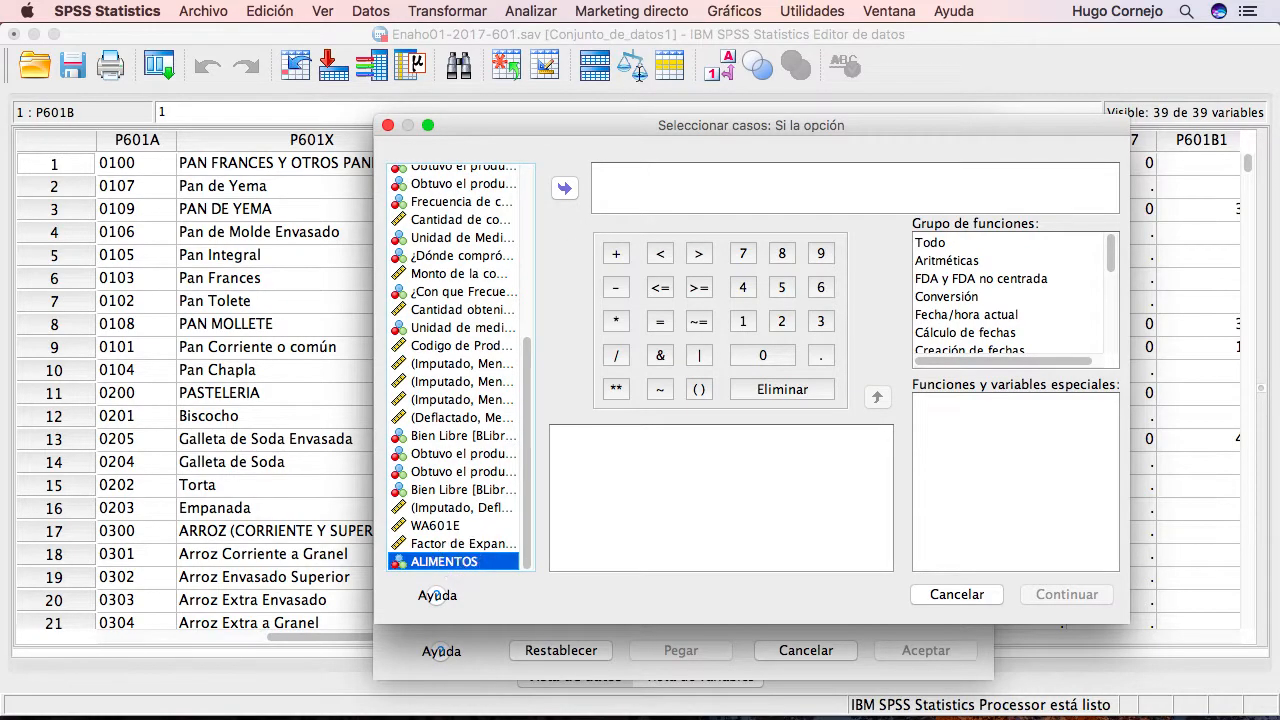
{"action": "left_click", "coordinate": [566, 189]}
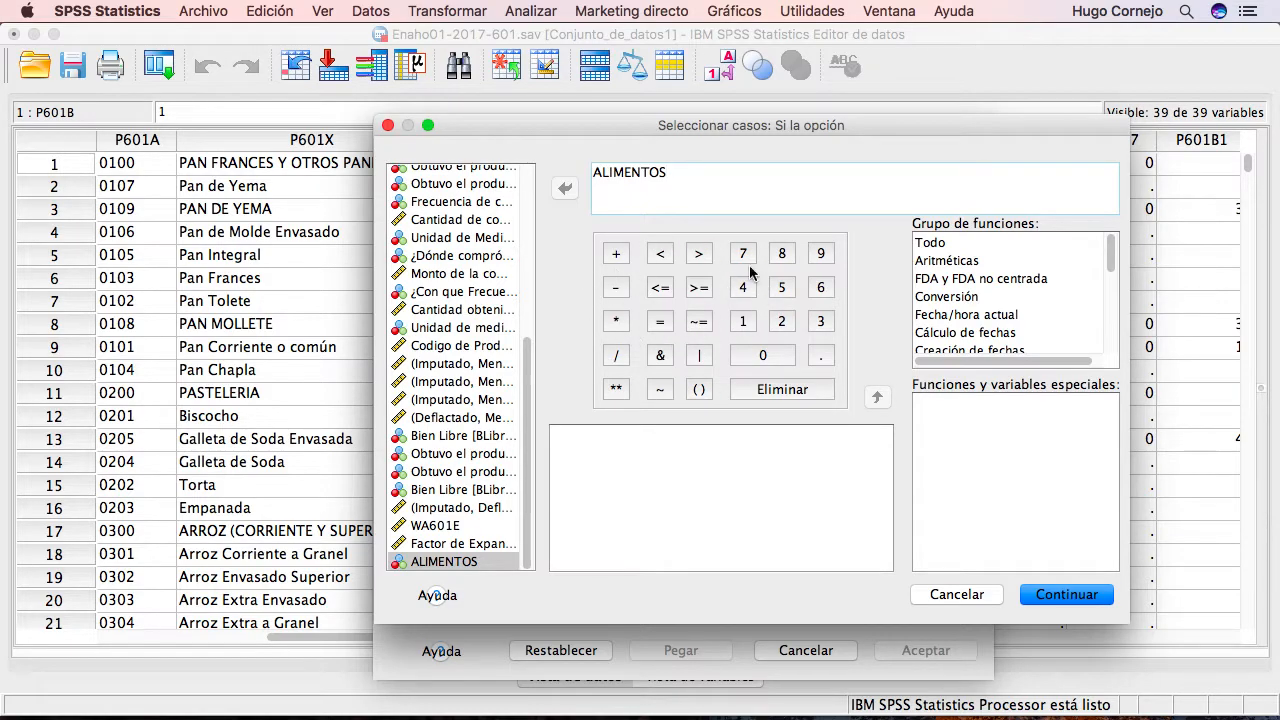
{"action": "left_click", "coordinate": [661, 323]}
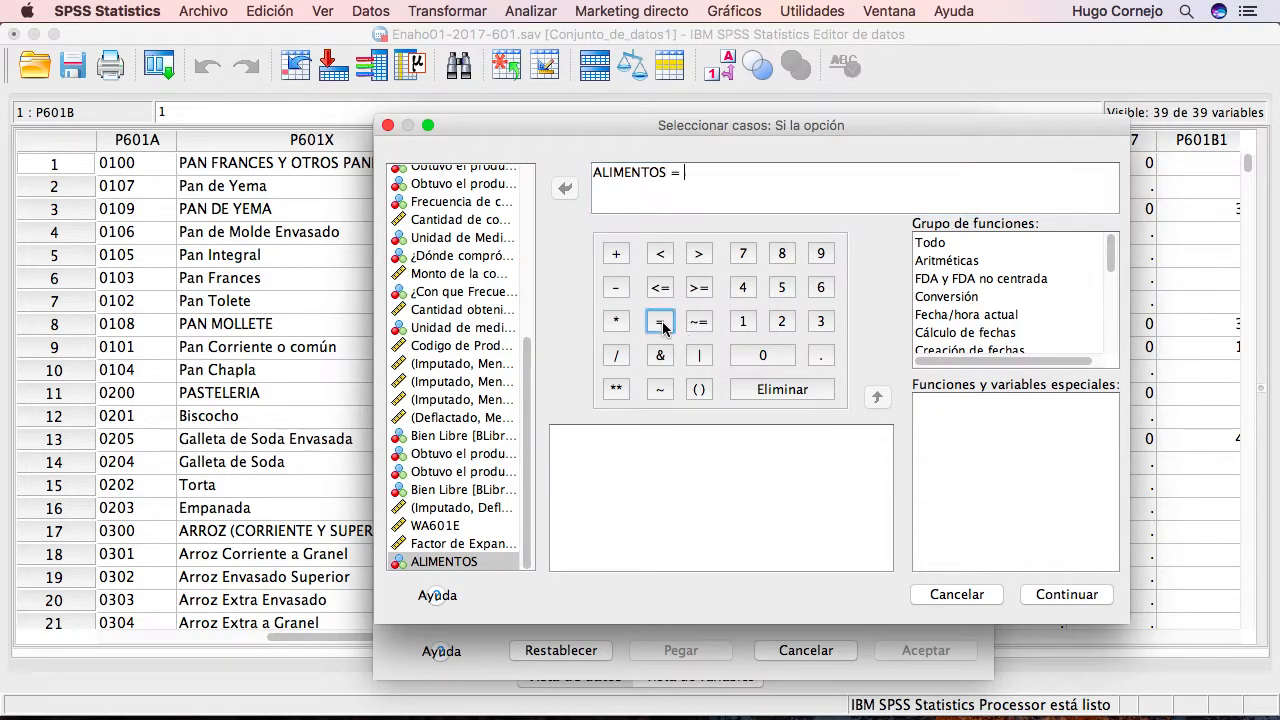
{"action": "left_click", "coordinate": [742, 321]}
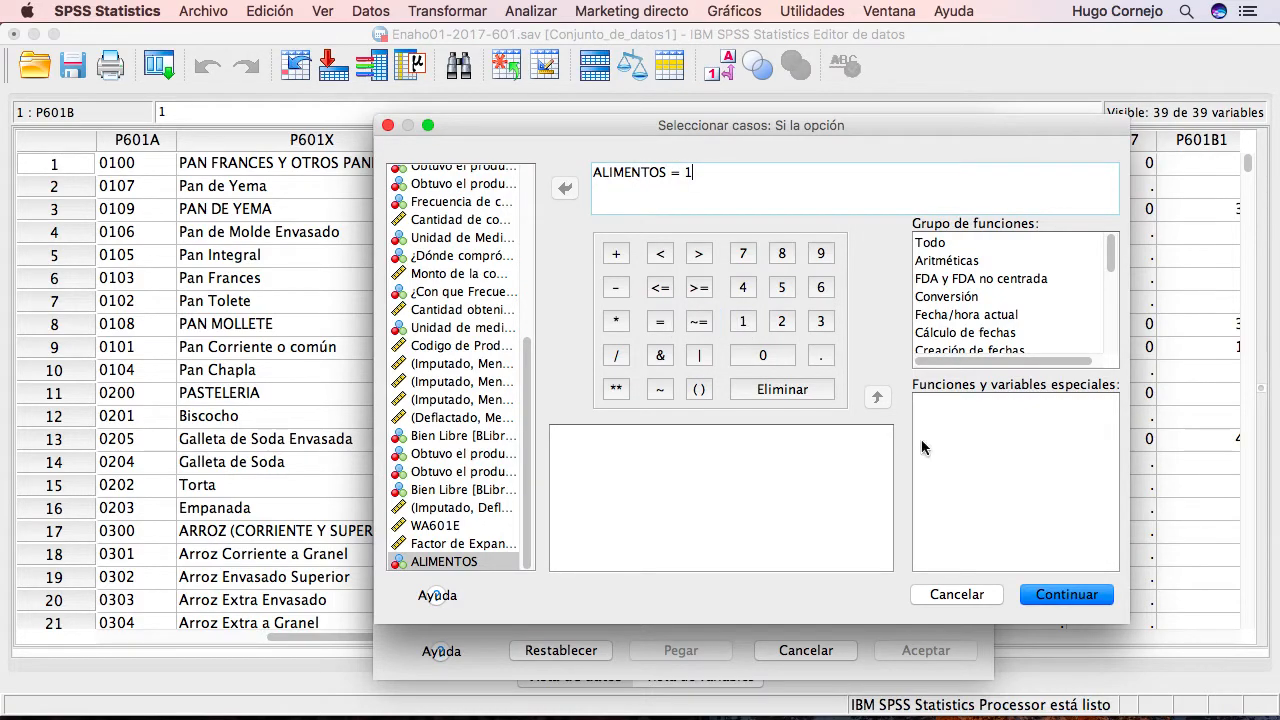
{"action": "left_click", "coordinate": [1055, 596]}
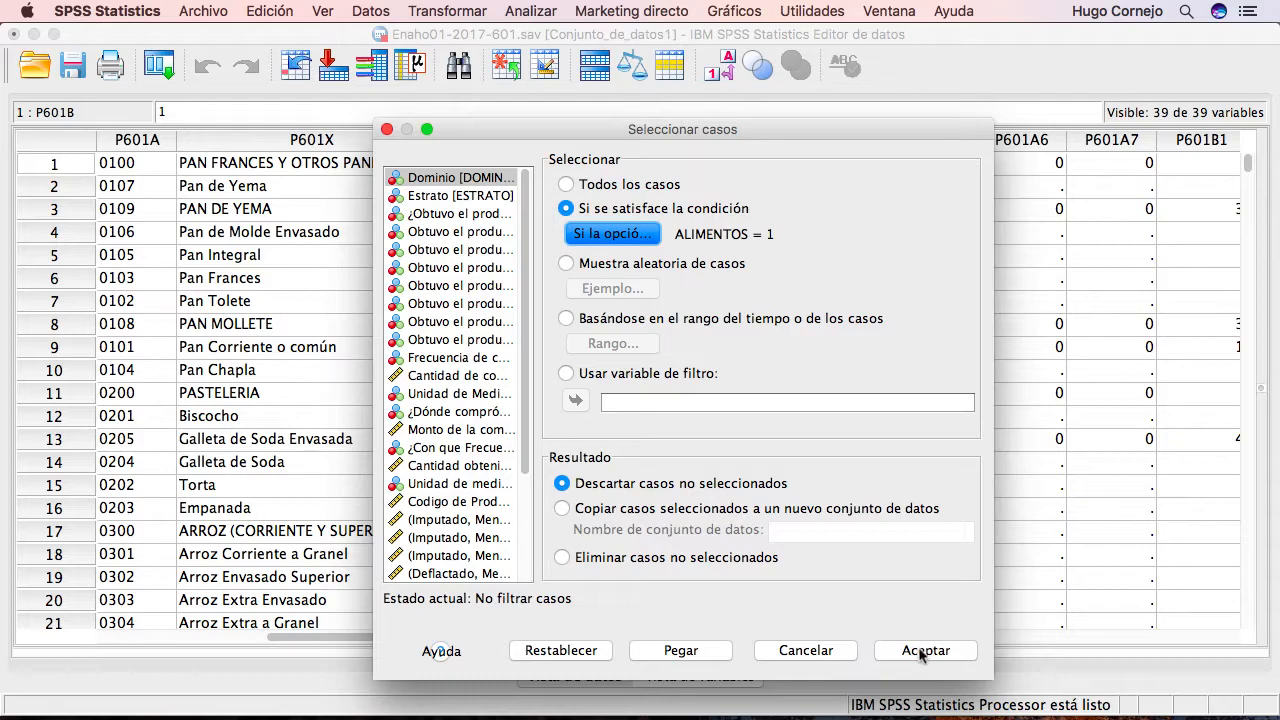
{"action": "left_click", "coordinate": [919, 648]}
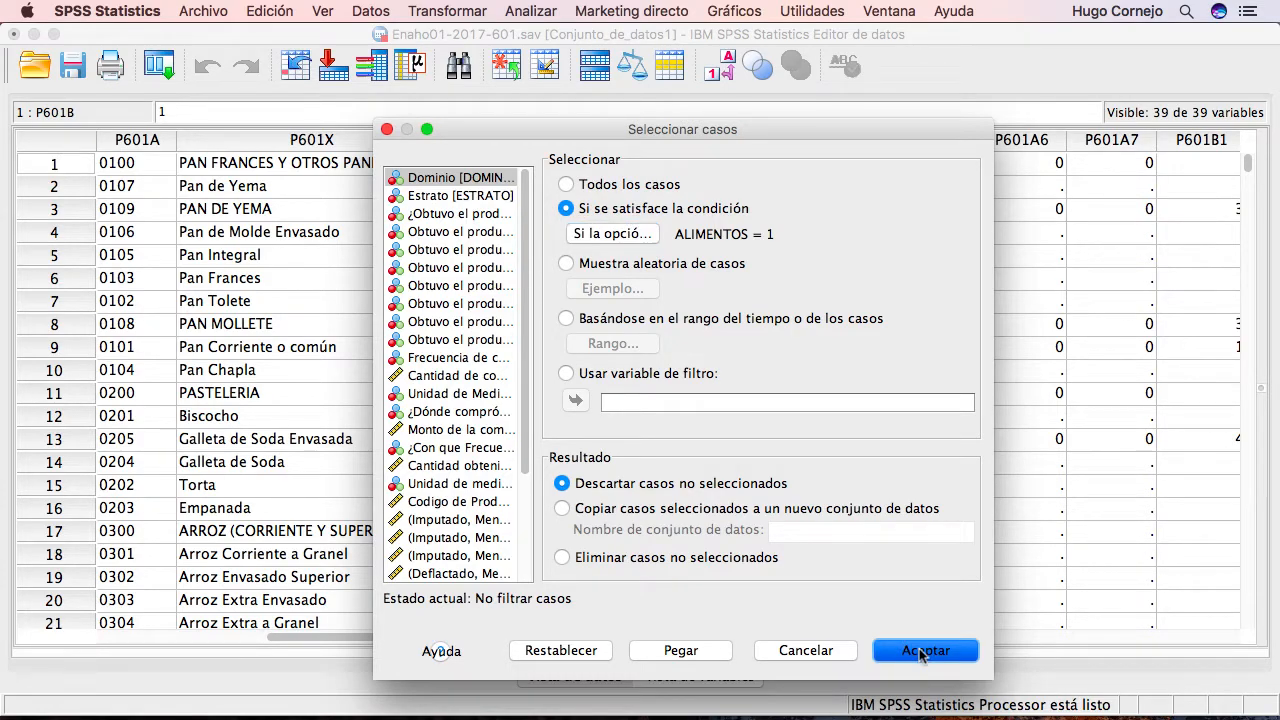
- Switch to the questionnaire and back, return to the data and examine the filtered cases around the milk products and P601B
{"action": "key", "text": "super+Tab"}
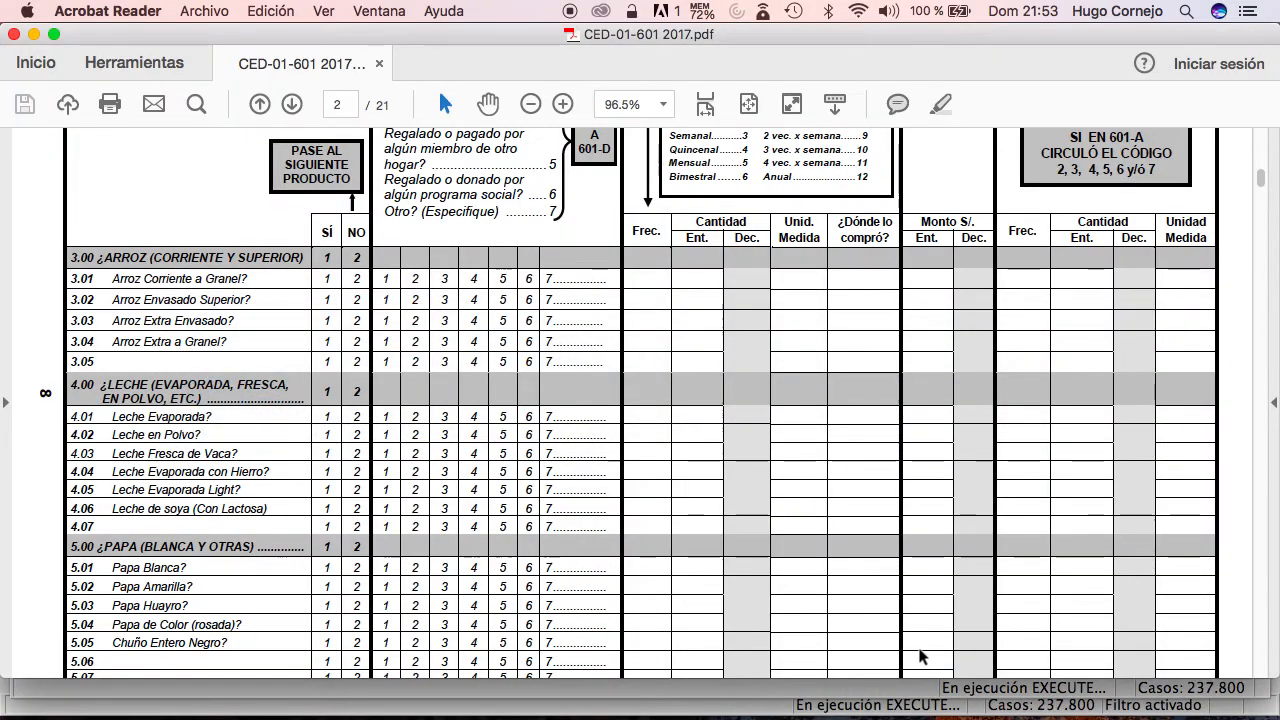
{"action": "key", "text": "super+Tab"}
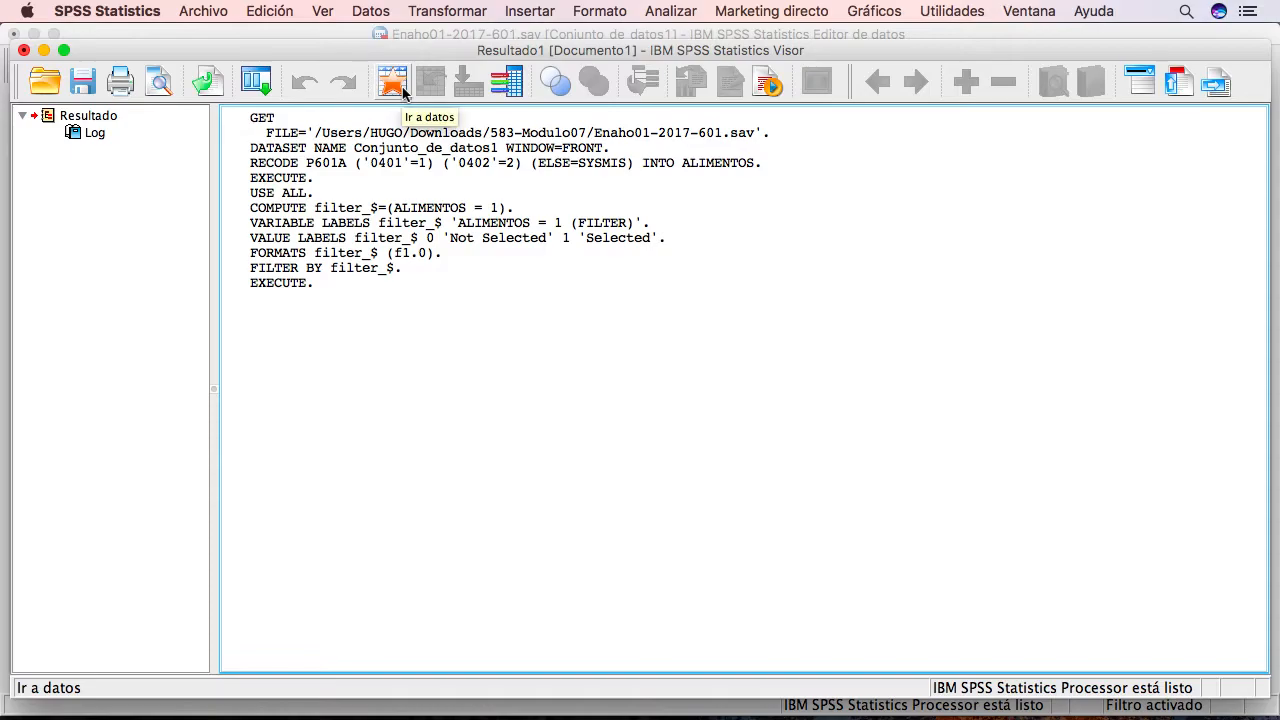
{"action": "left_click", "coordinate": [403, 88]}
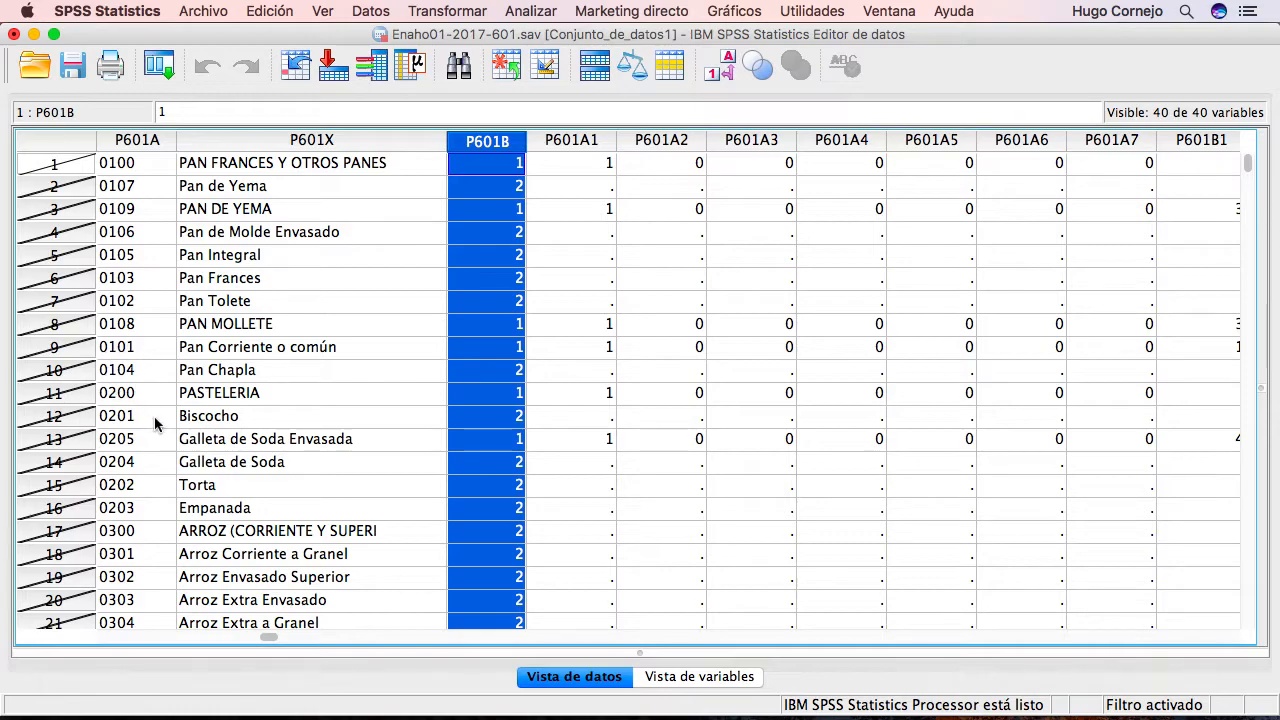
{"action": "scroll", "coordinate": [408, 454], "scroll_direction": "down", "scroll_amount": 5}
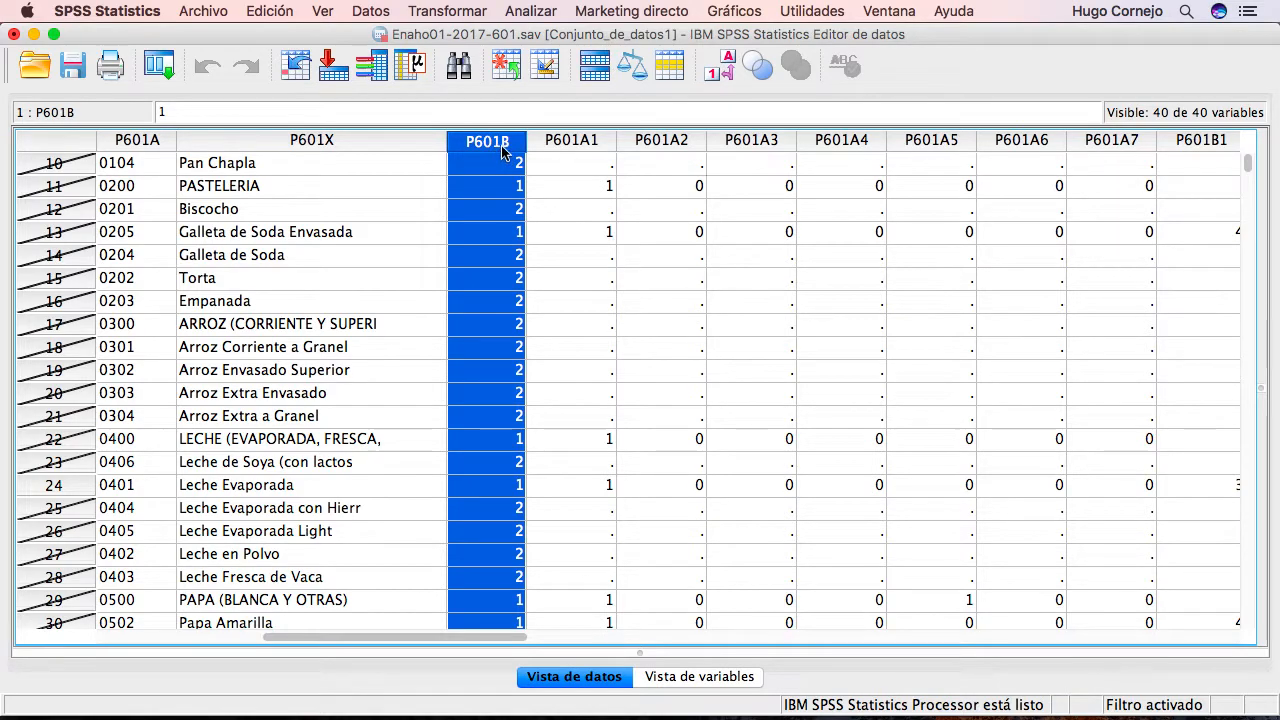
{"action": "mouse_move", "coordinate": [502, 150]}
- Weight the cases by the Factor de Expansión Trimestral variable and return to the data
{"action": "left_click", "coordinate": [272, 11]}
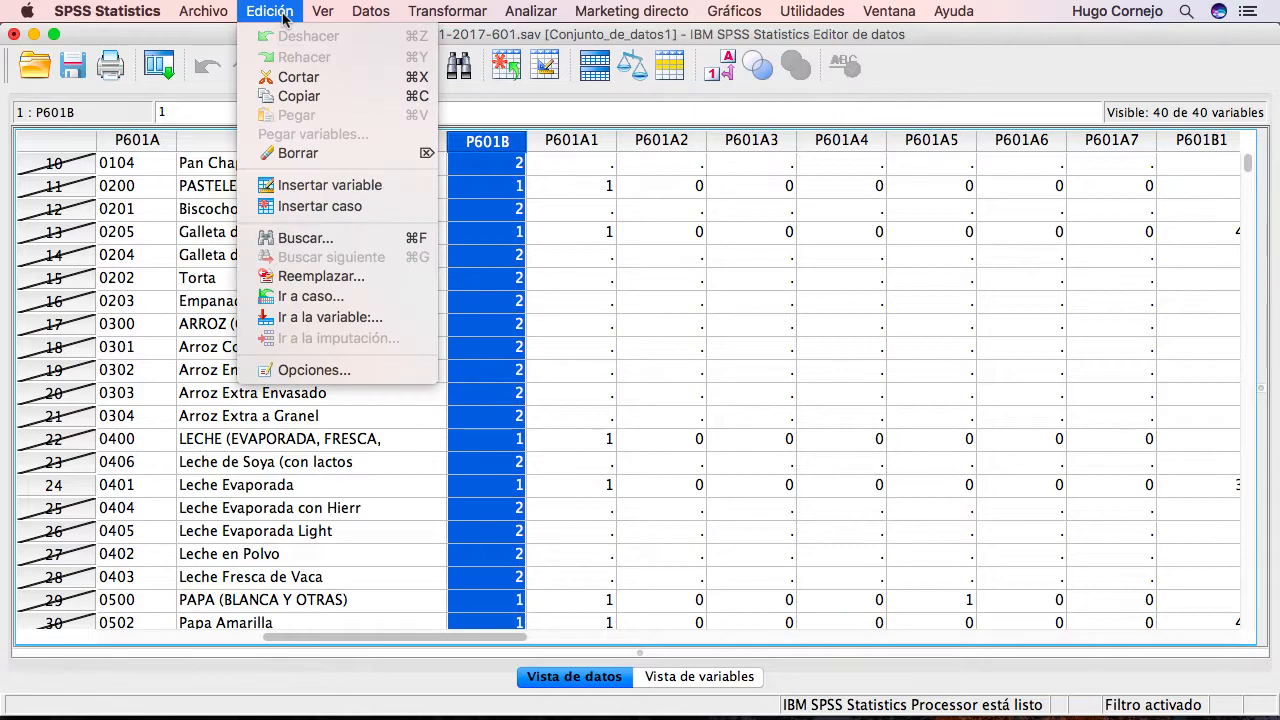
{"action": "left_click", "coordinate": [390, 11]}
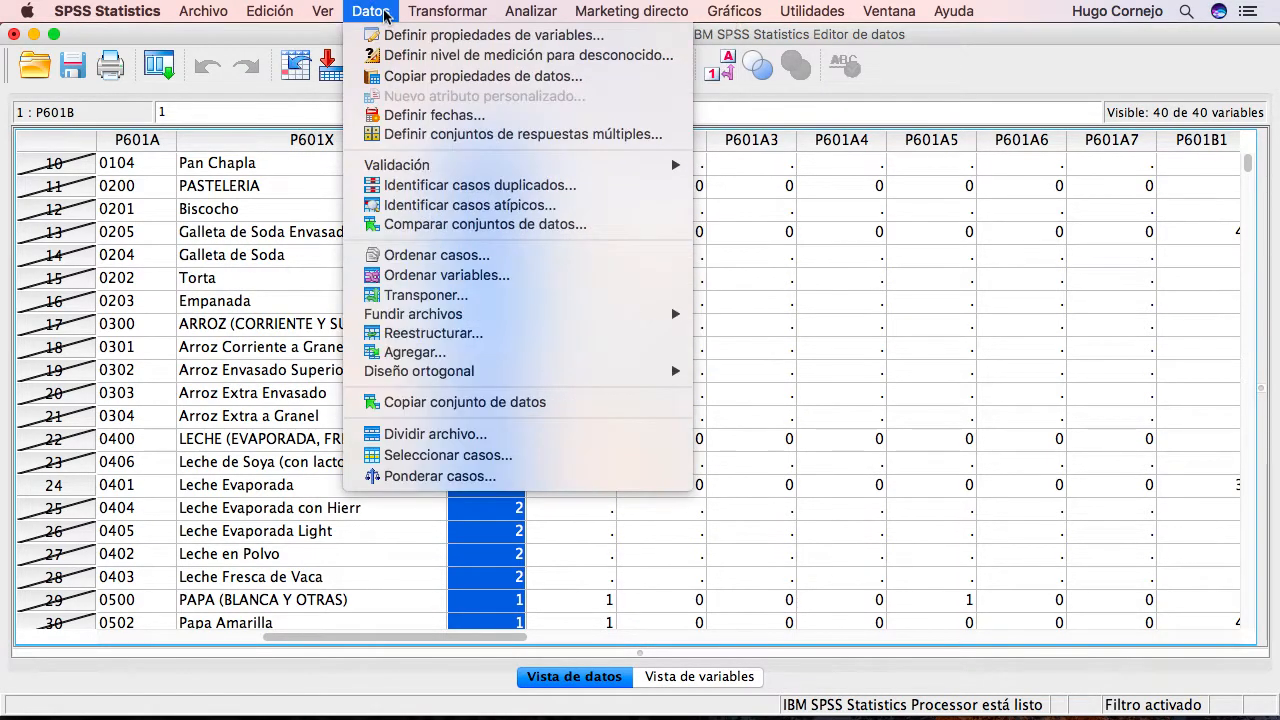
{"action": "left_click", "coordinate": [417, 480]}
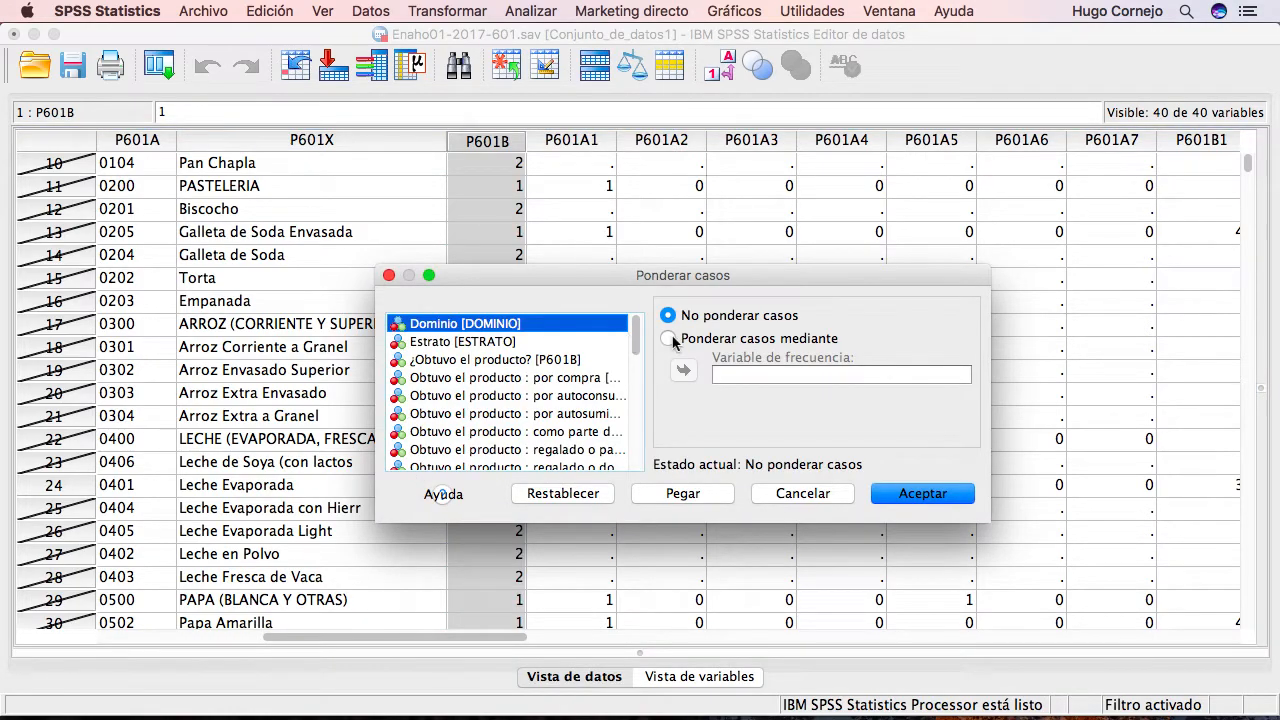
{"action": "left_click", "coordinate": [668, 339]}
{"action": "left_click_drag", "start_coordinate": [638, 345], "coordinate": [646, 466]}
{"action": "left_click", "coordinate": [475, 428]}
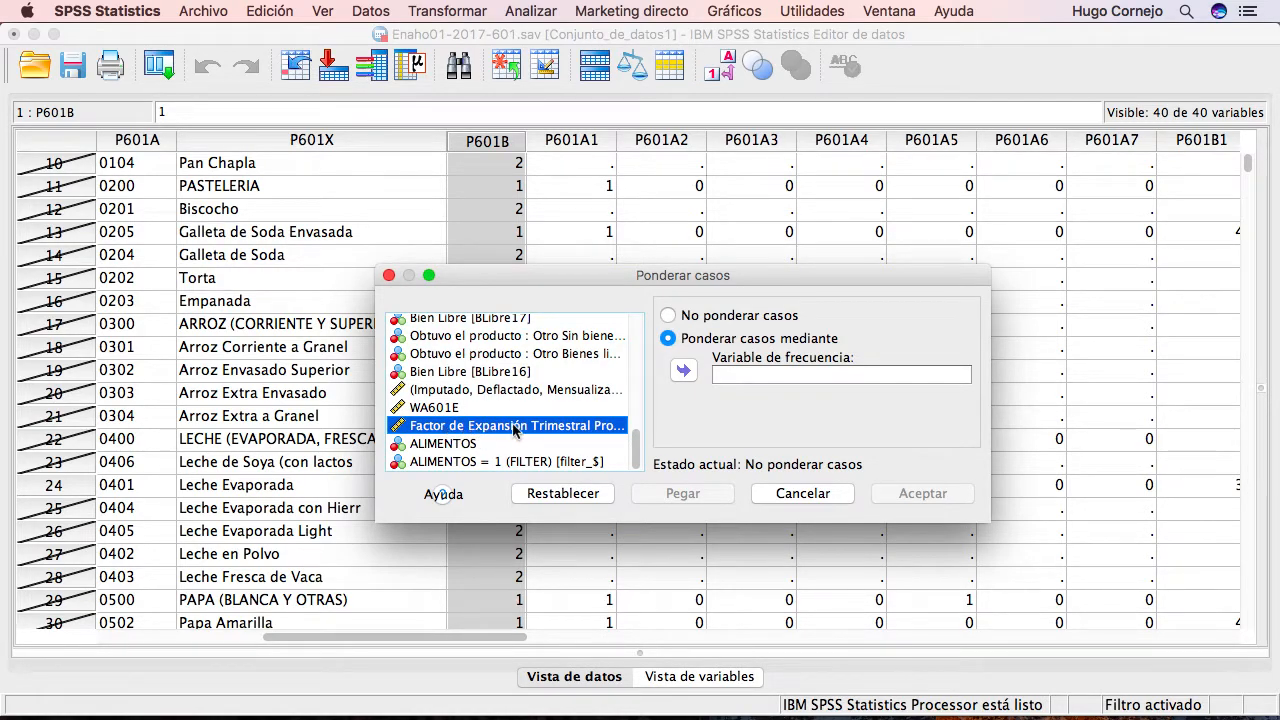
{"action": "left_click", "coordinate": [683, 372]}
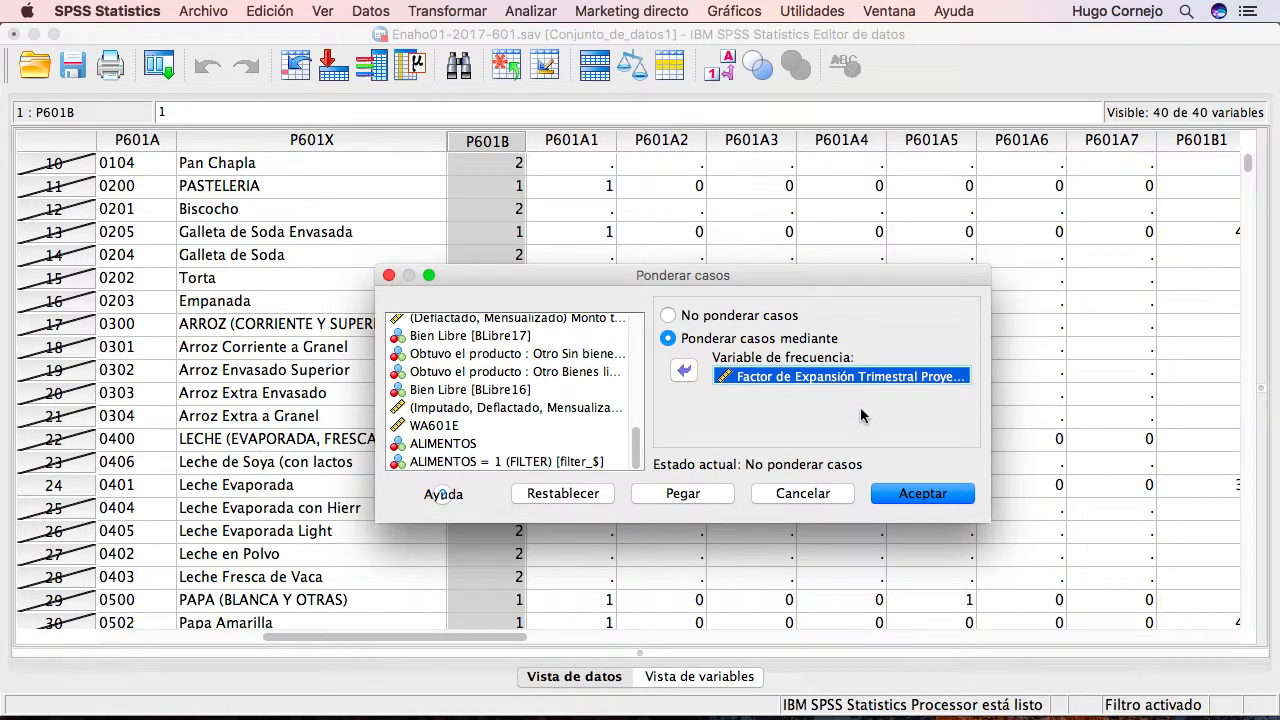
{"action": "left_click", "coordinate": [923, 497]}
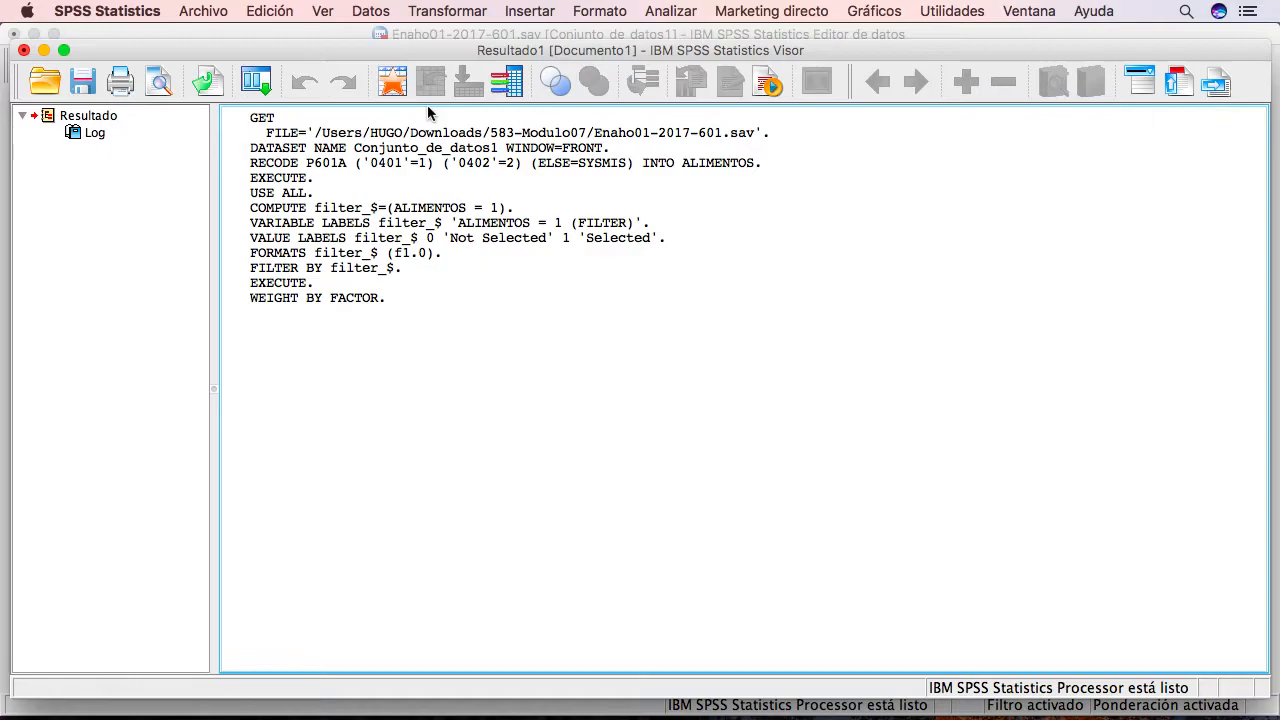
{"action": "left_click", "coordinate": [393, 84]}
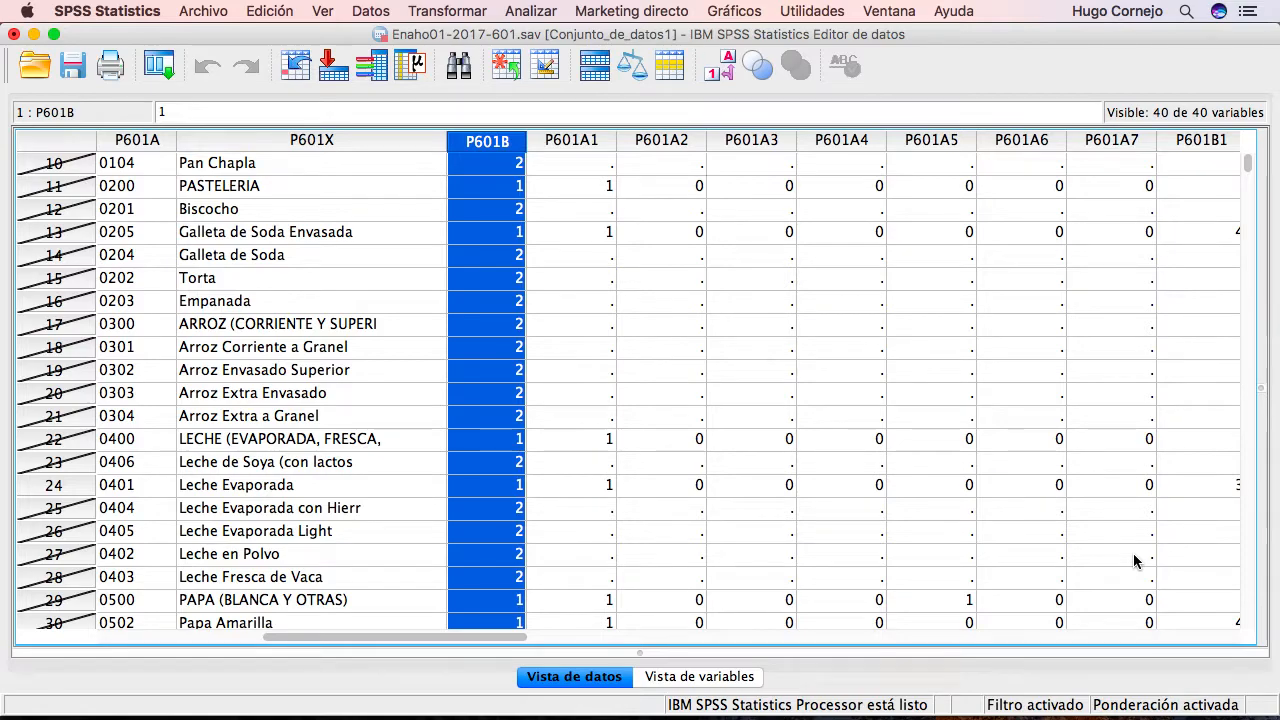
- Start a Frequencies analysis, move its dialog aside and show variable names instead of labels in the variable list
{"action": "left_click", "coordinate": [540, 13]}
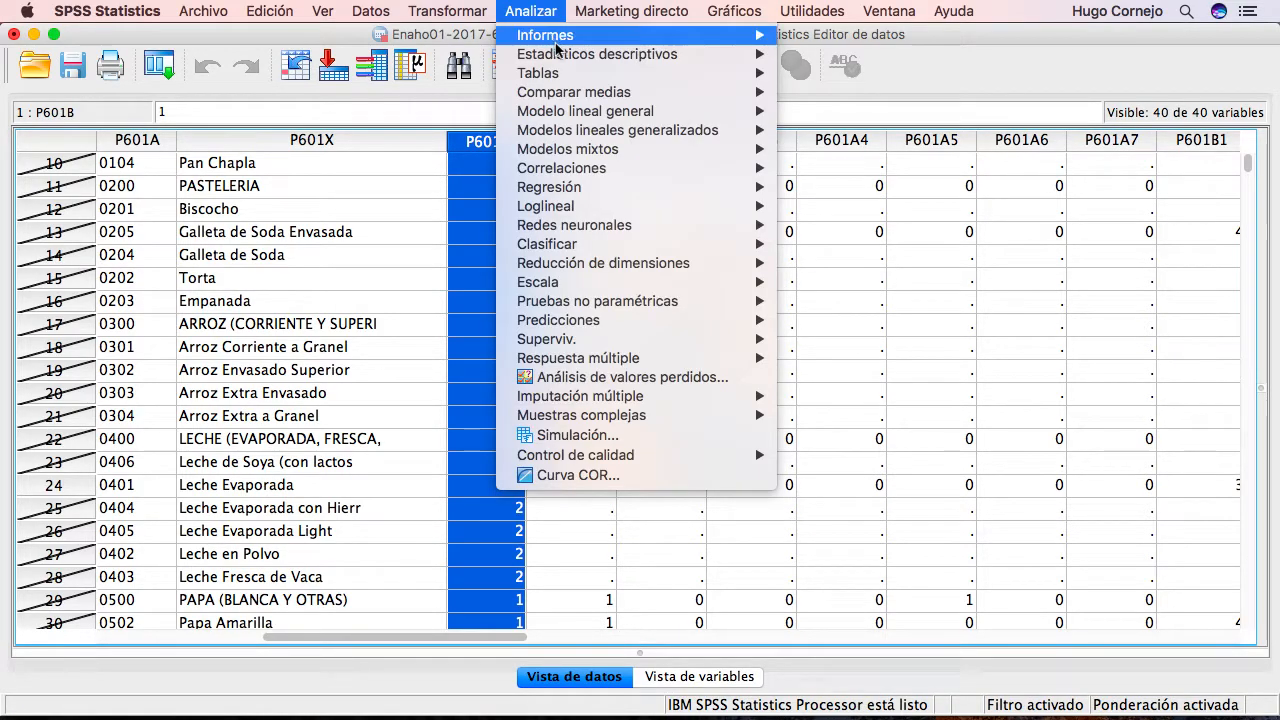
{"action": "mouse_move", "coordinate": [560, 57]}
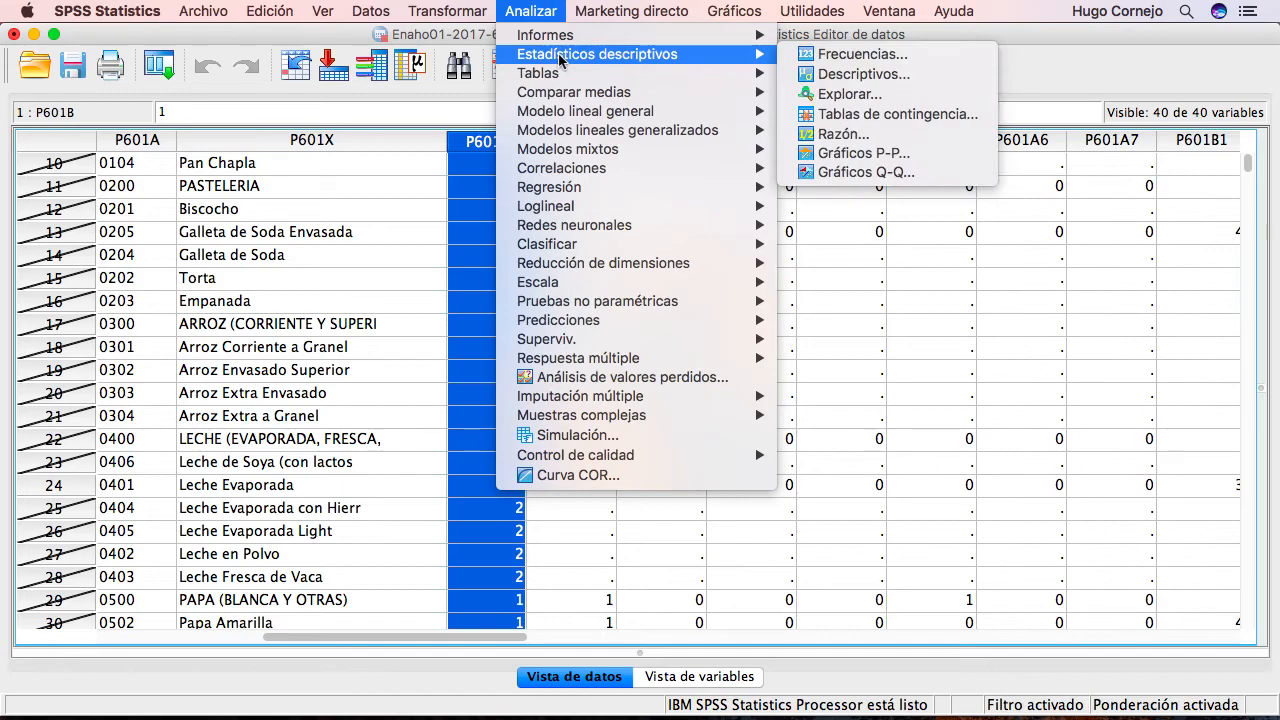
{"action": "left_click", "coordinate": [845, 56]}
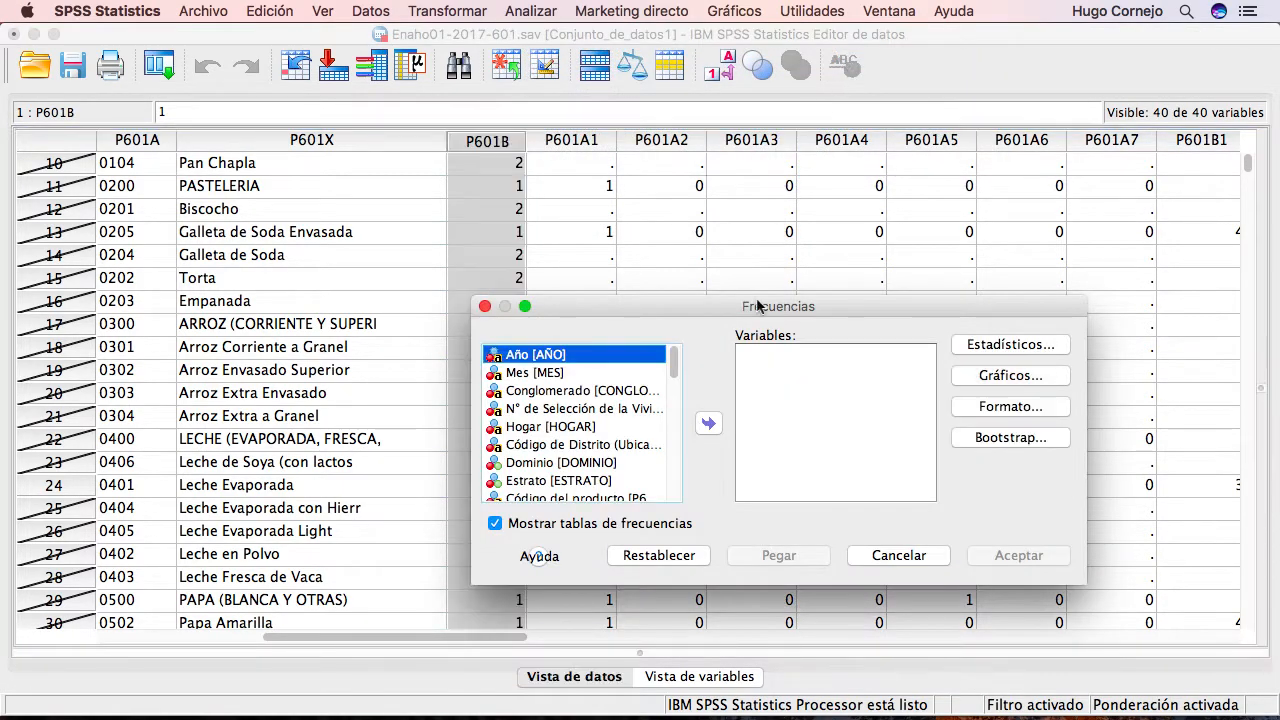
{"action": "left_click_drag", "start_coordinate": [745, 309], "coordinate": [856, 163]}
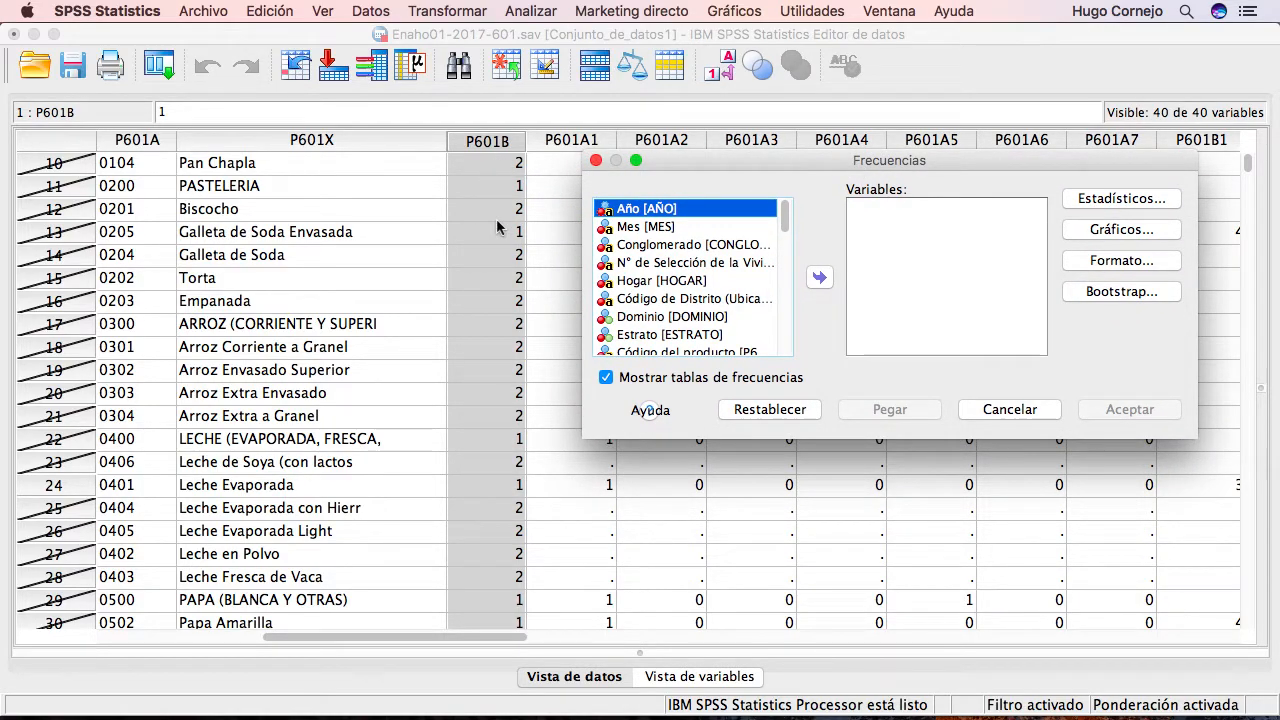
{"action": "left_click", "coordinate": [693, 316]}
{"action": "scroll", "coordinate": [693, 318], "scroll_direction": "down", "scroll_amount": 1}
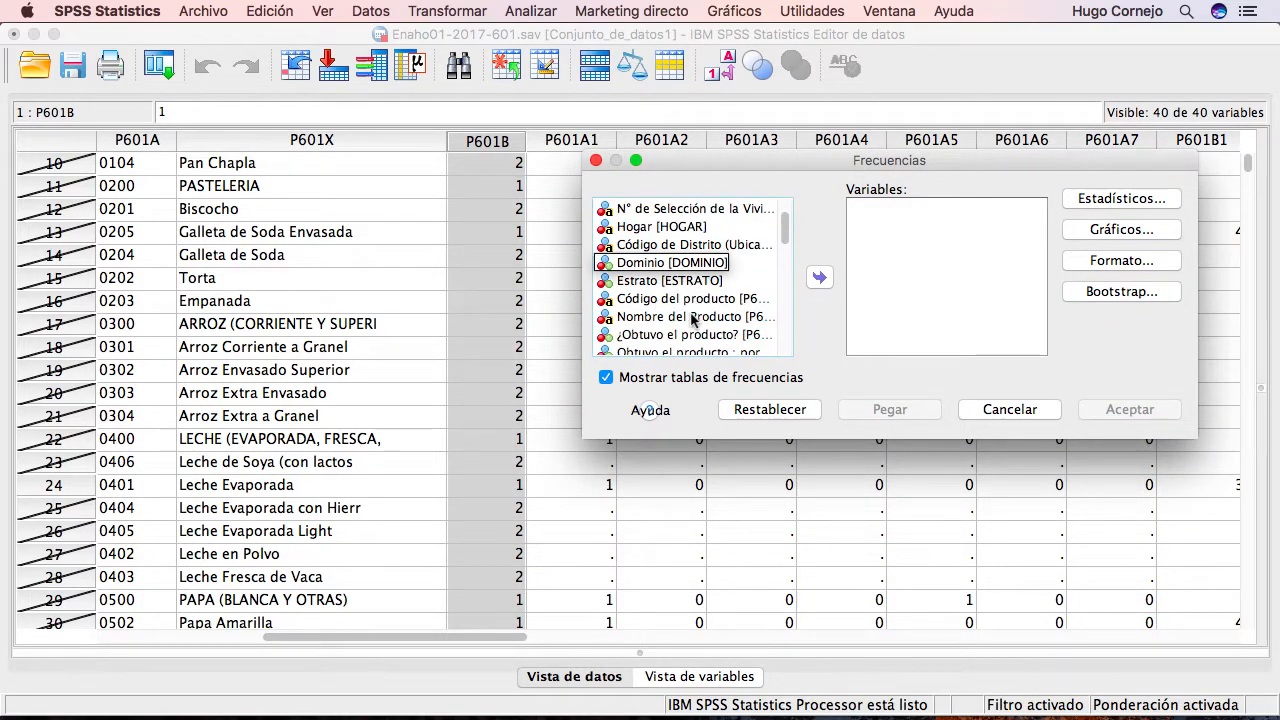
{"action": "left_click", "coordinate": [693, 318]}
{"action": "right_click", "coordinate": [693, 318]}
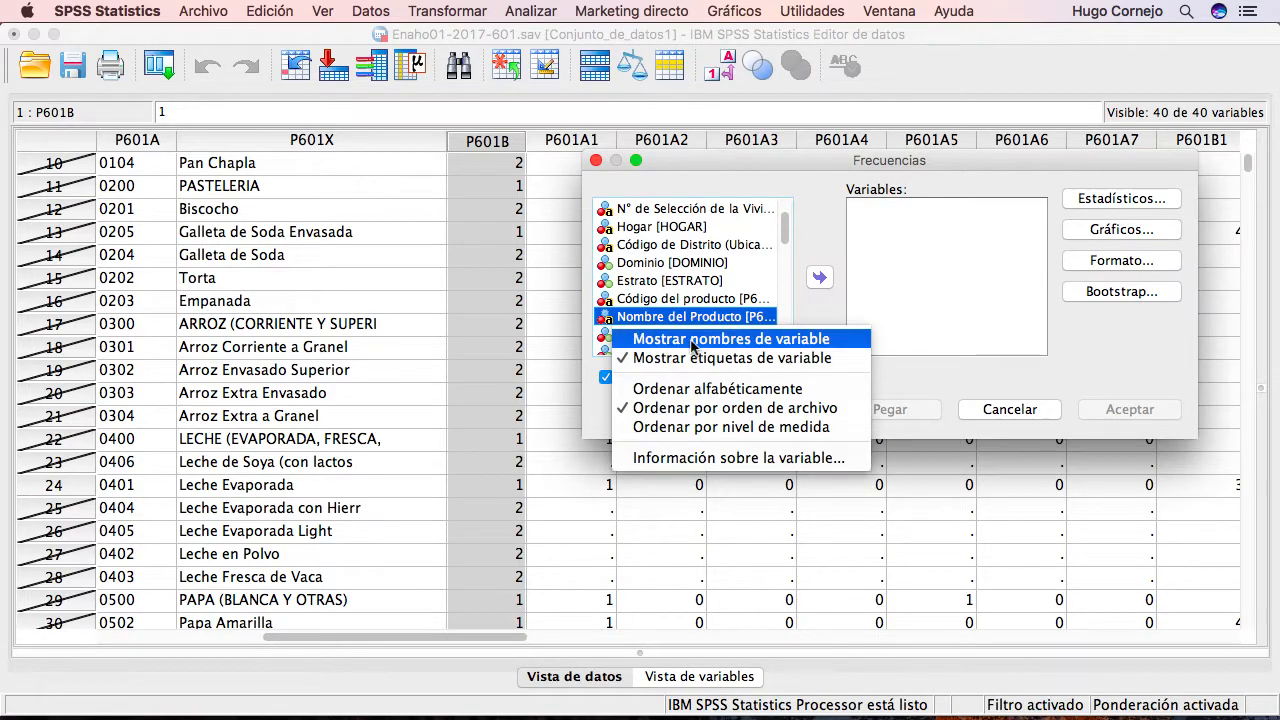
{"action": "left_click", "coordinate": [692, 340]}
- Add P601B to the analysis variables and run its frequency table
{"action": "left_click", "coordinate": [651, 336]}
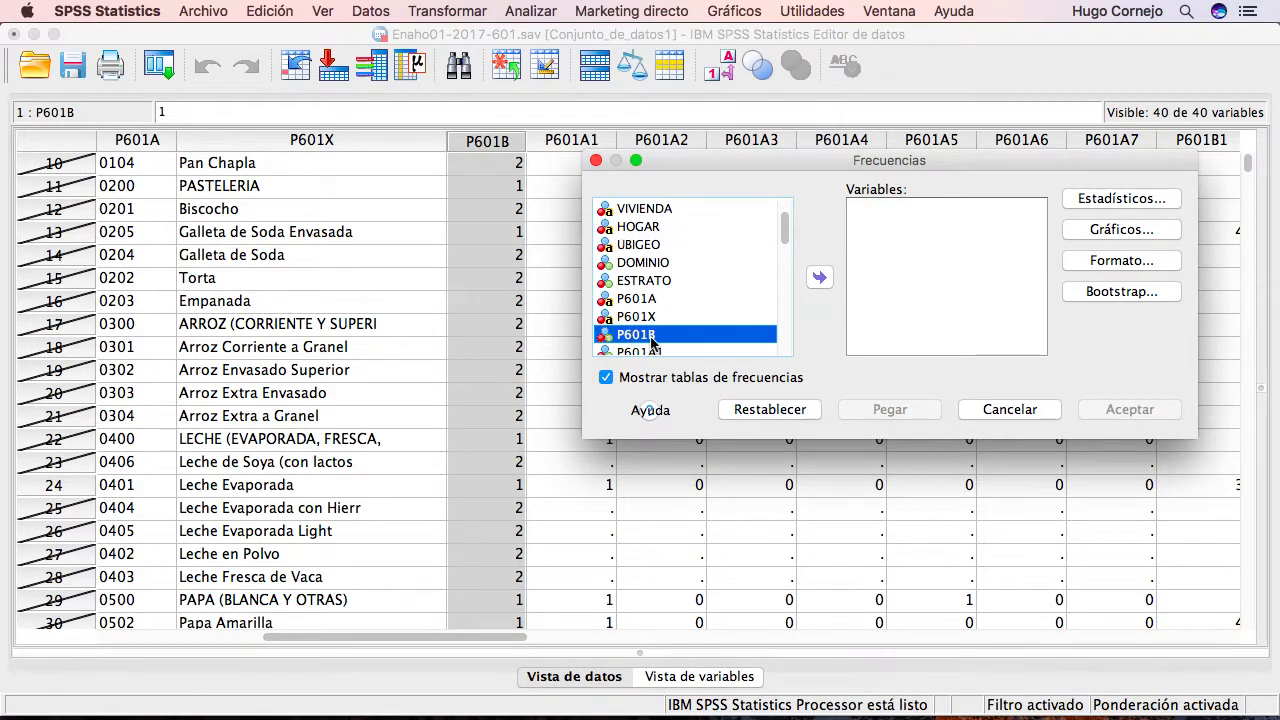
{"action": "left_click", "coordinate": [819, 280]}
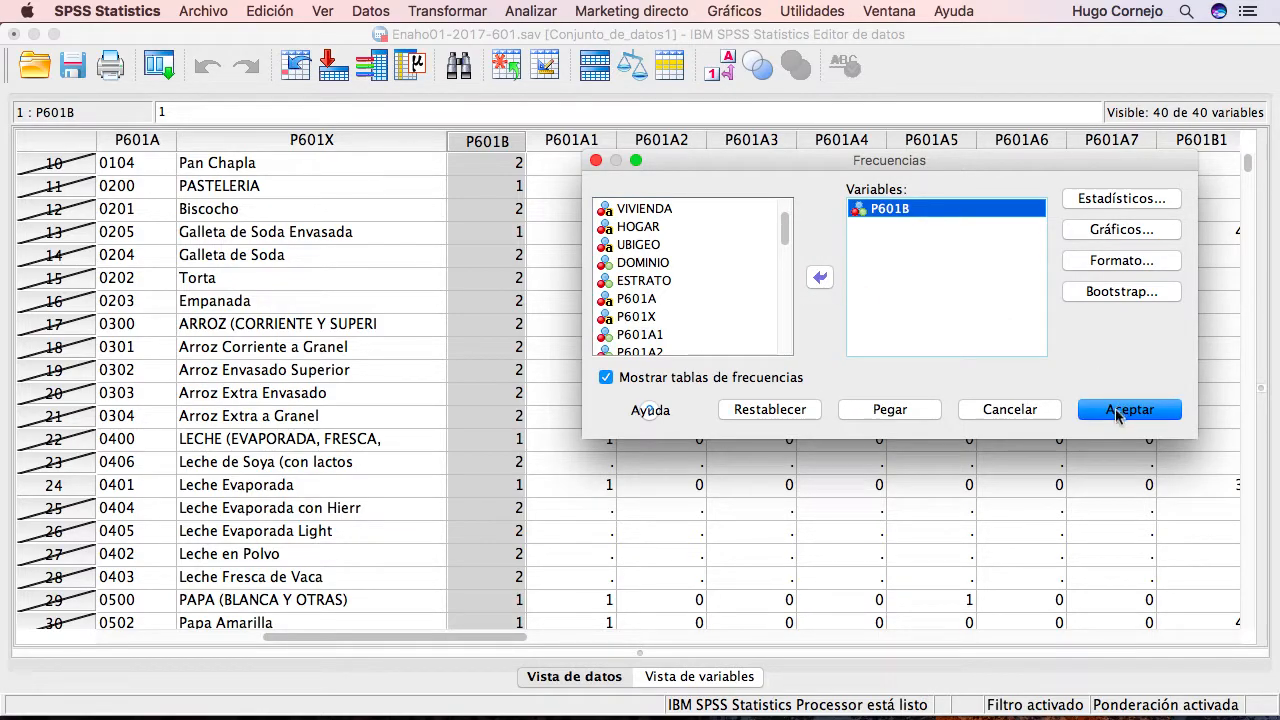
{"action": "left_click", "coordinate": [1117, 414]}
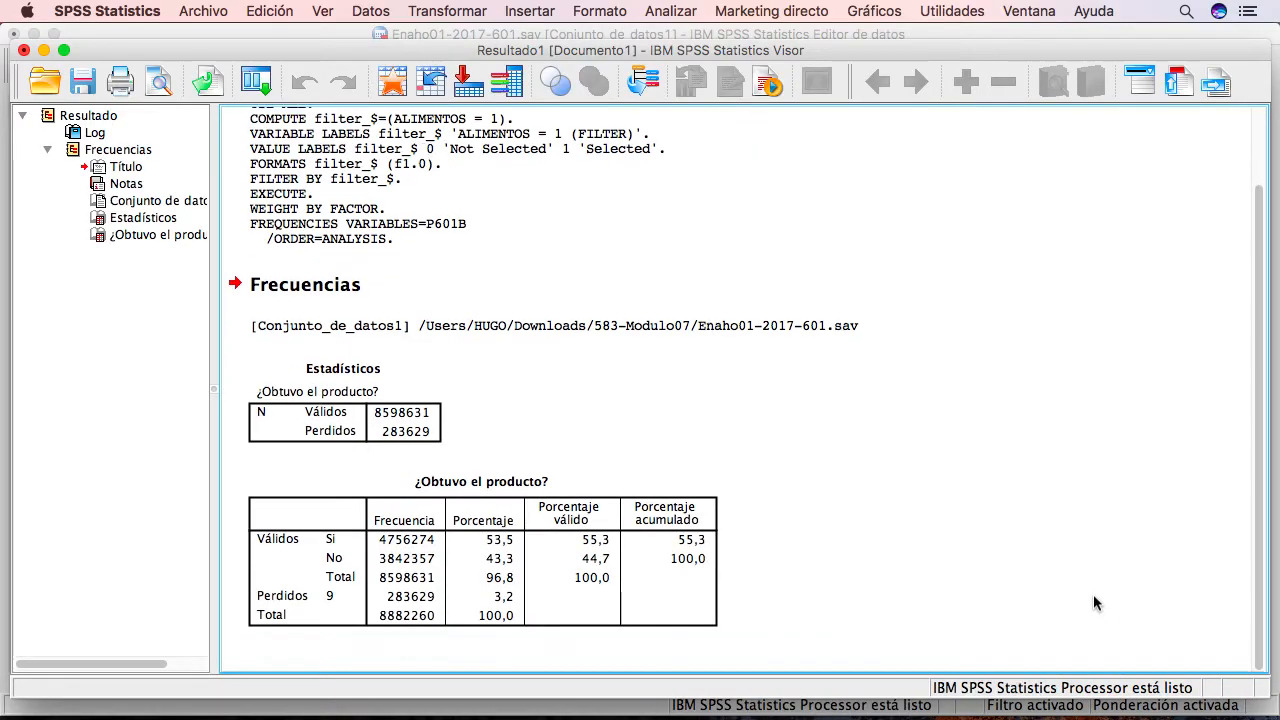
- Examine the percentages and valid percentages of yes and no answers in the ¿Obtuvo el producto? frequency table
{"action": "left_click", "coordinate": [578, 562]}
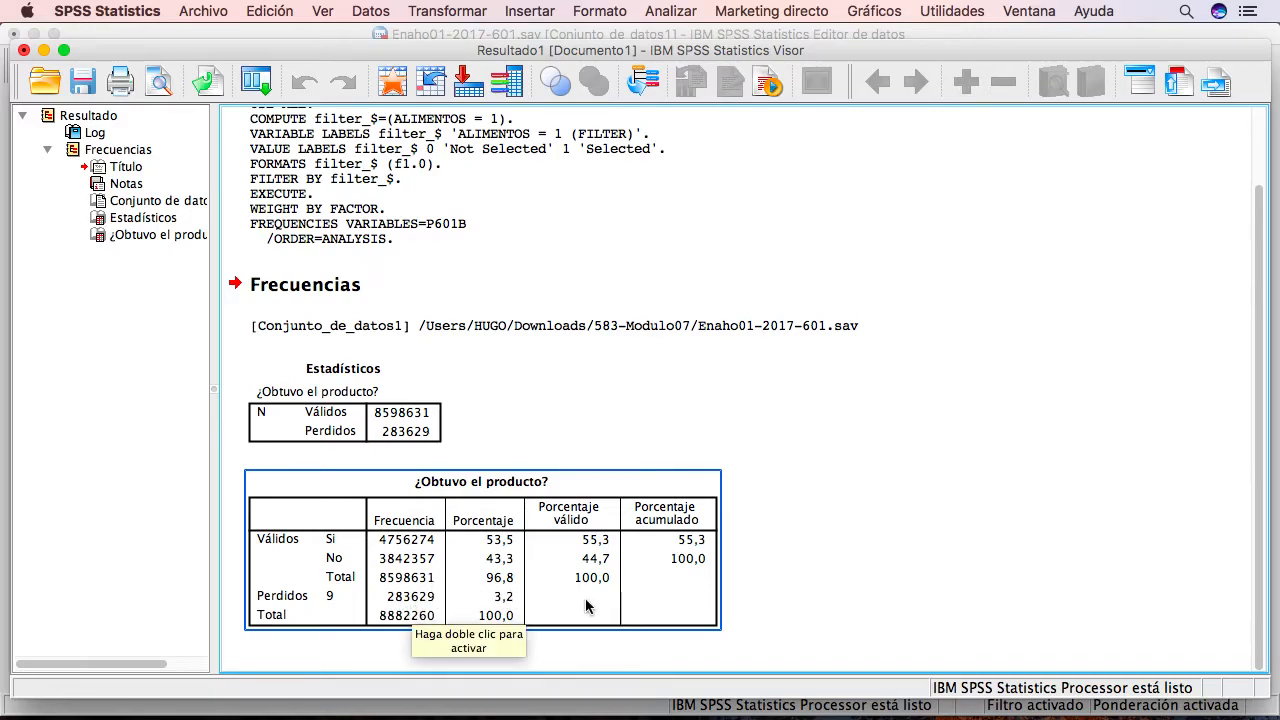
{"action": "left_click", "coordinate": [831, 577]}
{"action": "left_click", "coordinate": [684, 577]}
{"action": "left_click", "coordinate": [752, 560]}
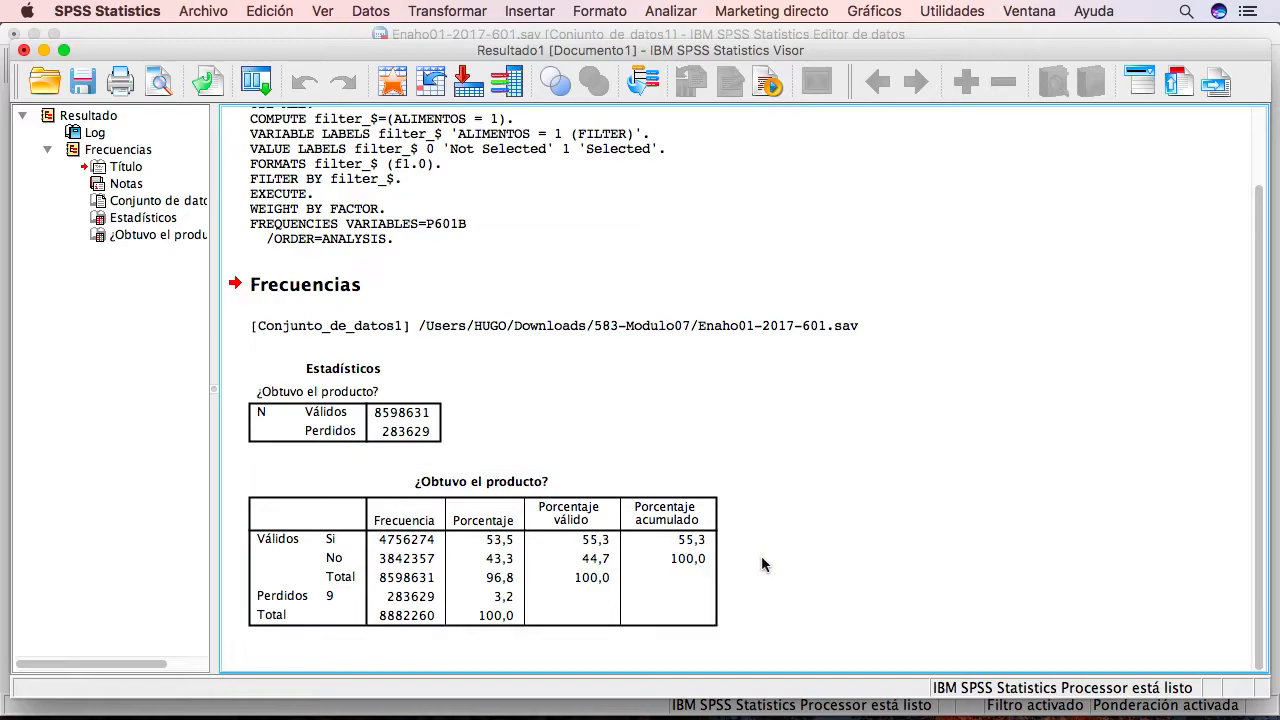
{"action": "left_click", "coordinate": [690, 546]}
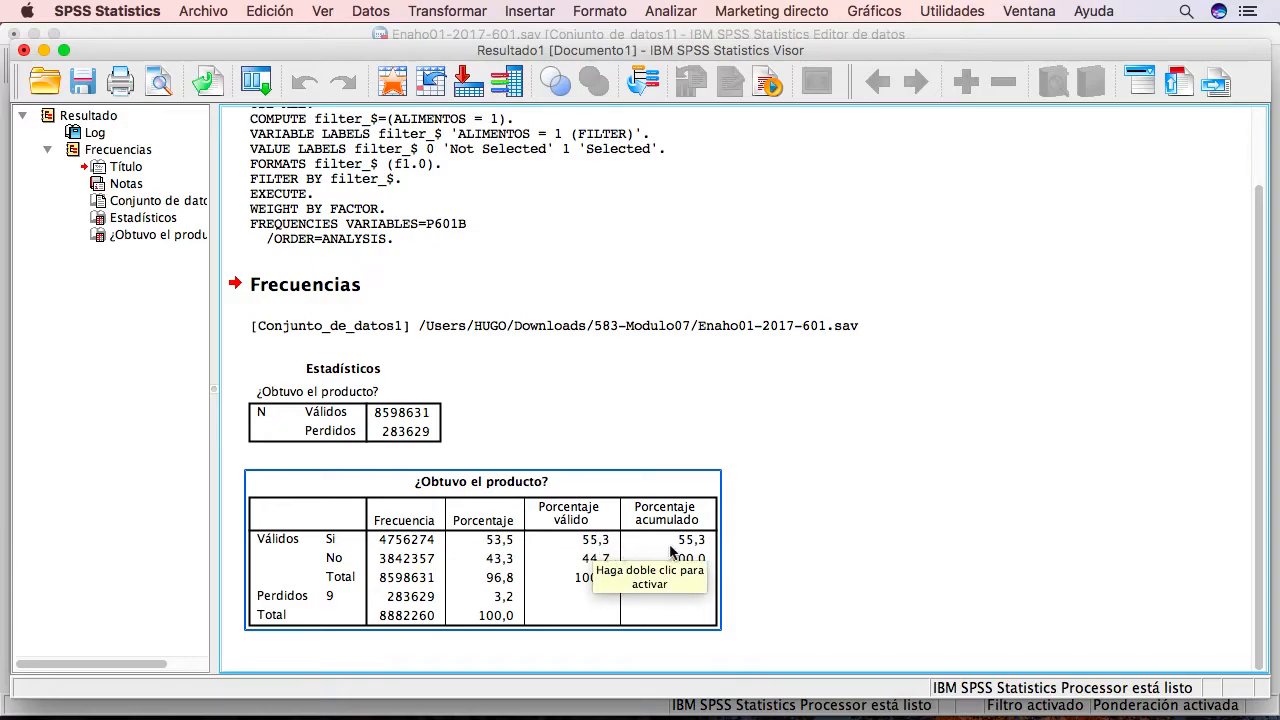
{"action": "left_click", "coordinate": [742, 556]}
{"action": "left_click", "coordinate": [657, 551]}
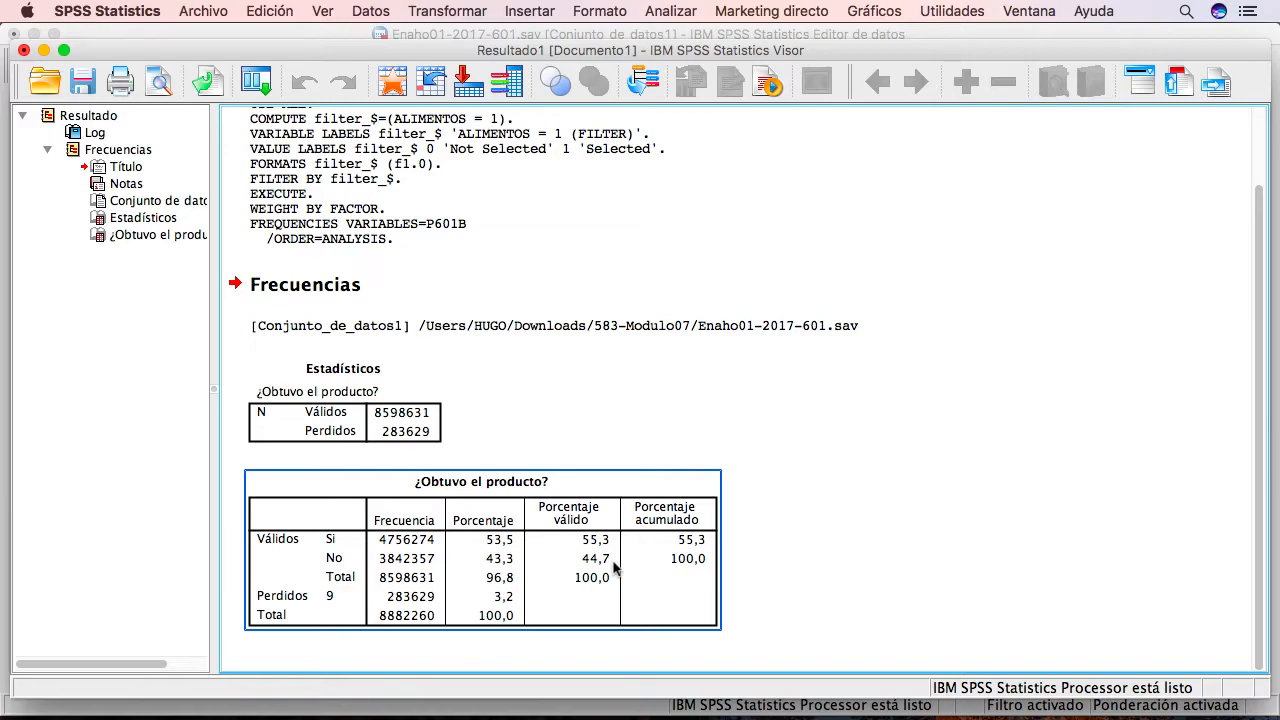
- Switch to the CED-01-601 2017 questionnaire in Acrobat Reader and review the headings of questions 601 to 601-D
{"action": "key", "text": "super+Tab"}
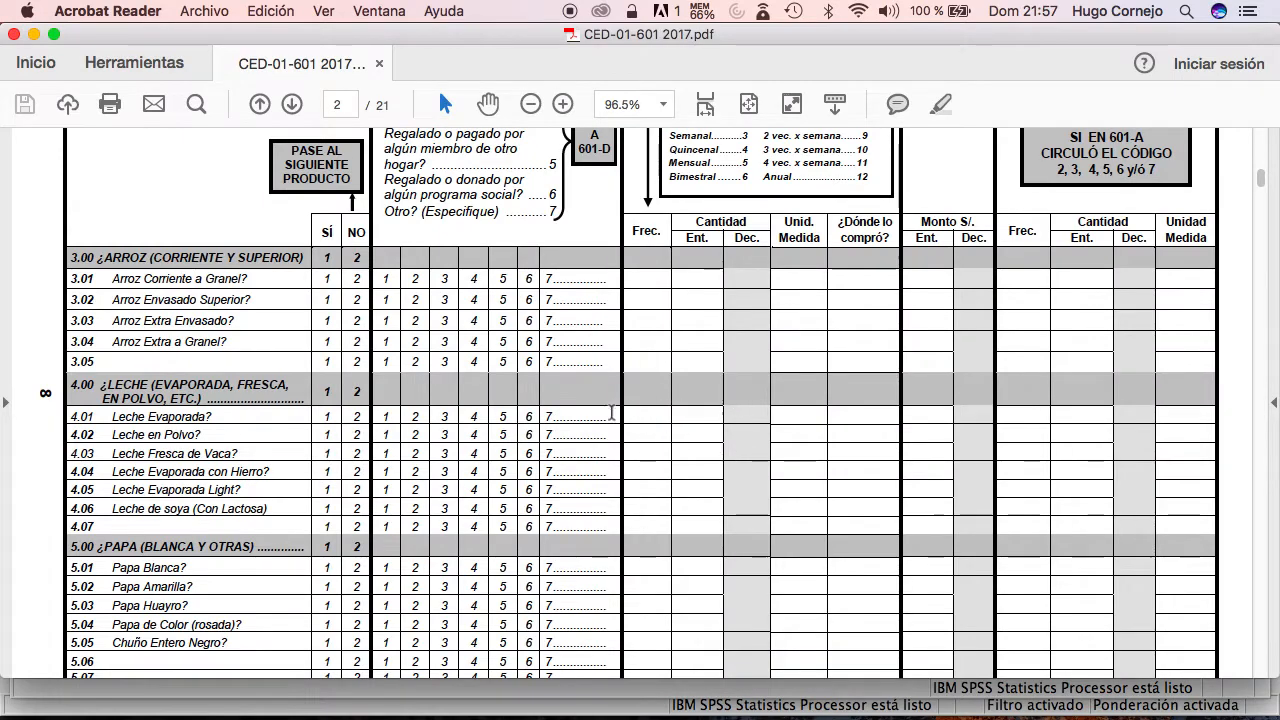
{"action": "scroll", "coordinate": [607, 330], "scroll_direction": "up", "scroll_amount": 3}
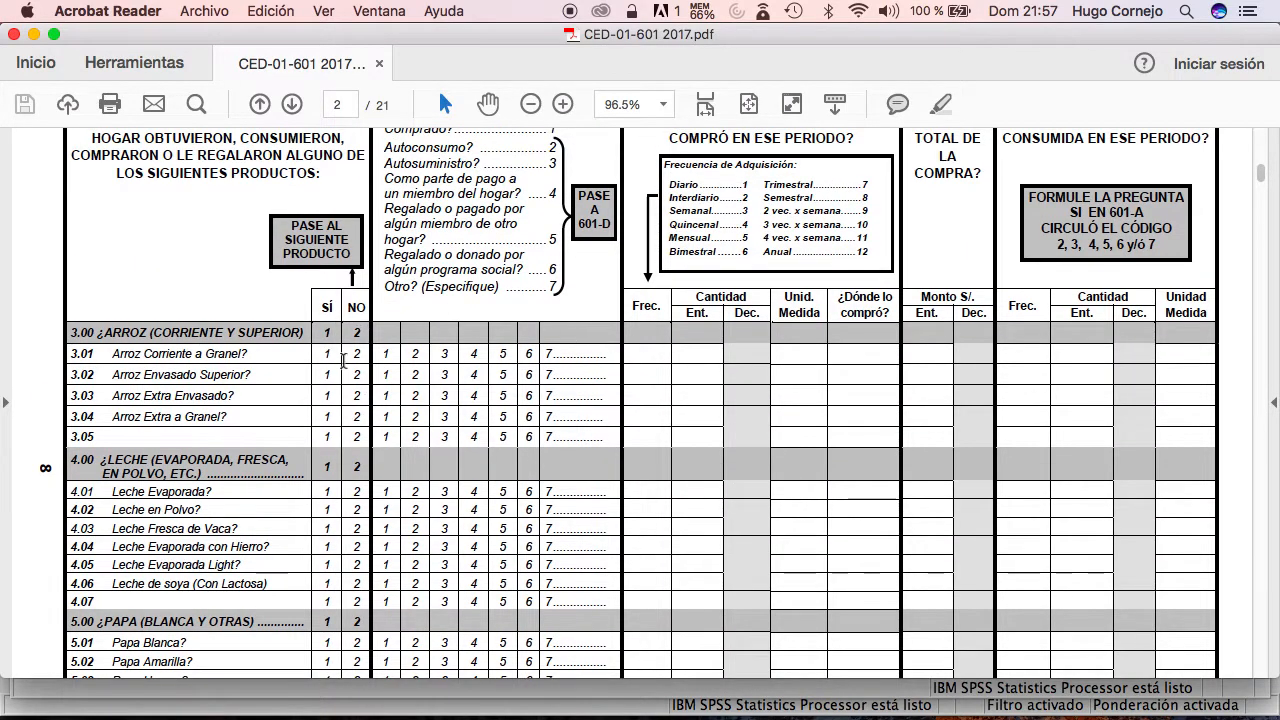
{"action": "scroll", "coordinate": [331, 345], "scroll_direction": "up", "scroll_amount": 3}
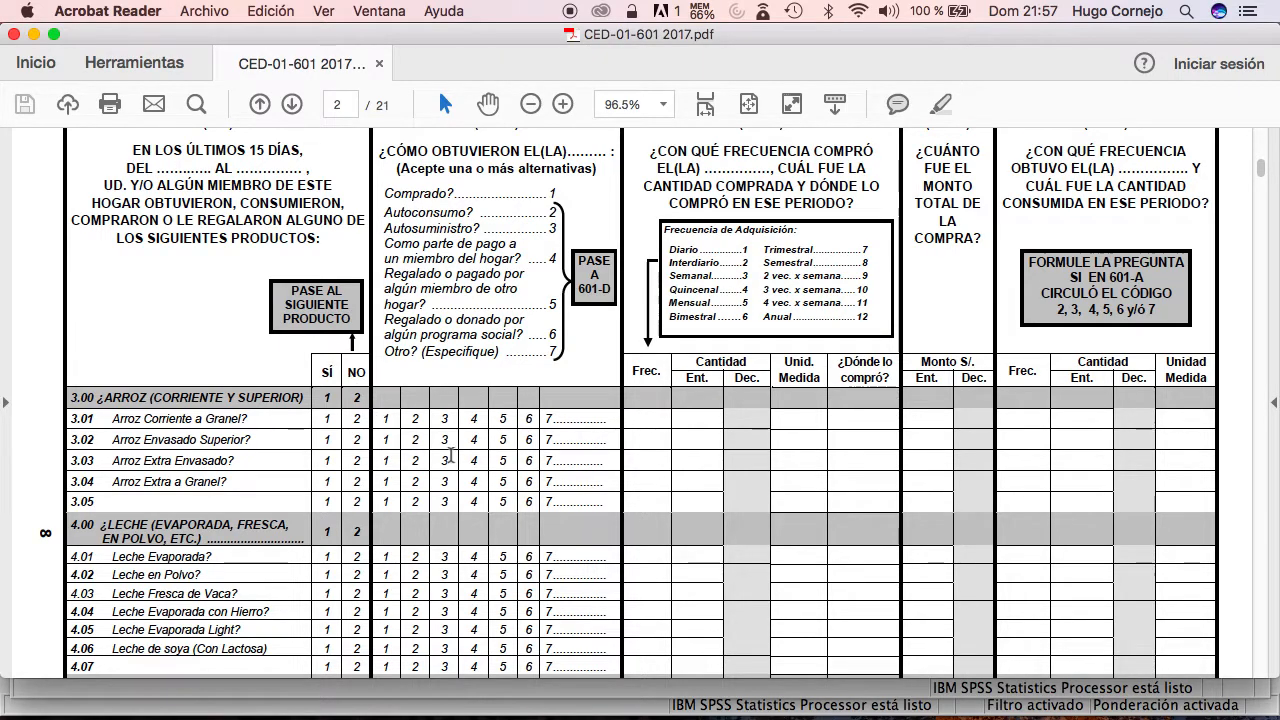
{"action": "scroll", "coordinate": [547, 244], "scroll_direction": "up", "scroll_amount": 2}
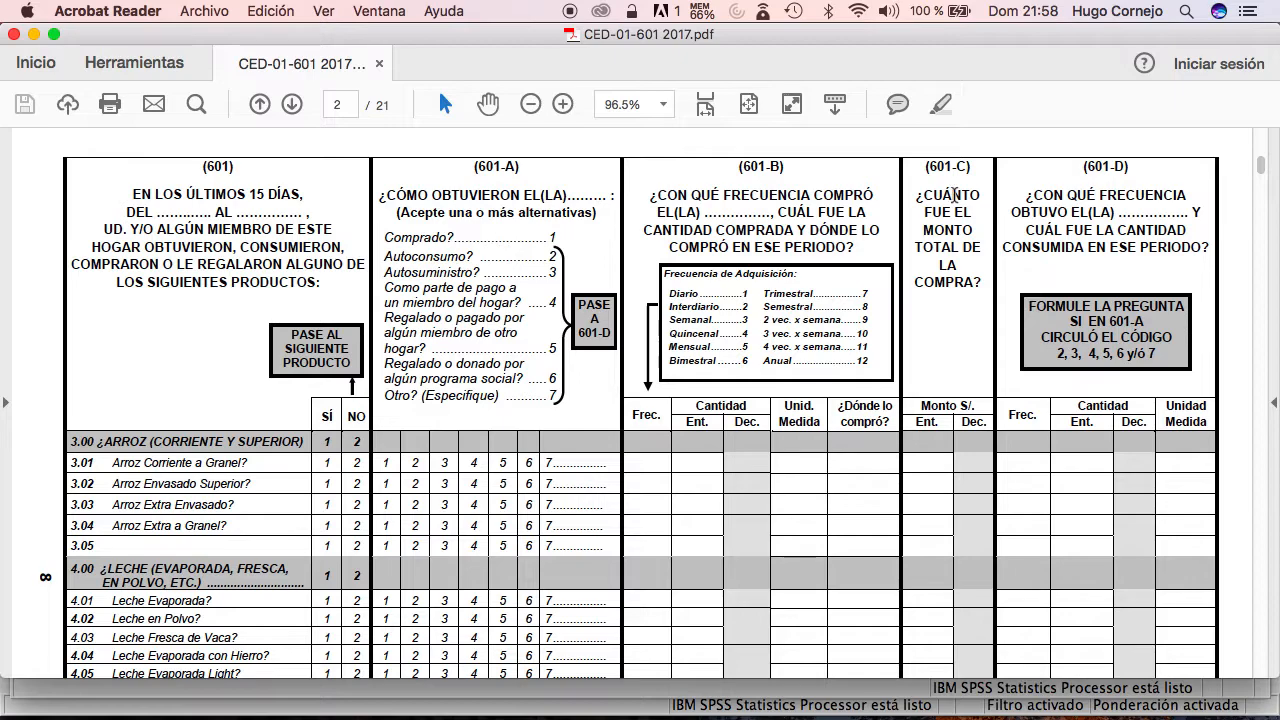
- Switch back to SPSS, go to the data and select the P601C column
{"action": "key", "text": "super+Tab"}
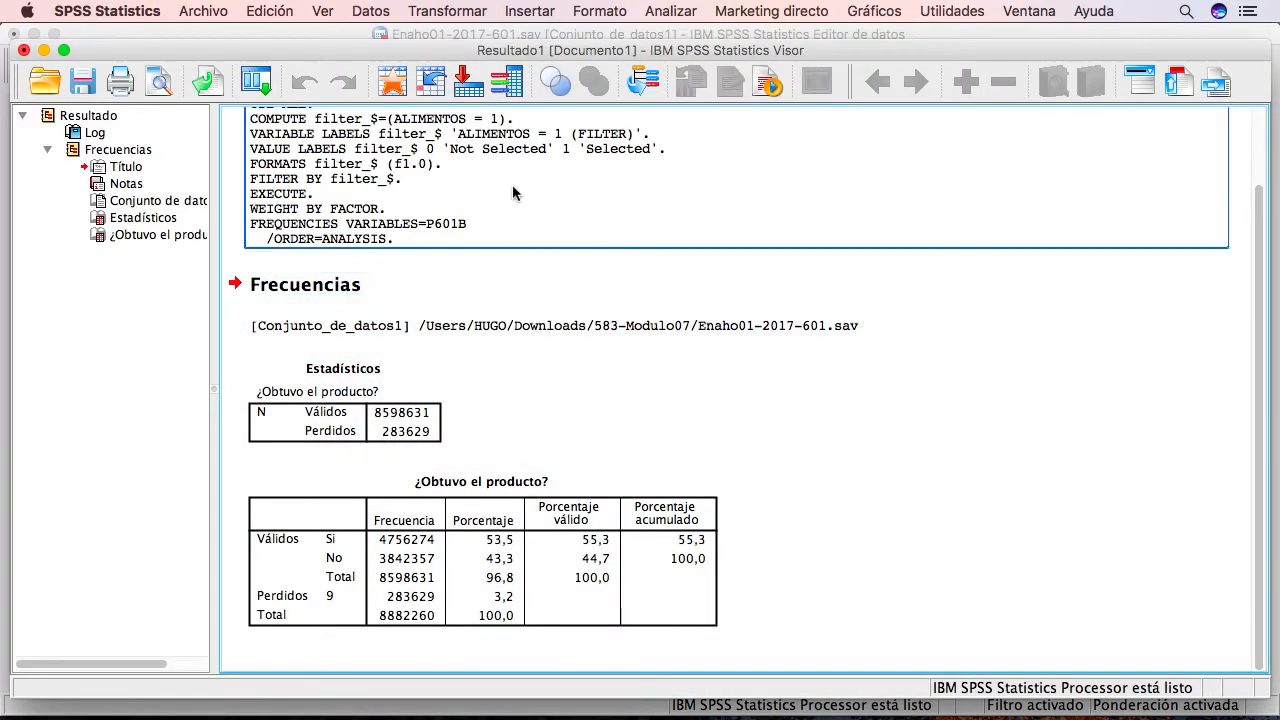
{"action": "left_click", "coordinate": [394, 84]}
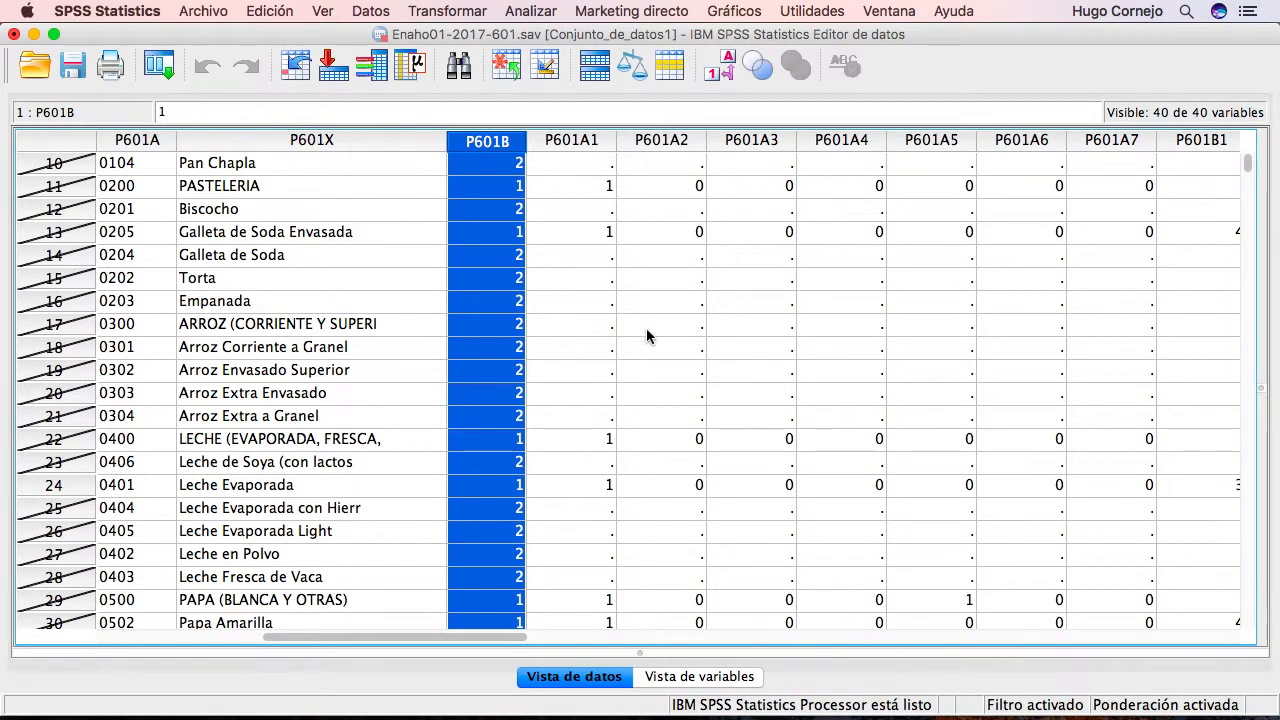
{"action": "scroll", "coordinate": [646, 336], "scroll_direction": "right", "scroll_amount": 10}
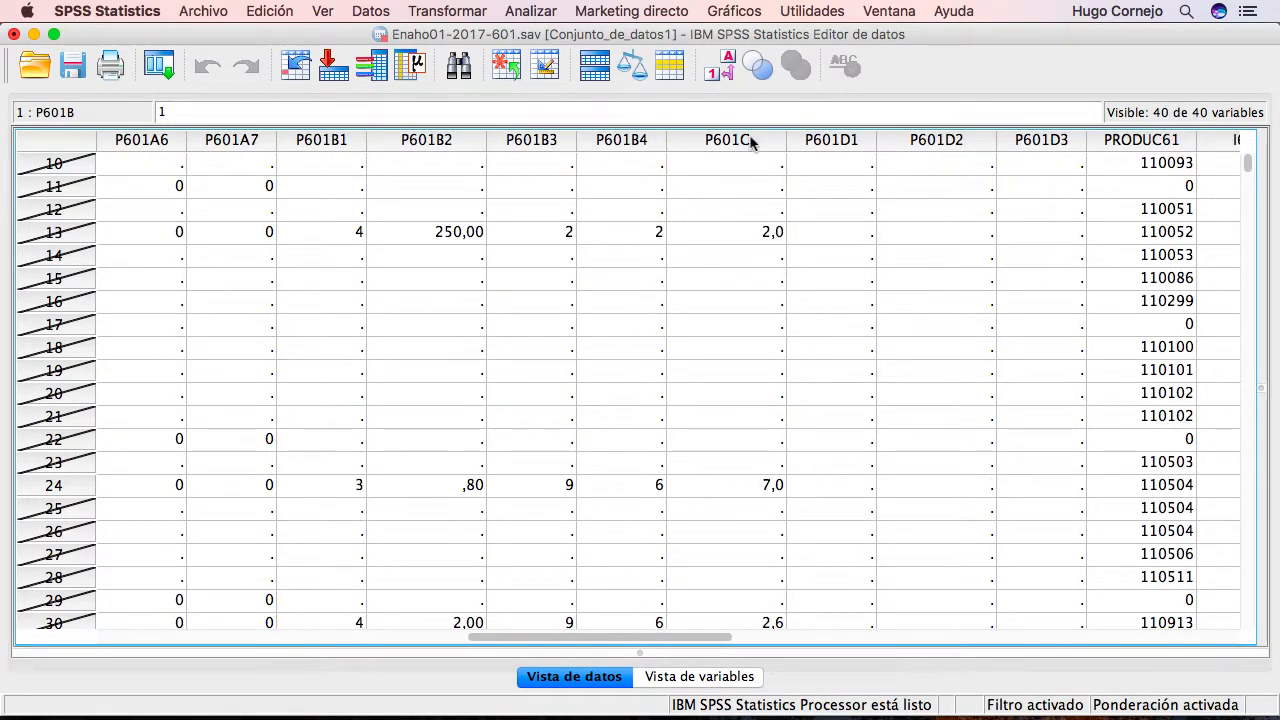
{"action": "left_click", "coordinate": [744, 150]}
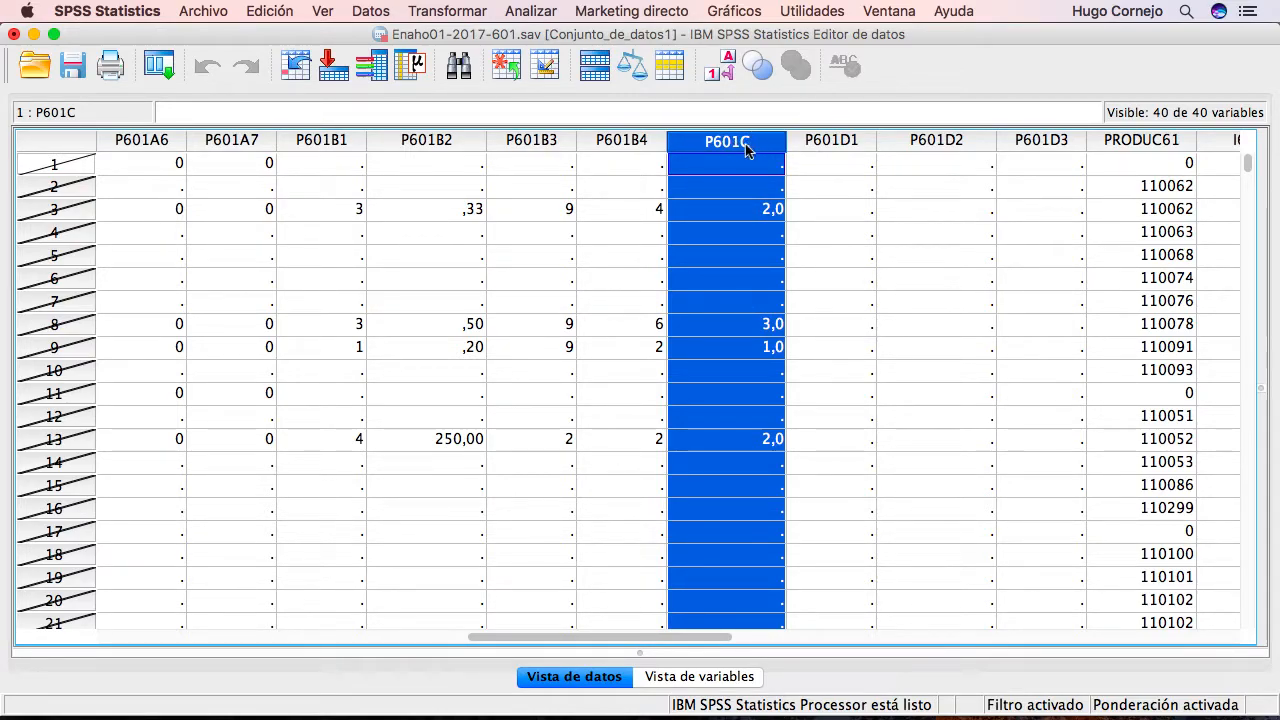
- Compare the P601C amounts in the data with the purchase and consumption questions in the Acrobat Reader questionnaire, ending in SPSS
{"action": "key", "text": "super+Tab"}
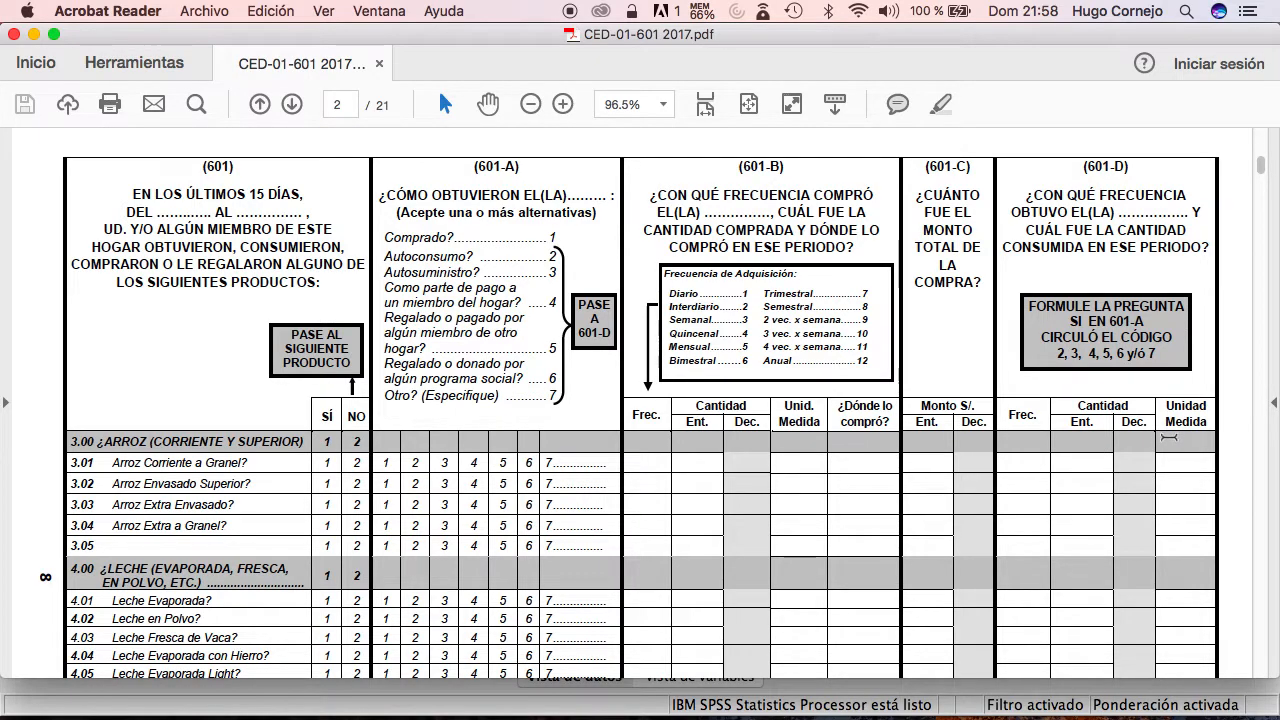
{"action": "key", "text": "super+Tab"}
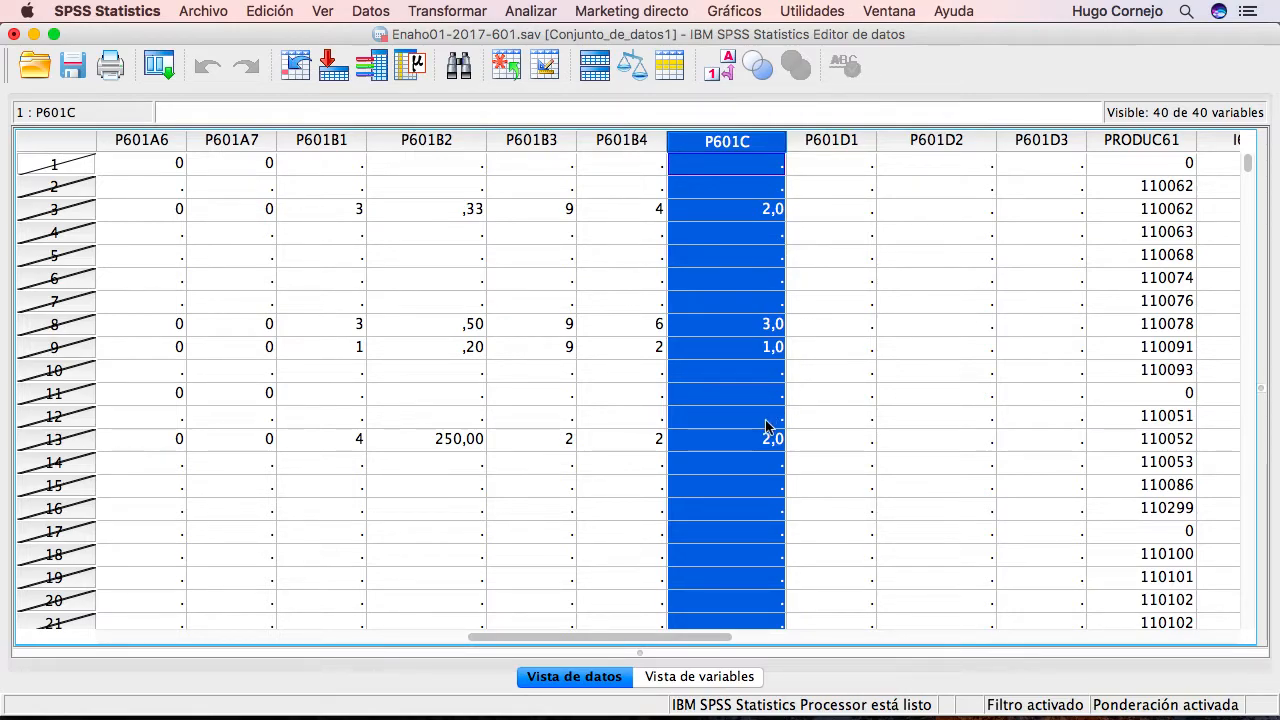
{"action": "scroll", "coordinate": [766, 428], "scroll_direction": "down", "scroll_amount": 4}
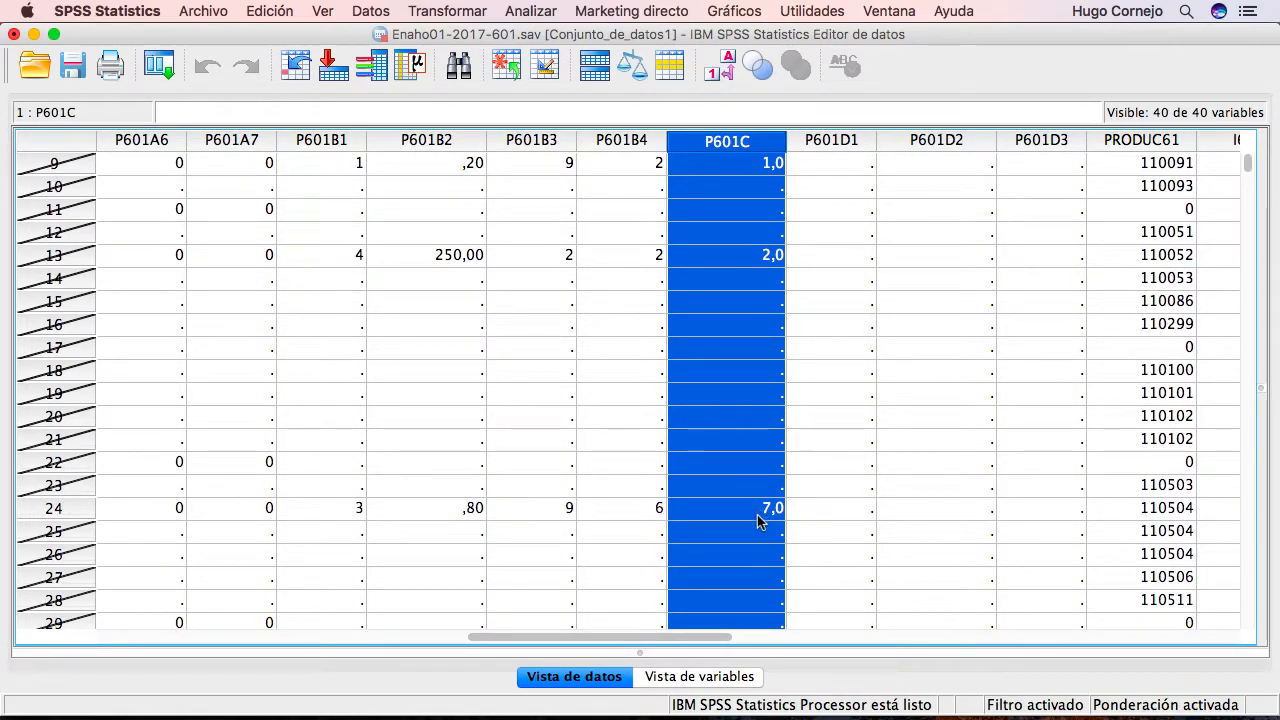
{"action": "key", "text": "super+Tab"}
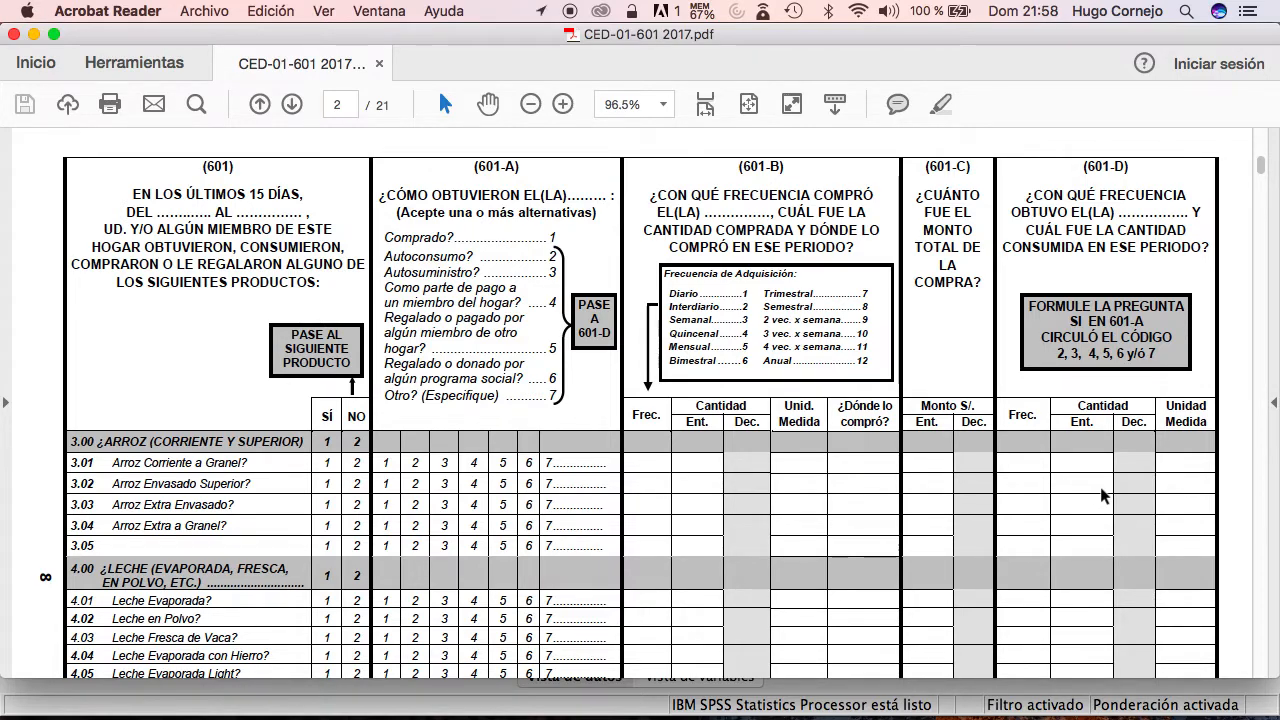
{"action": "key", "text": "super+Tab"}
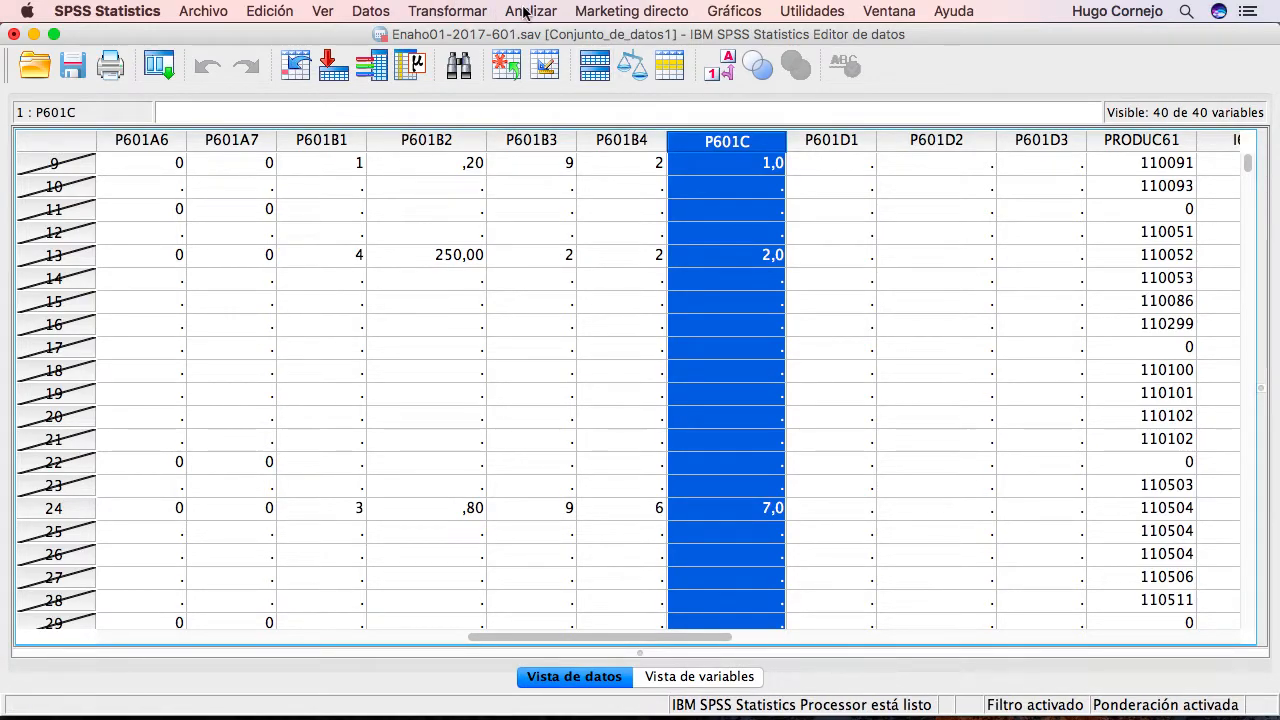
- Start a Descriptives analysis and show variable names instead of labels in its variable list
{"action": "left_click", "coordinate": [524, 12]}
{"action": "mouse_move", "coordinate": [579, 63]}
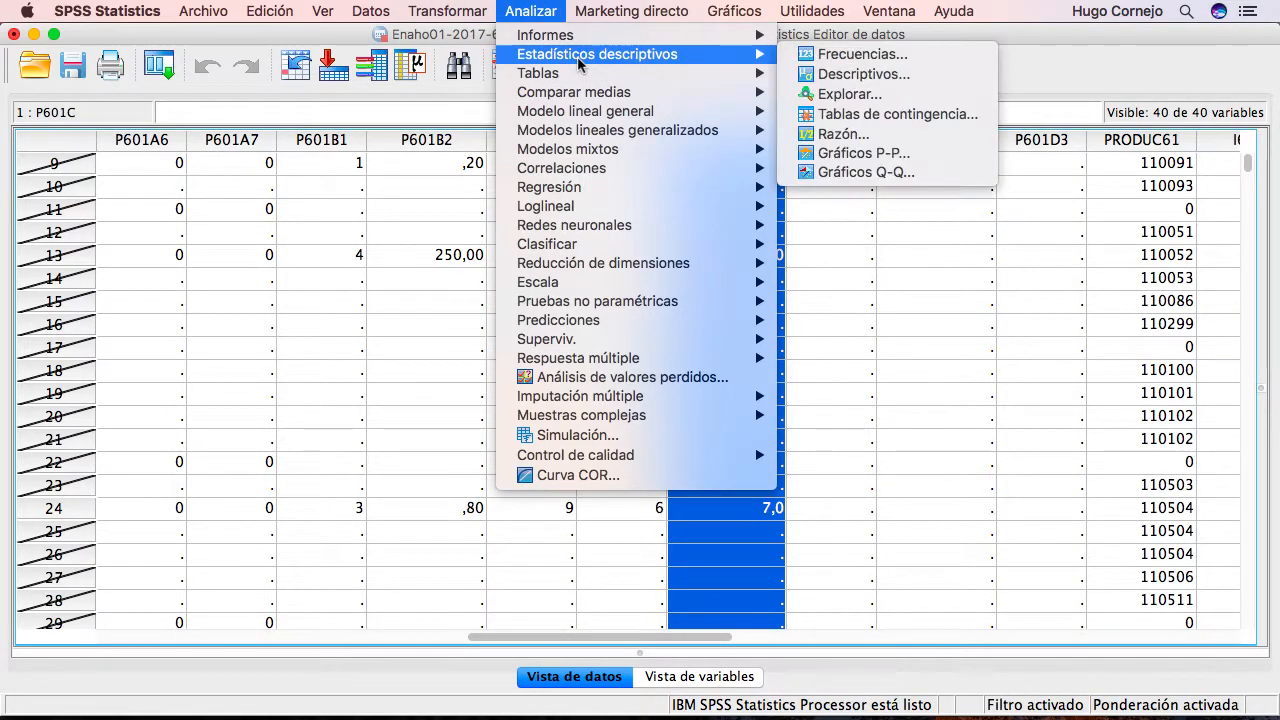
{"action": "left_click", "coordinate": [860, 82]}
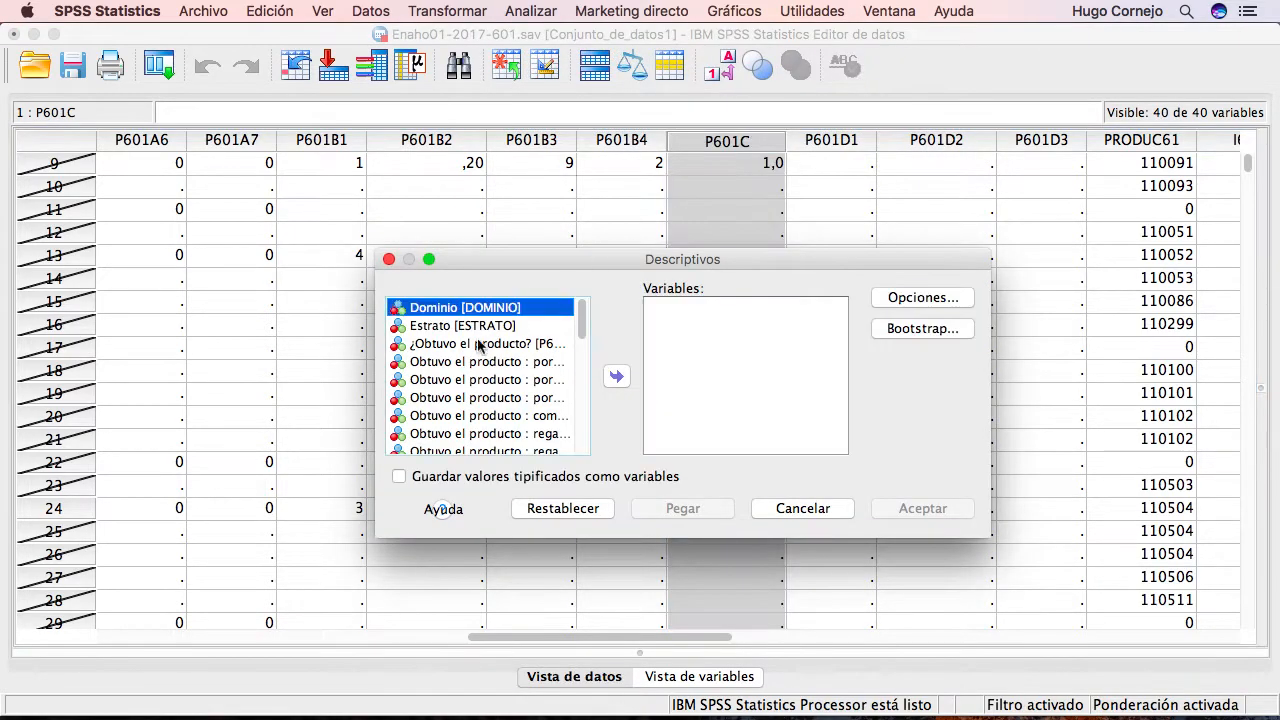
{"action": "right_click", "coordinate": [455, 408]}
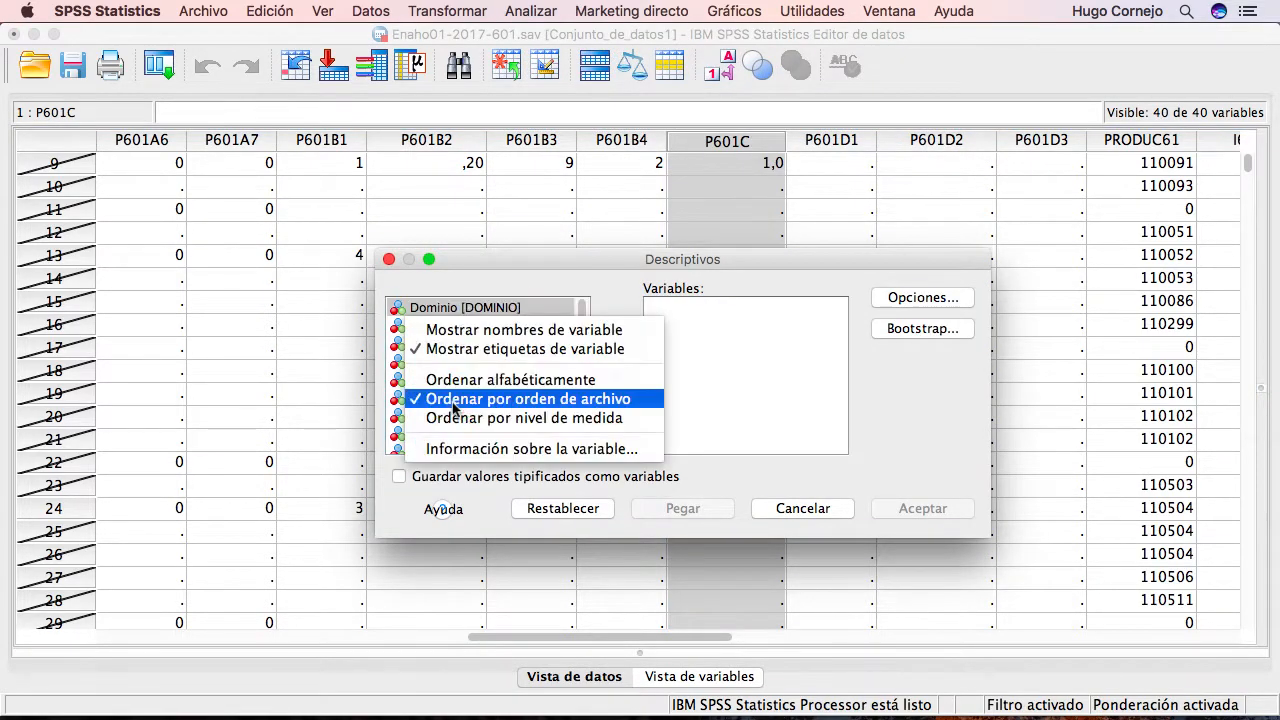
{"action": "left_click", "coordinate": [482, 331]}
- Add P601C to the analysis variables, run its descriptive statistics and select the resulting table
{"action": "scroll", "coordinate": [448, 404], "scroll_direction": "down", "scroll_amount": 6}
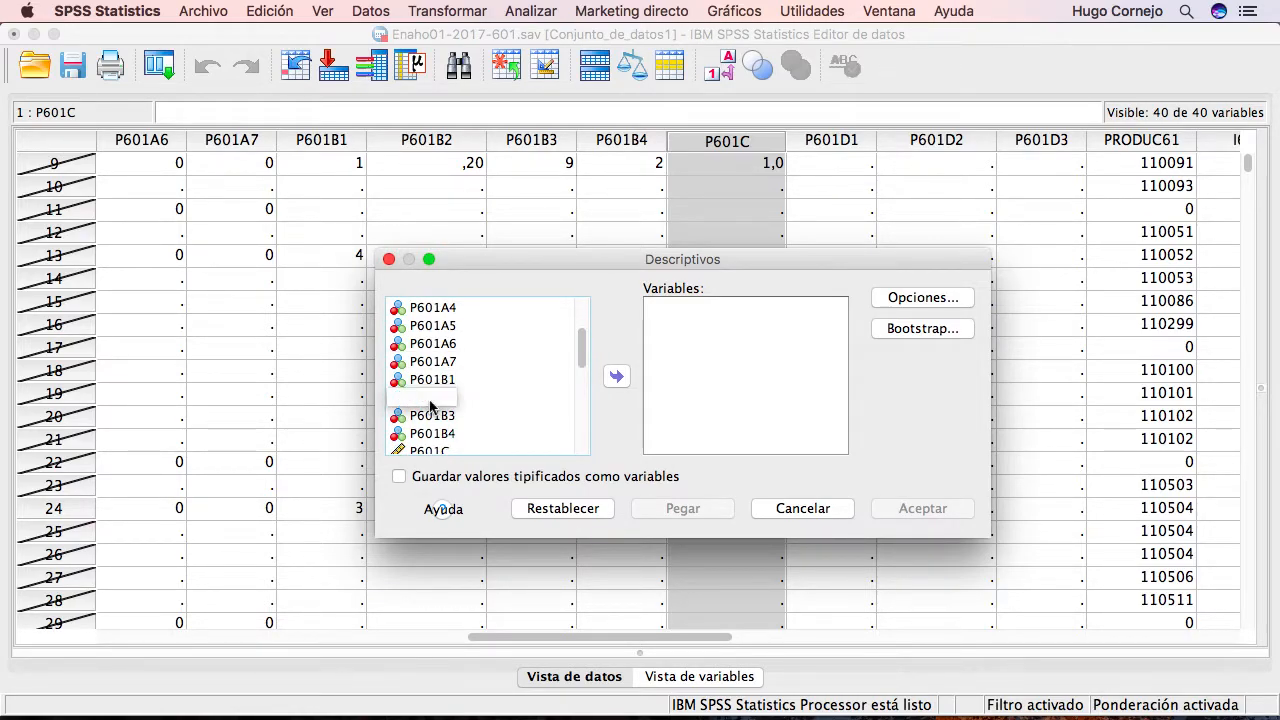
{"action": "scroll", "coordinate": [433, 435], "scroll_direction": "down", "scroll_amount": 2}
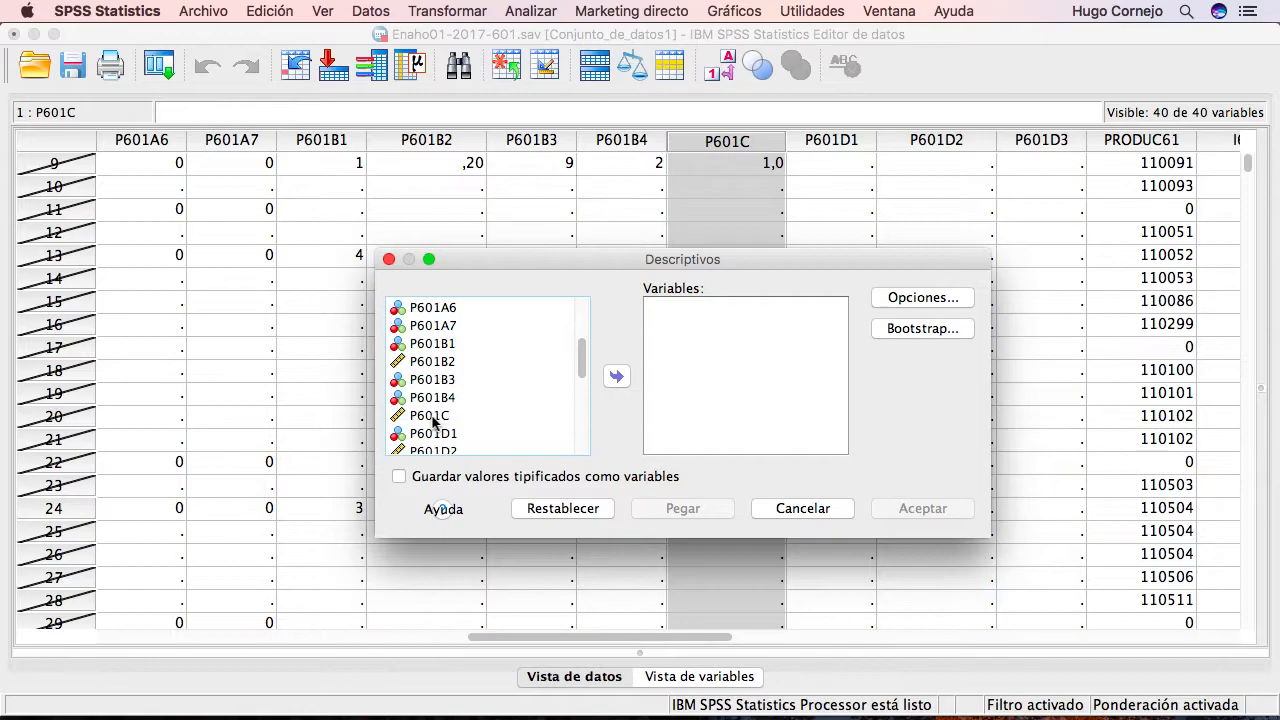
{"action": "left_click", "coordinate": [436, 416]}
{"action": "left_click", "coordinate": [616, 377]}
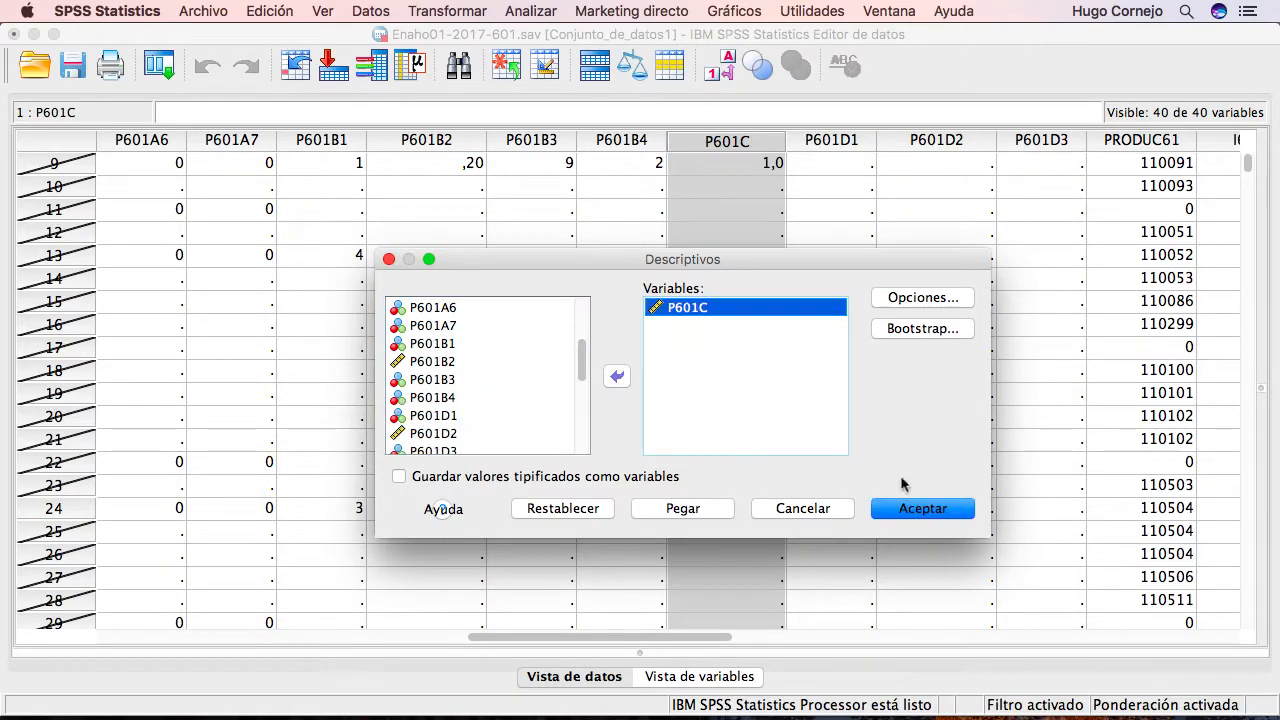
{"action": "left_click", "coordinate": [946, 512]}
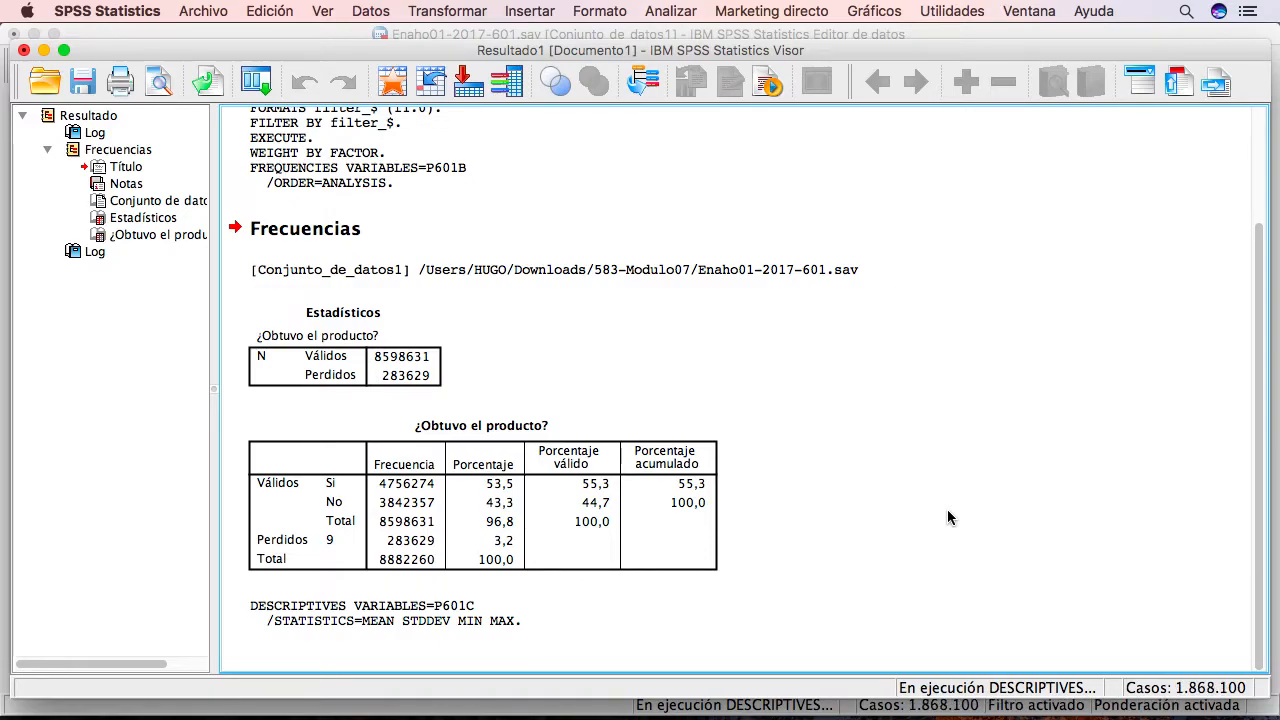
{"action": "left_click", "coordinate": [746, 575]}
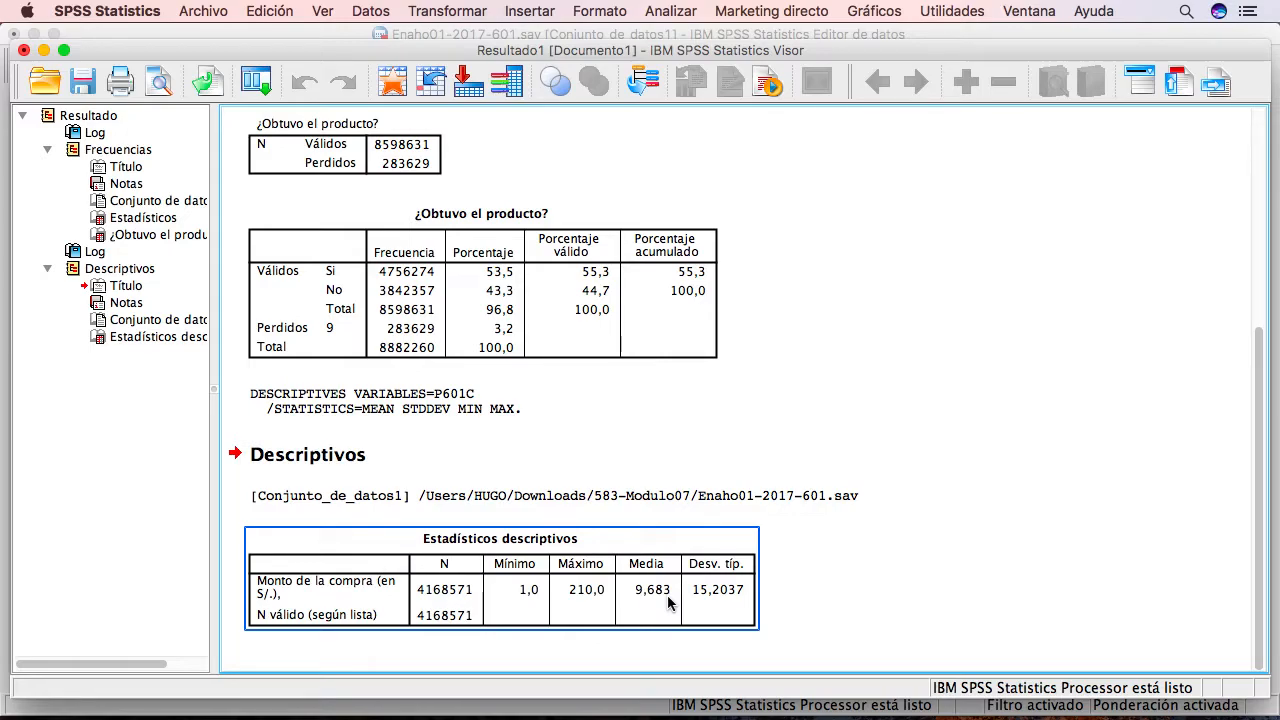
- Return to the data, select the DOMINIO column and display value labels instead of codes
{"action": "key", "text": "super+Tab"}
{"action": "key", "text": "super+Tab"}
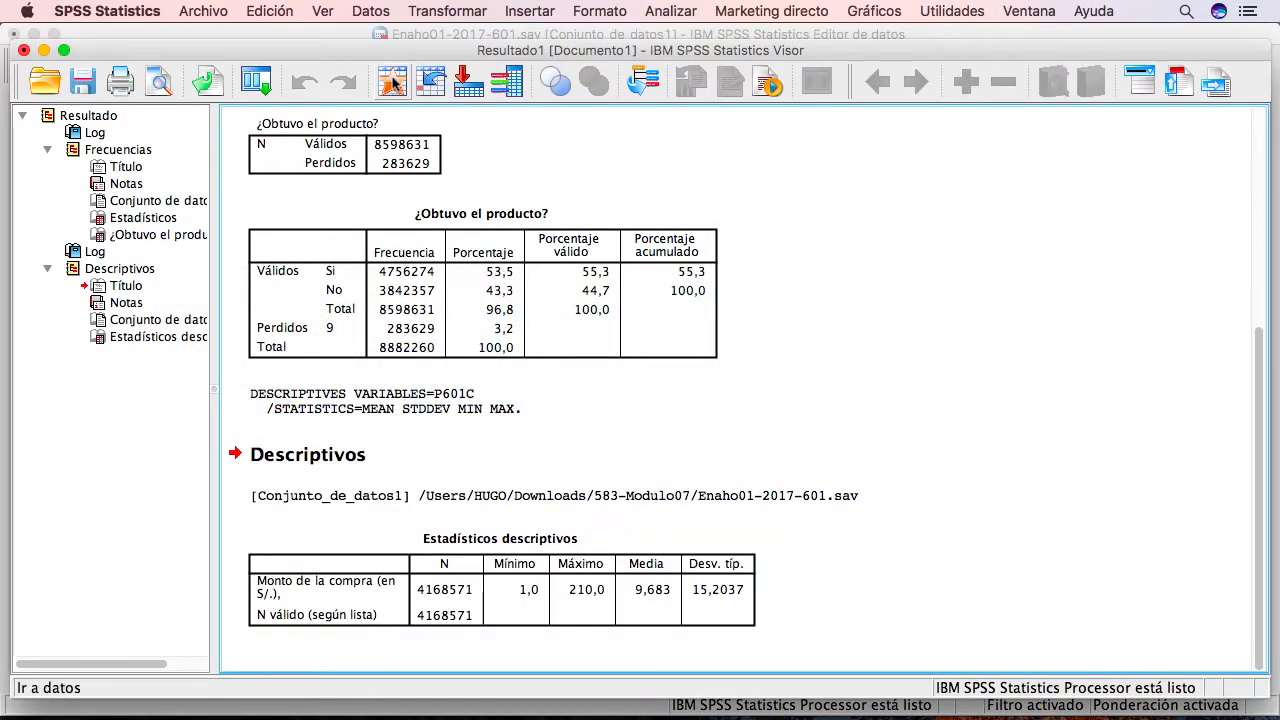
{"action": "left_click", "coordinate": [393, 78]}
{"action": "scroll", "coordinate": [430, 278], "scroll_direction": "left", "scroll_amount": 10}
{"action": "scroll", "coordinate": [432, 280], "scroll_direction": "up", "scroll_amount": 1}
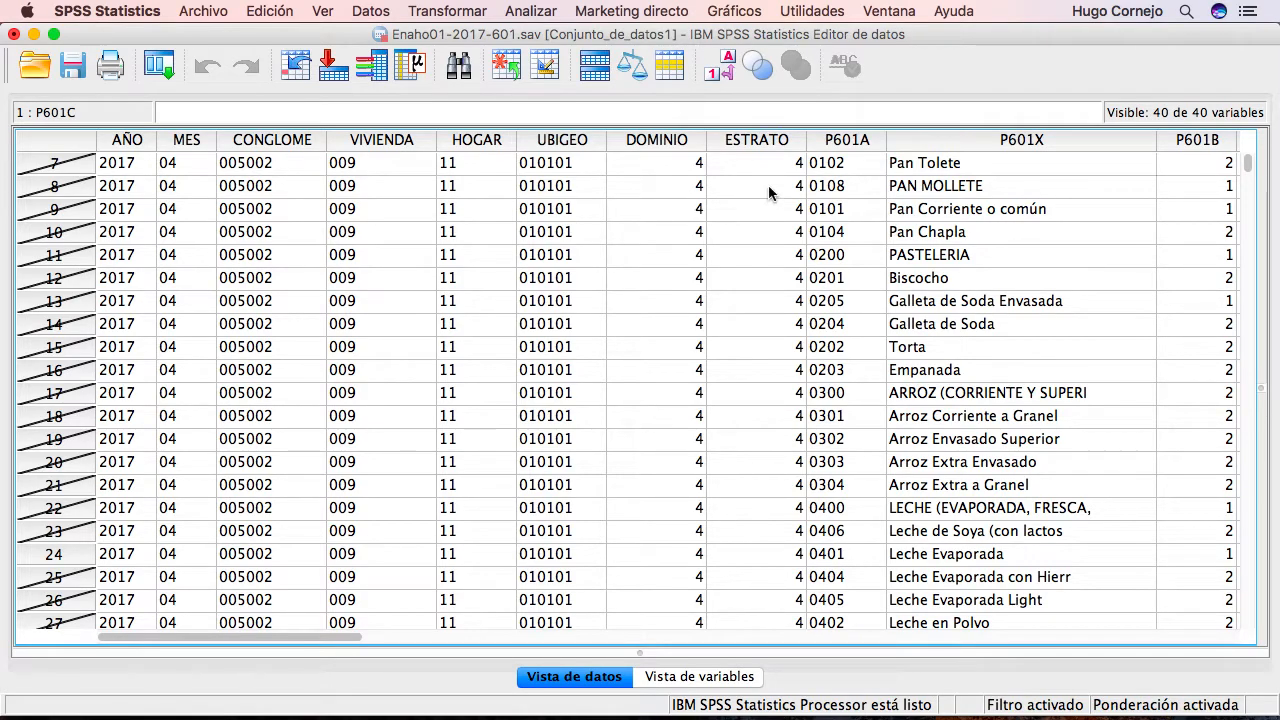
{"action": "left_click", "coordinate": [667, 142]}
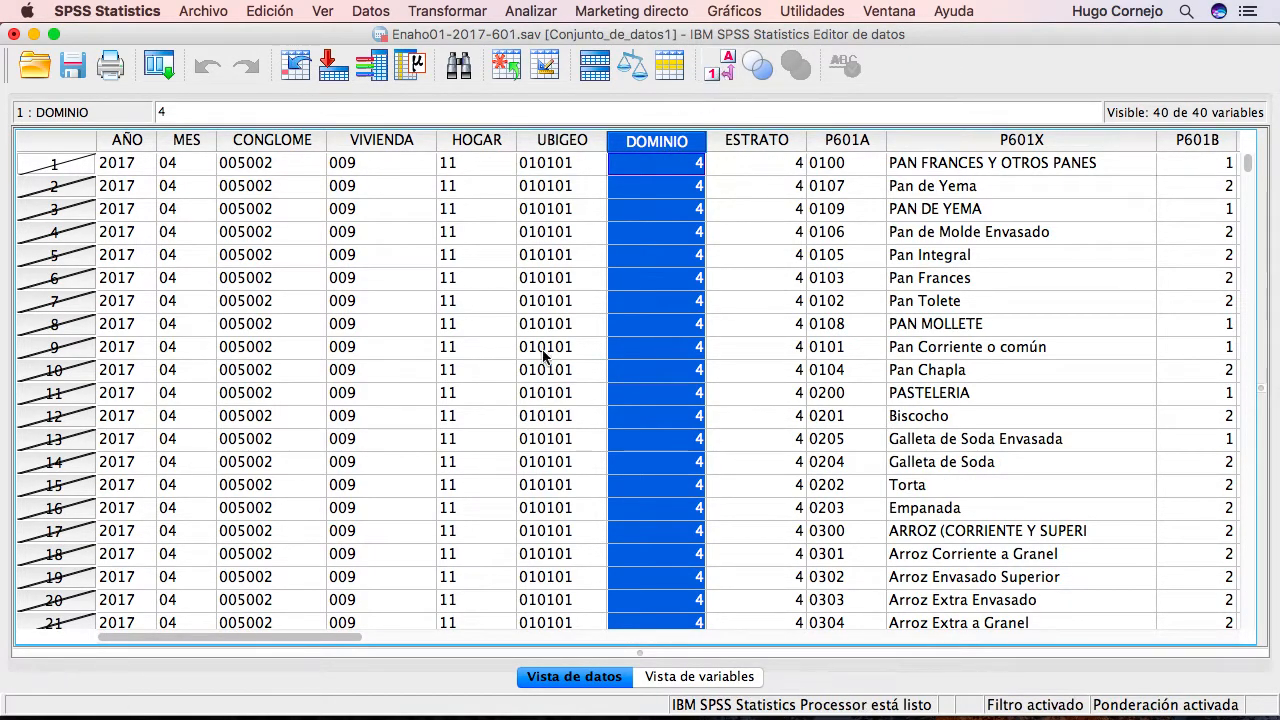
{"action": "left_click", "coordinate": [727, 63]}
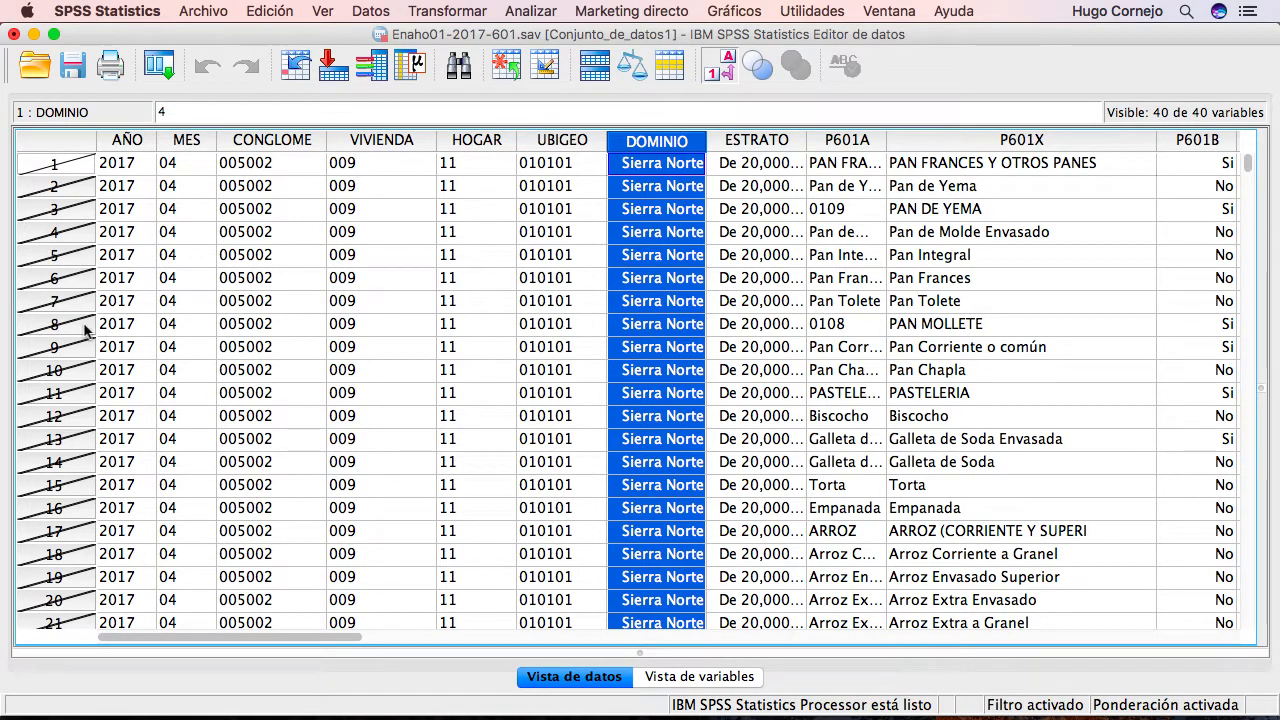
- Start a custom table and place Dominio in its columns
{"action": "left_click", "coordinate": [520, 12]}
{"action": "mouse_move", "coordinate": [576, 80]}
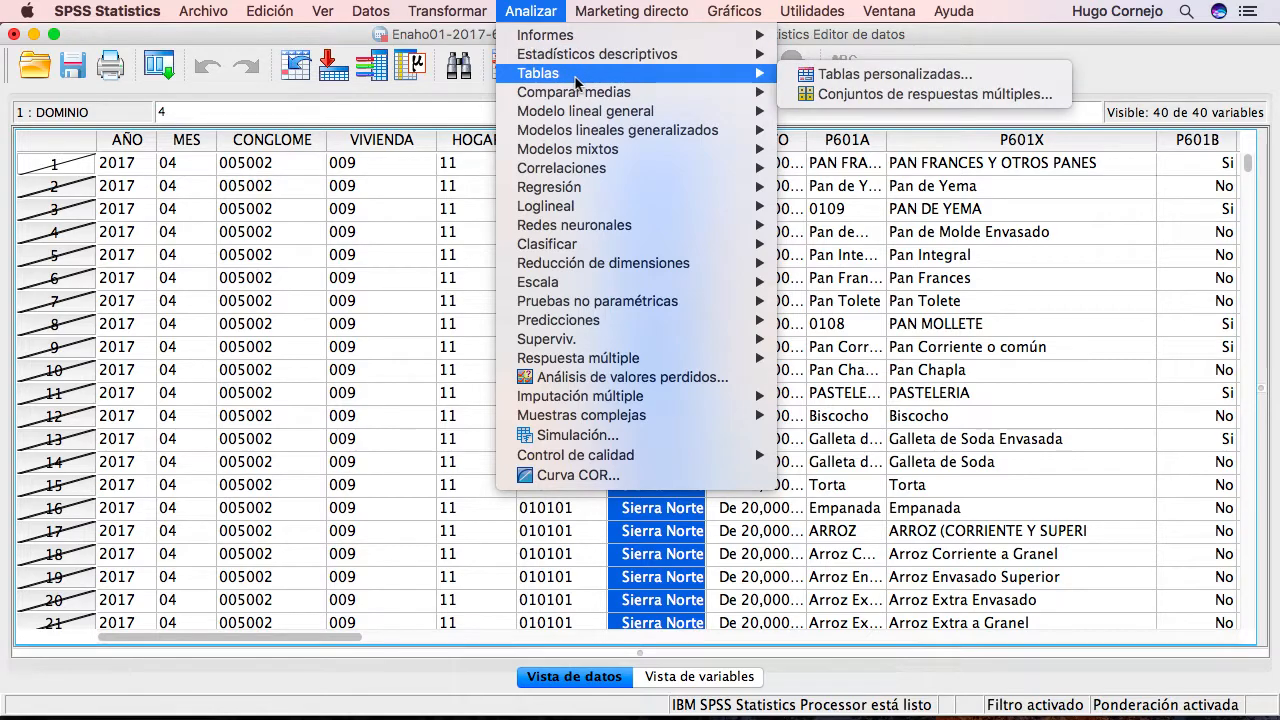
{"action": "left_click", "coordinate": [830, 76]}
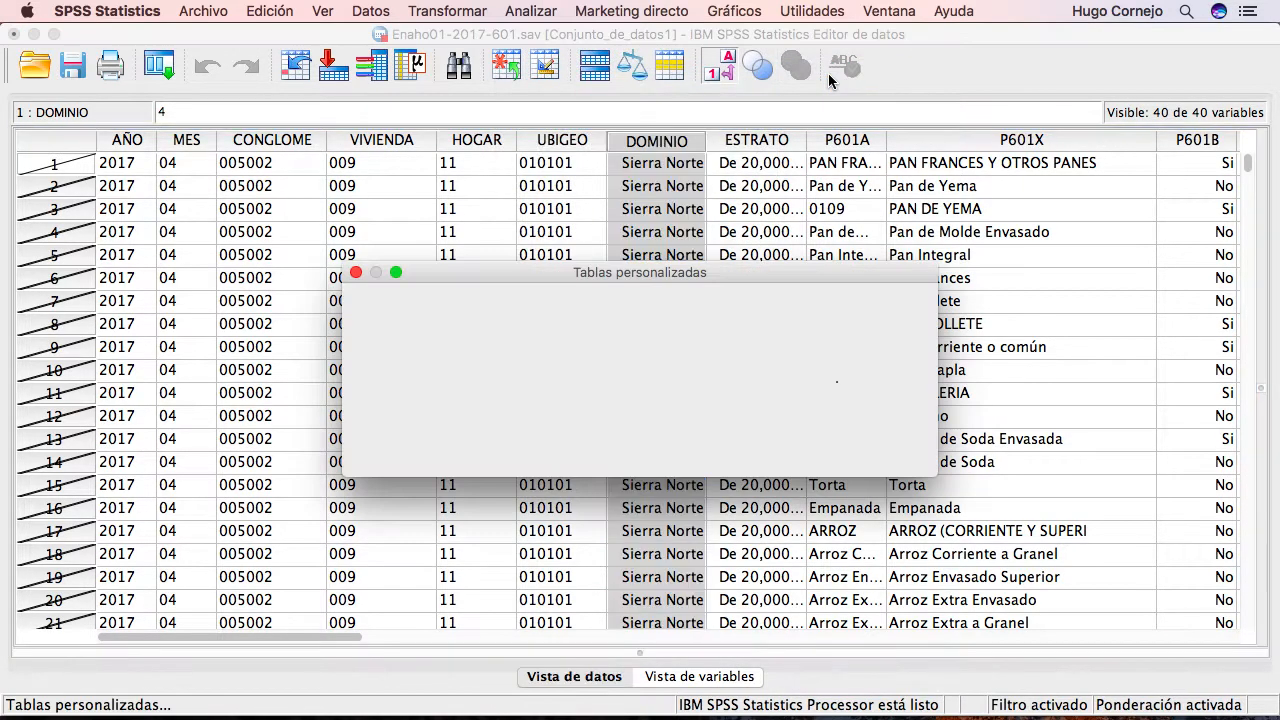
{"action": "left_click", "coordinate": [578, 449]}
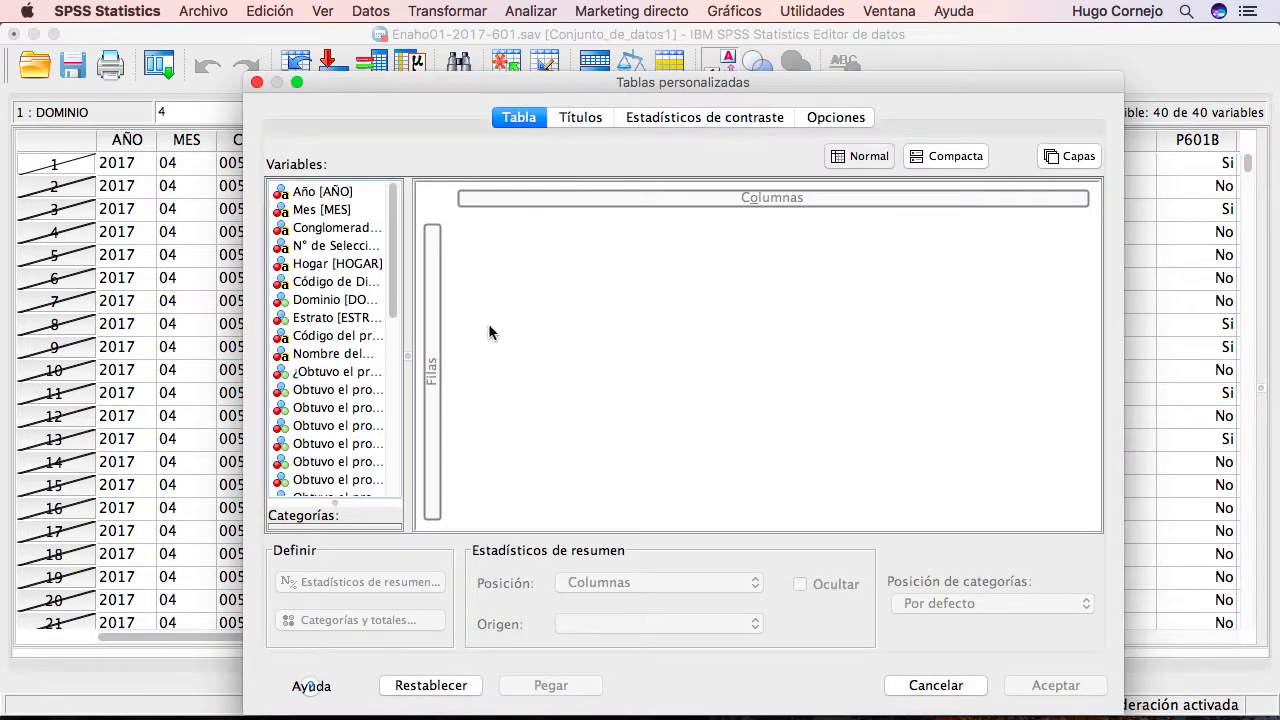
{"action": "left_click_drag", "start_coordinate": [602, 82], "coordinate": [617, 141]}
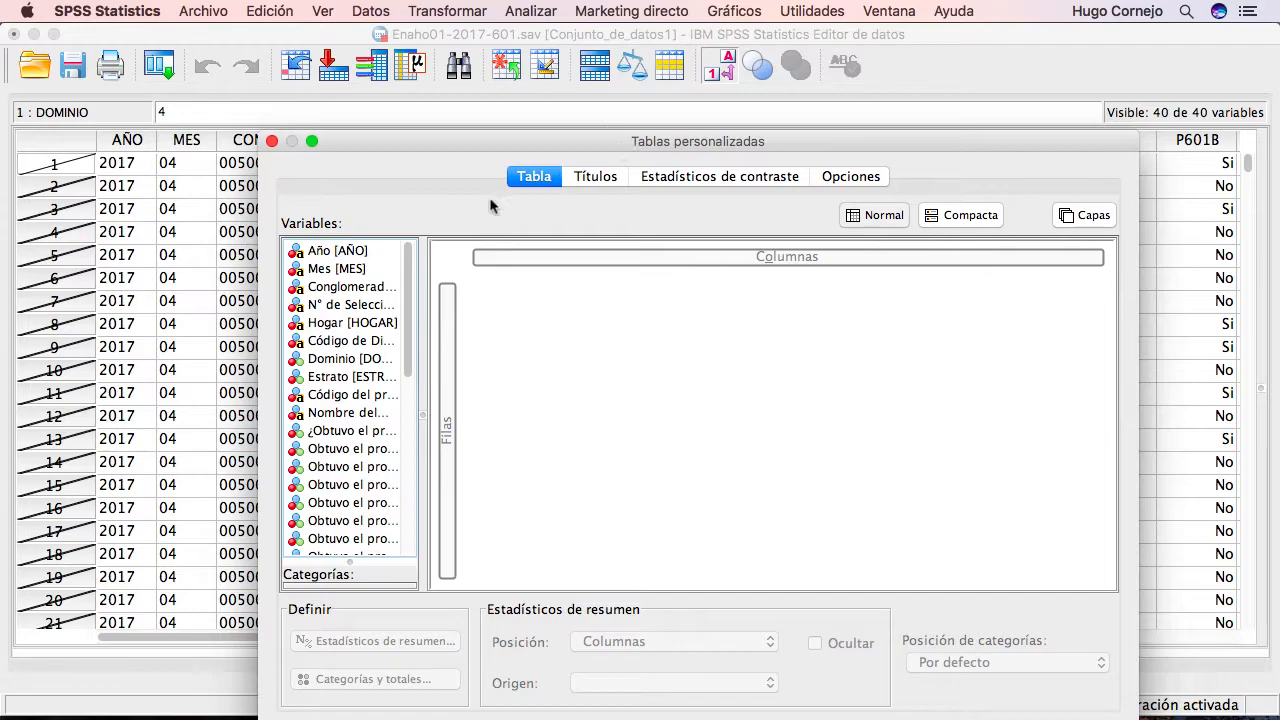
{"action": "left_click", "coordinate": [331, 362]}
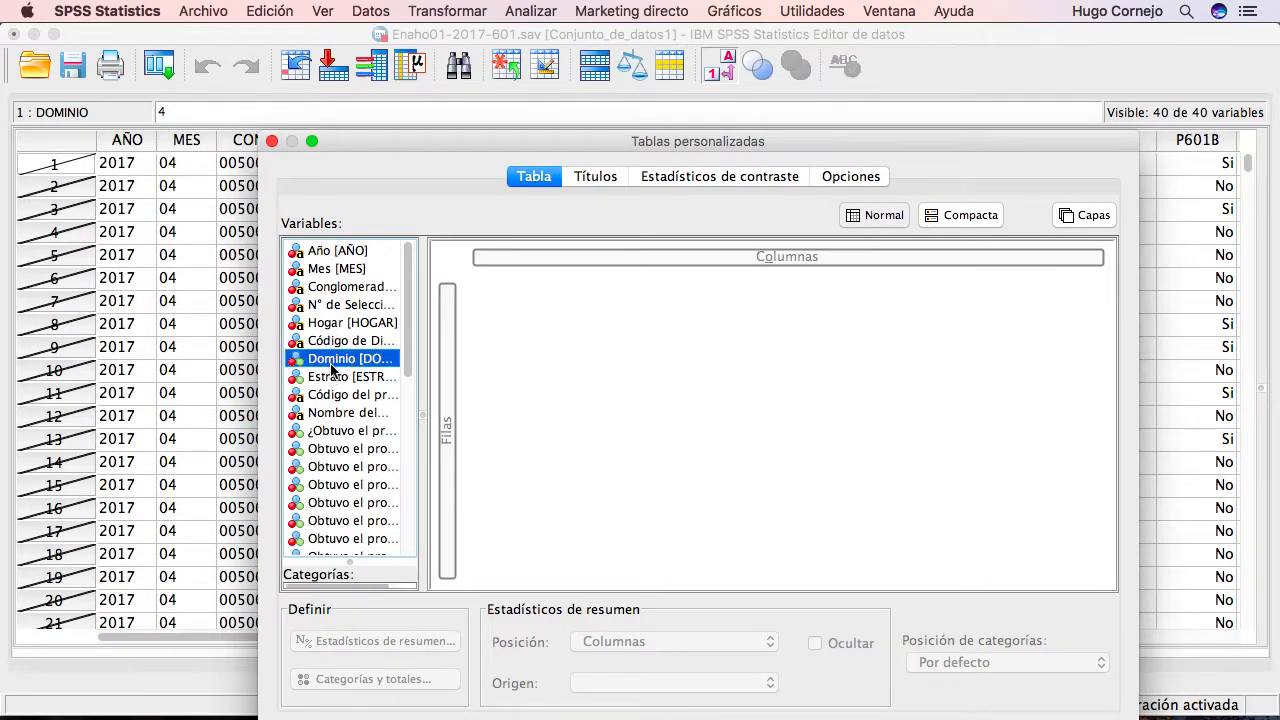
{"action": "left_click_drag", "start_coordinate": [331, 370], "coordinate": [748, 264]}
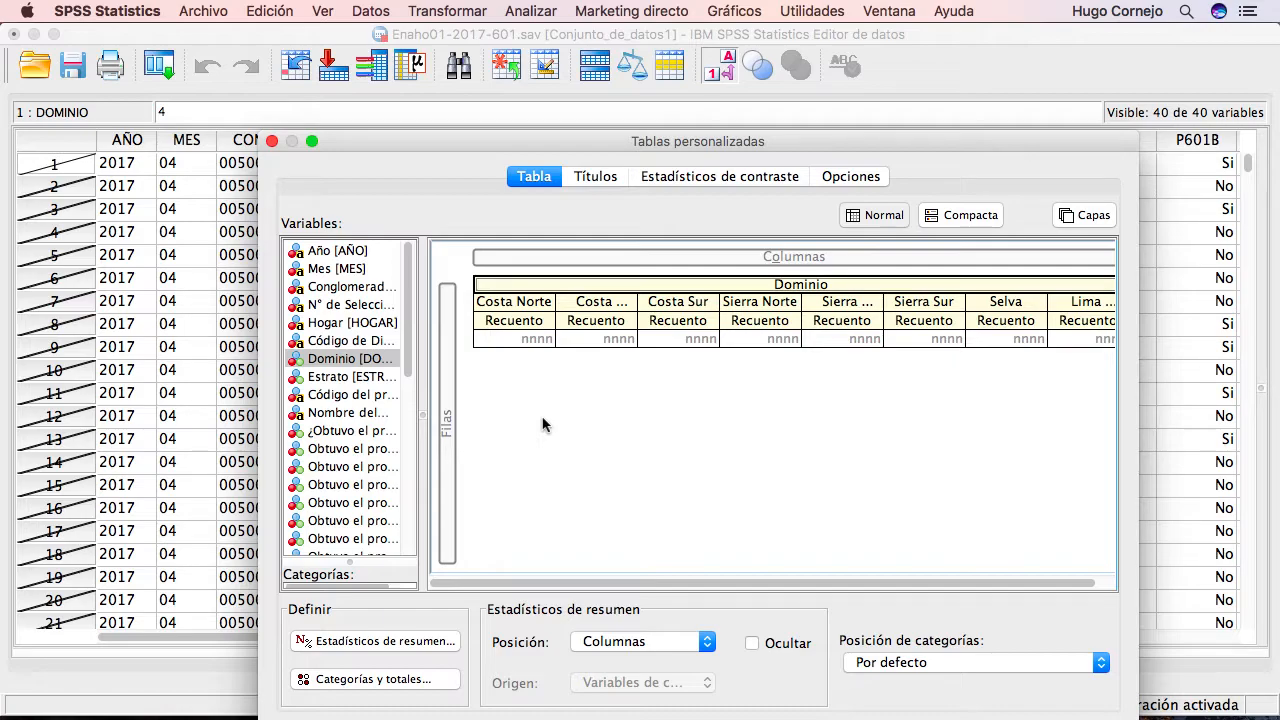
- Show variable names in the custom table's variable list and place P601C in the rows
{"action": "right_click", "coordinate": [362, 414]}
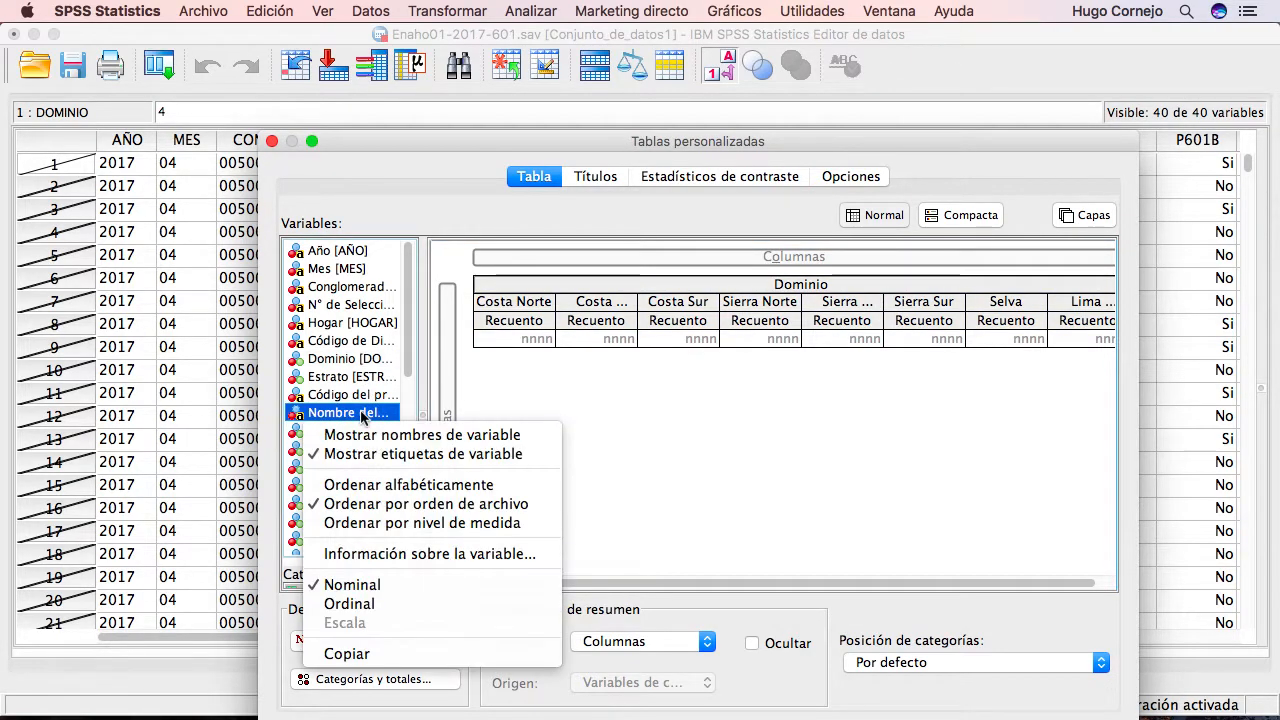
{"action": "left_click", "coordinate": [372, 436]}
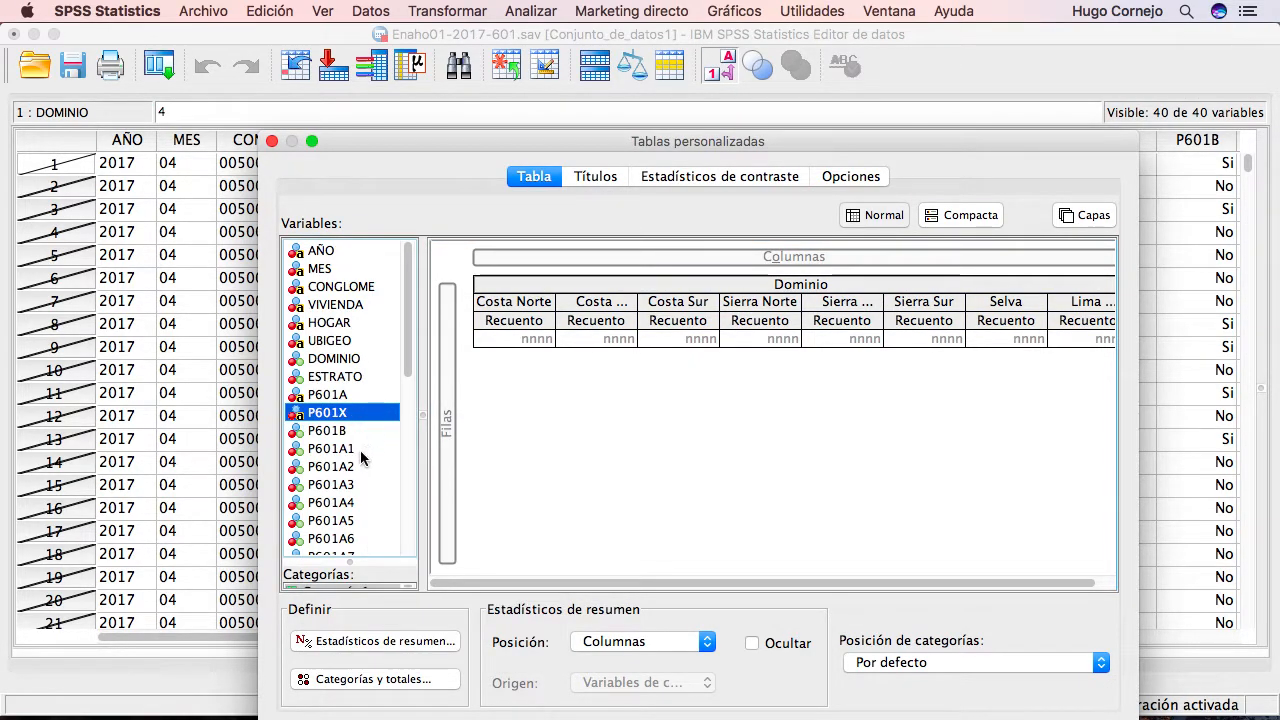
{"action": "scroll", "coordinate": [361, 457], "scroll_direction": "down", "scroll_amount": 4}
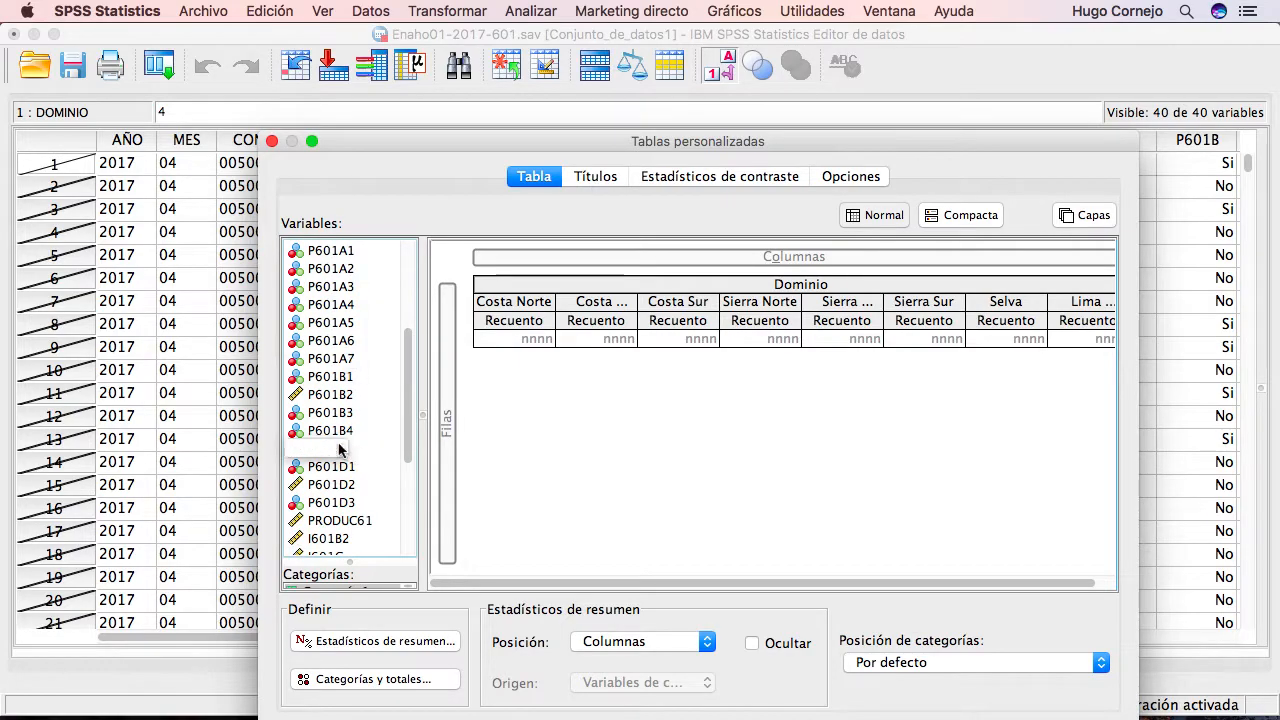
{"action": "left_click", "coordinate": [337, 451]}
{"action": "left_click_drag", "start_coordinate": [337, 450], "coordinate": [455, 428]}
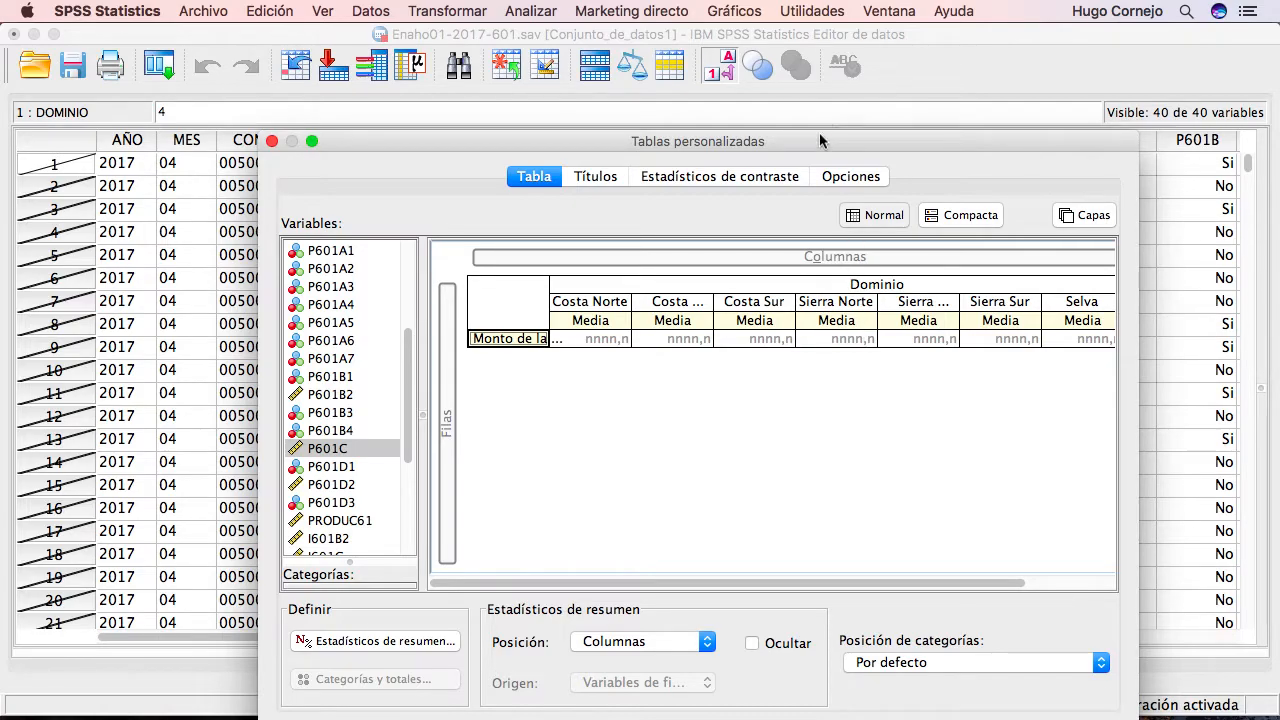
- Generate the custom table of mean P601C purchase amount by Dominio and deselect the output table
{"action": "left_click_drag", "start_coordinate": [814, 137], "coordinate": [814, 50]}
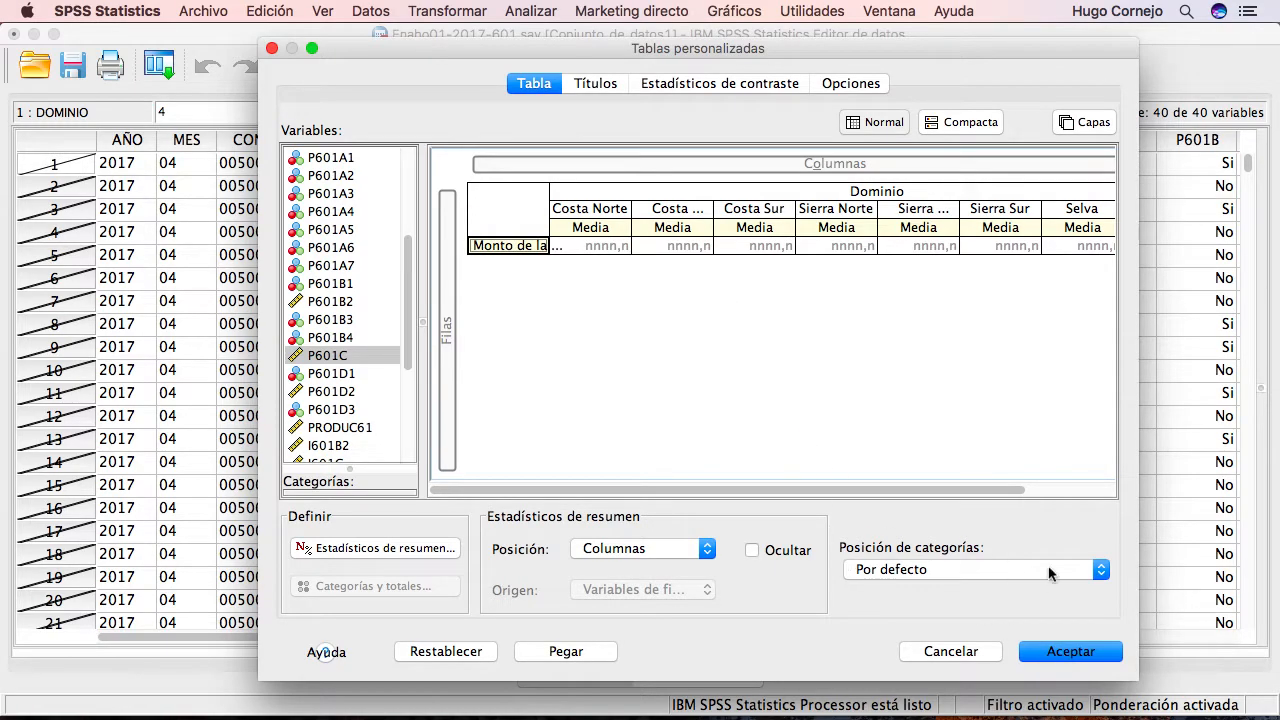
{"action": "left_click", "coordinate": [1079, 658]}
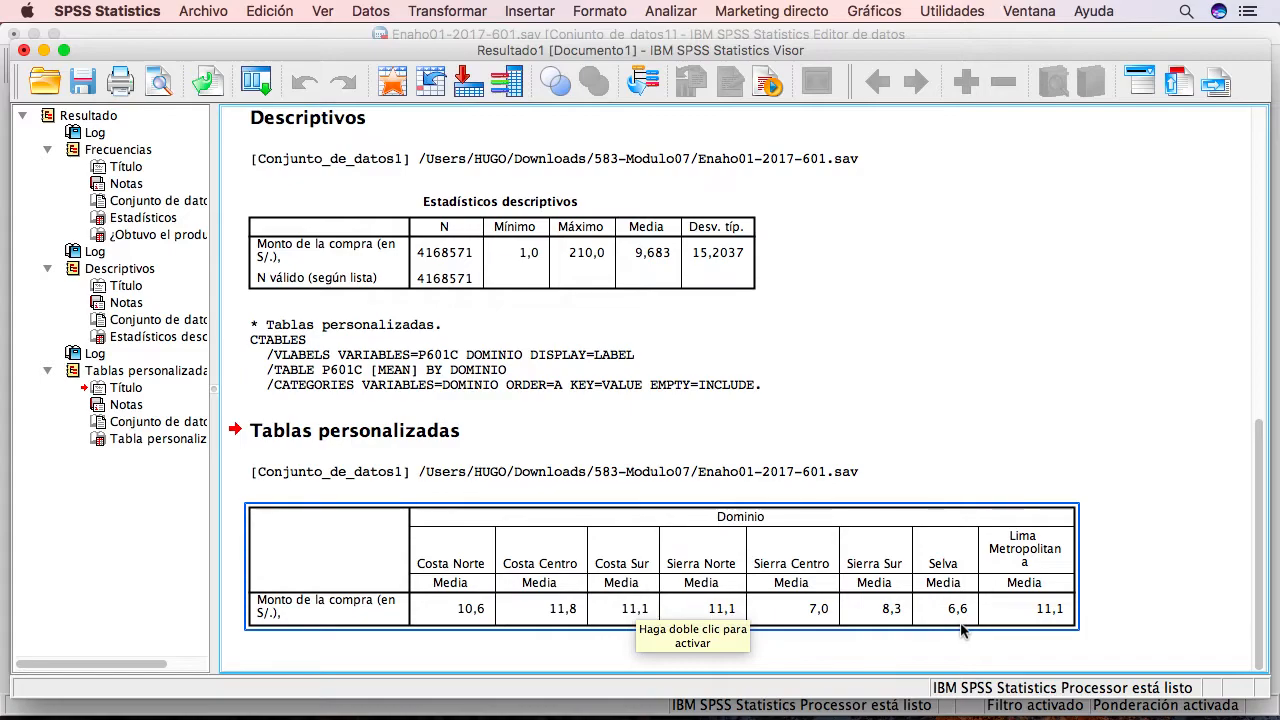
{"action": "left_click", "coordinate": [1117, 615]}
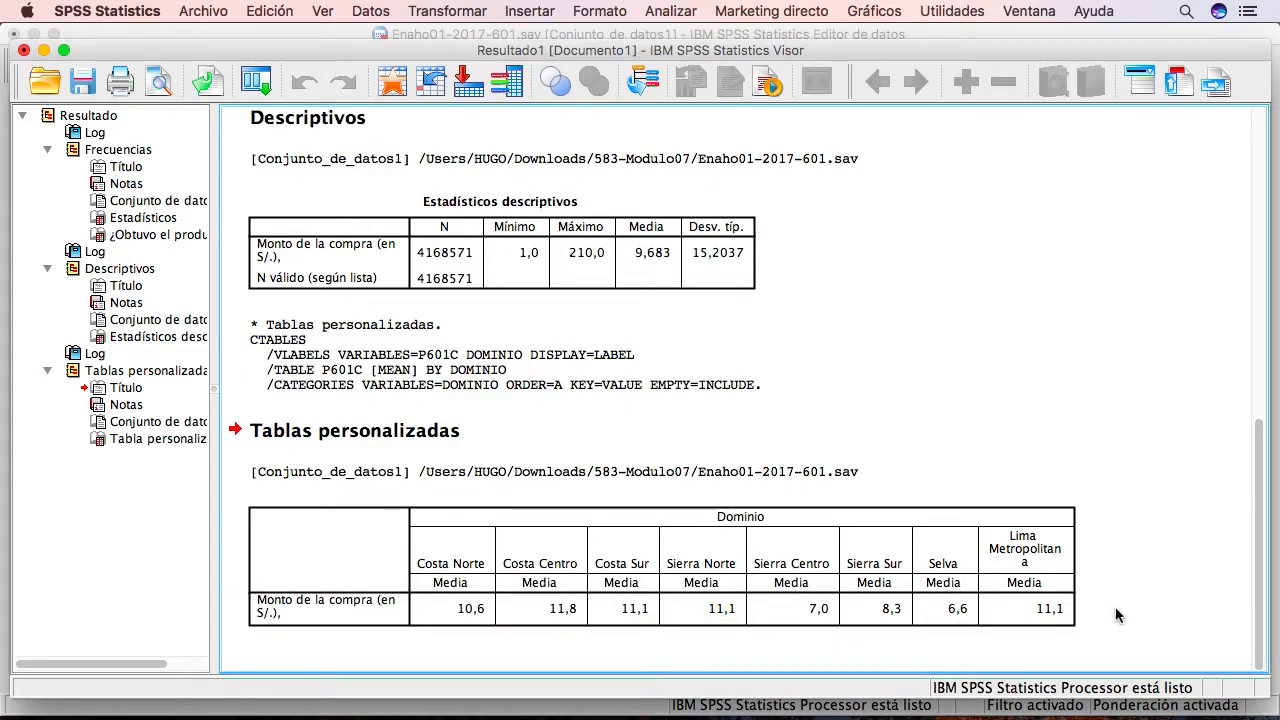
- Consult the milk products in the Acrobat Reader questionnaire and change the SPSS case-selection condition to ALIMENTOS = 2, discarding unselected cases
{"action": "key", "text": "super+Tab"}
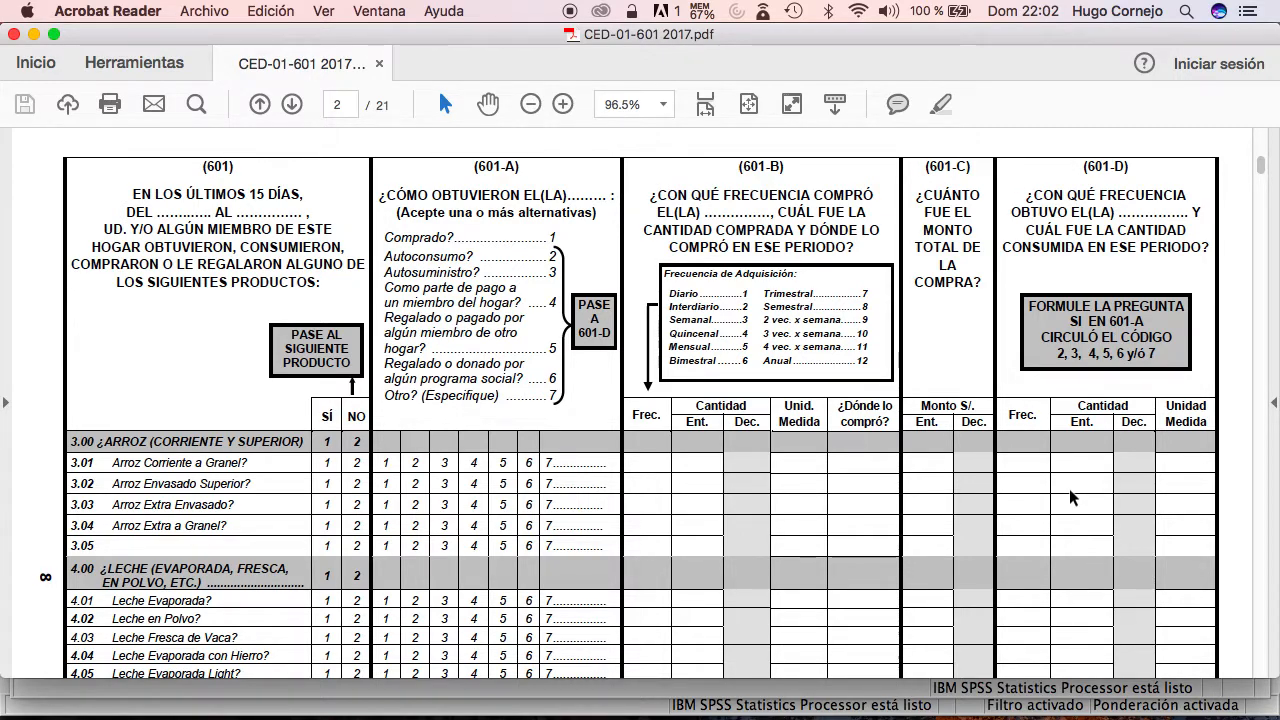
{"action": "key", "text": "super+Tab"}
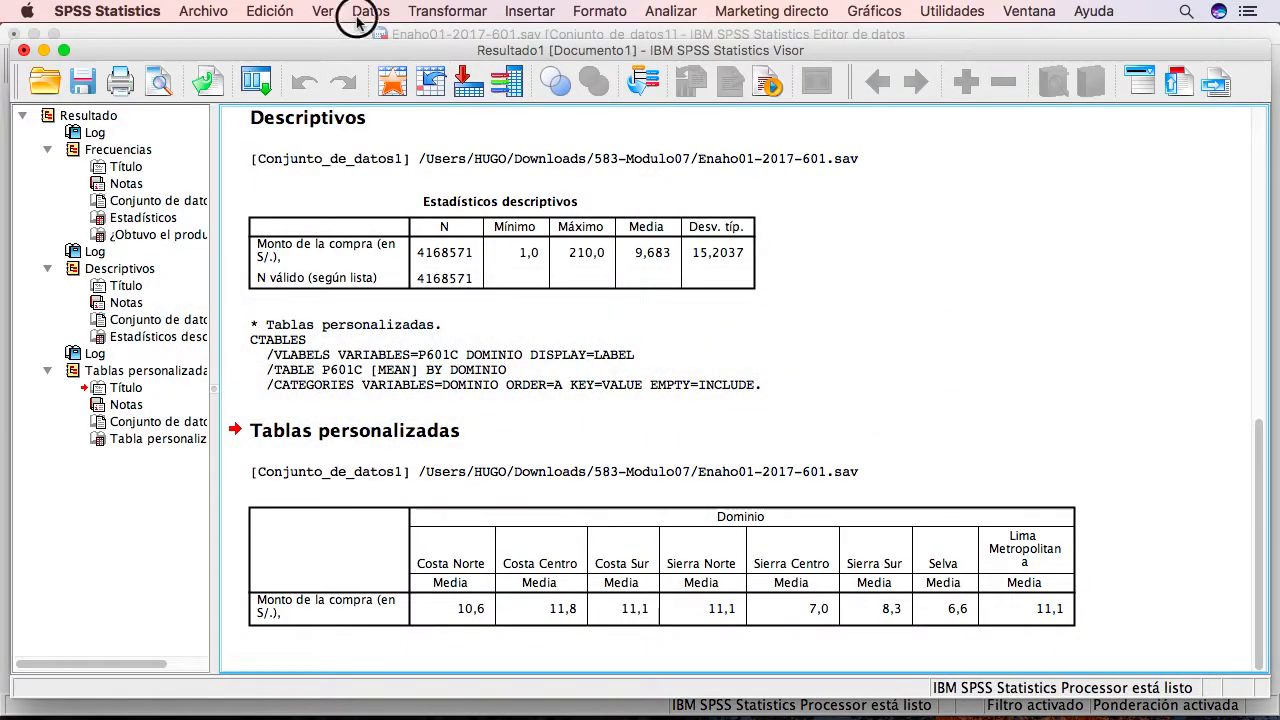
{"action": "left_click", "coordinate": [368, 11]}
{"action": "left_click", "coordinate": [440, 417]}
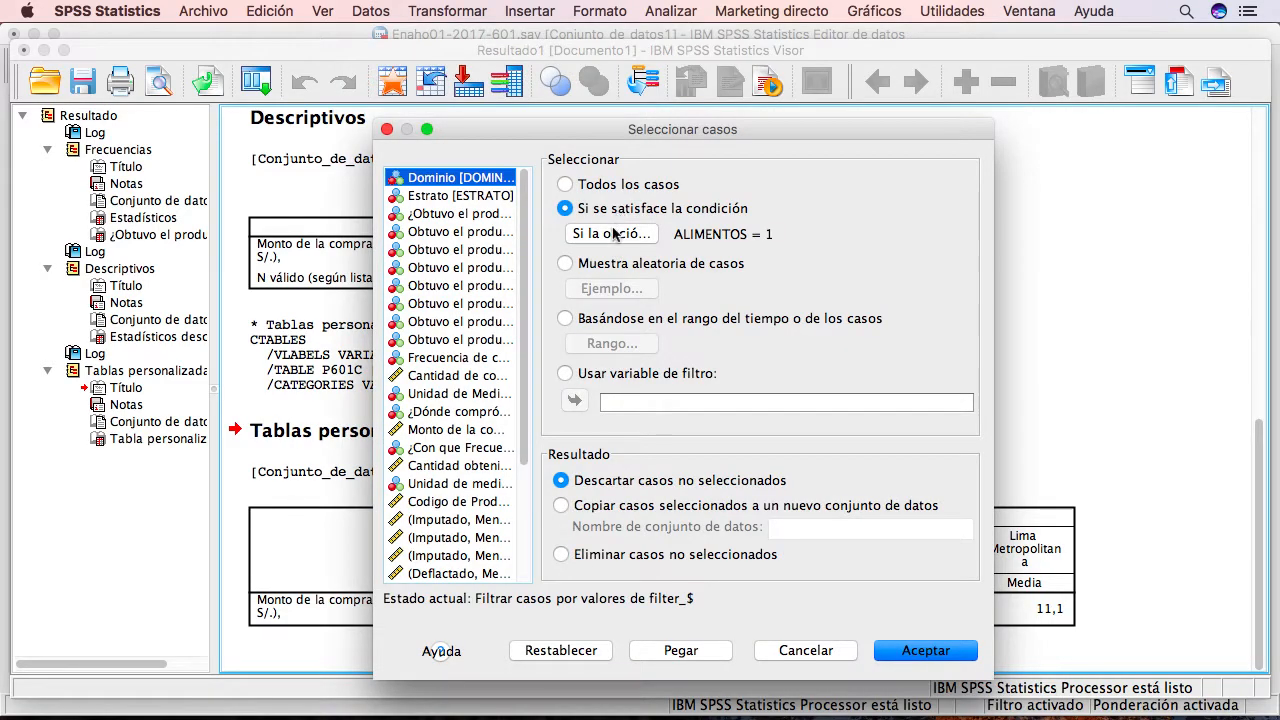
{"action": "left_click", "coordinate": [612, 234]}
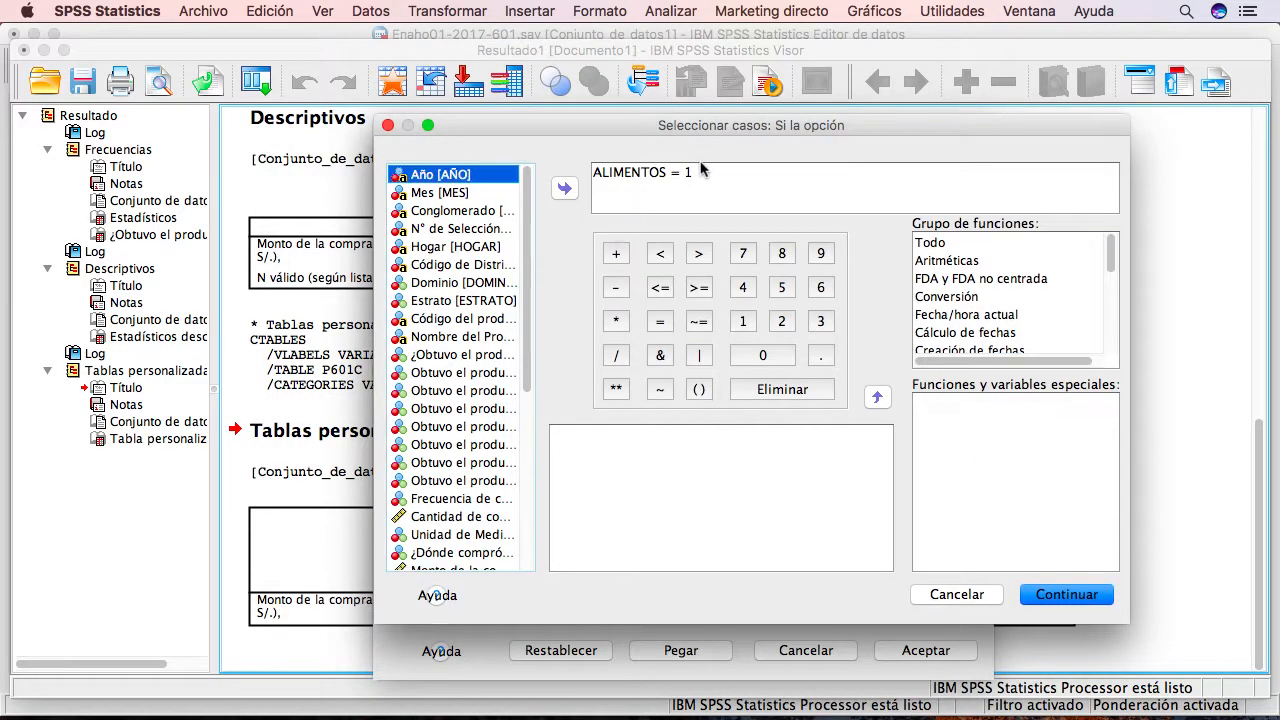
{"action": "key", "text": "super+Tab"}
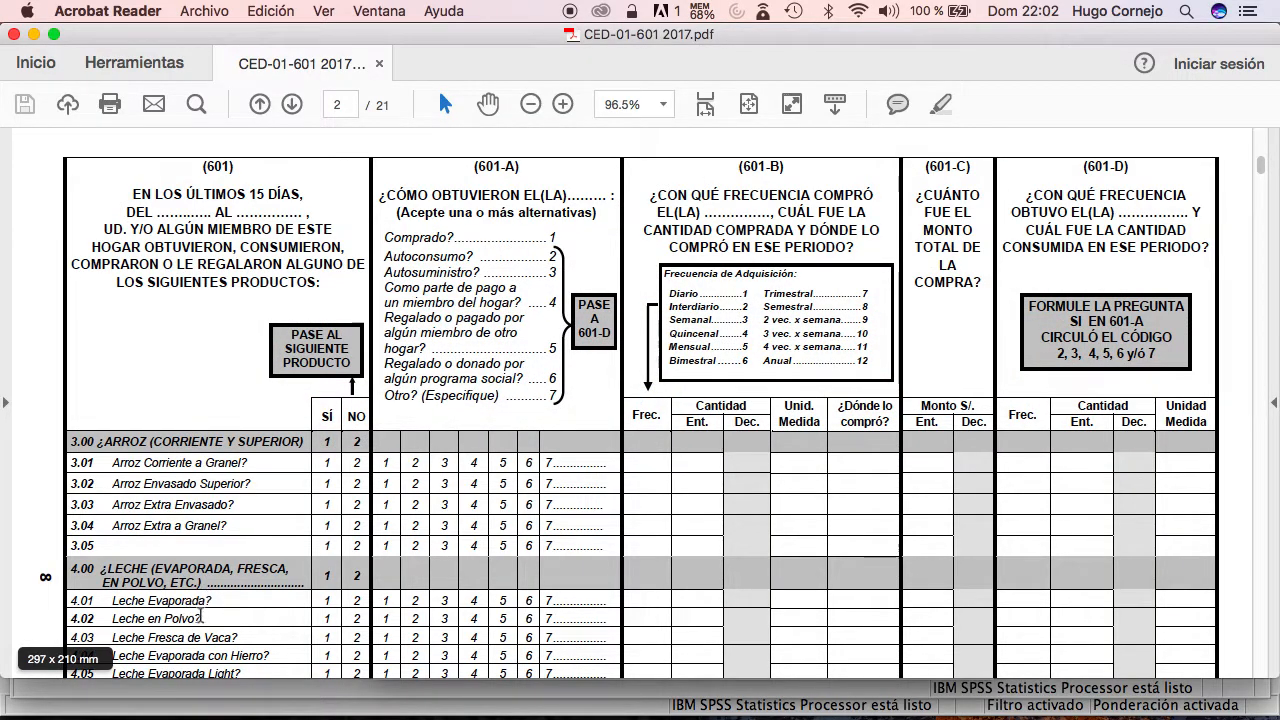
{"action": "key", "text": "super+Tab"}
{"action": "left_click", "coordinate": [697, 175]}
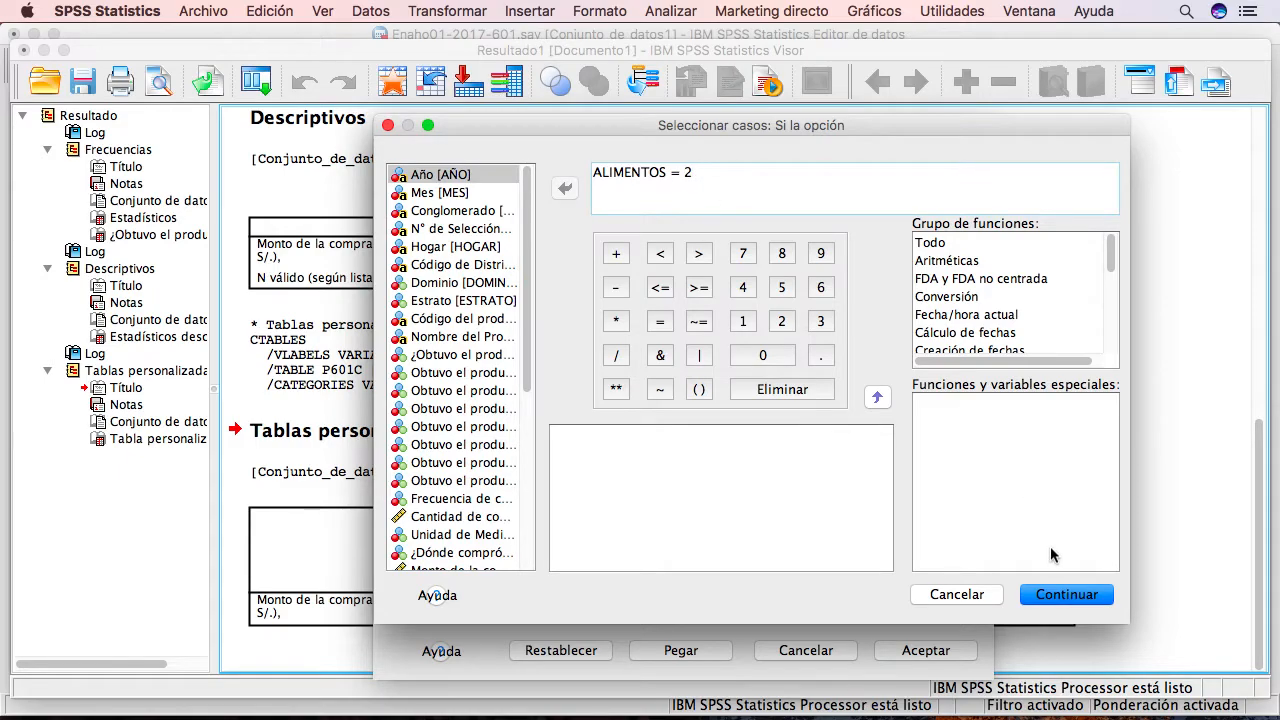
{"action": "left_click", "coordinate": [1066, 594]}
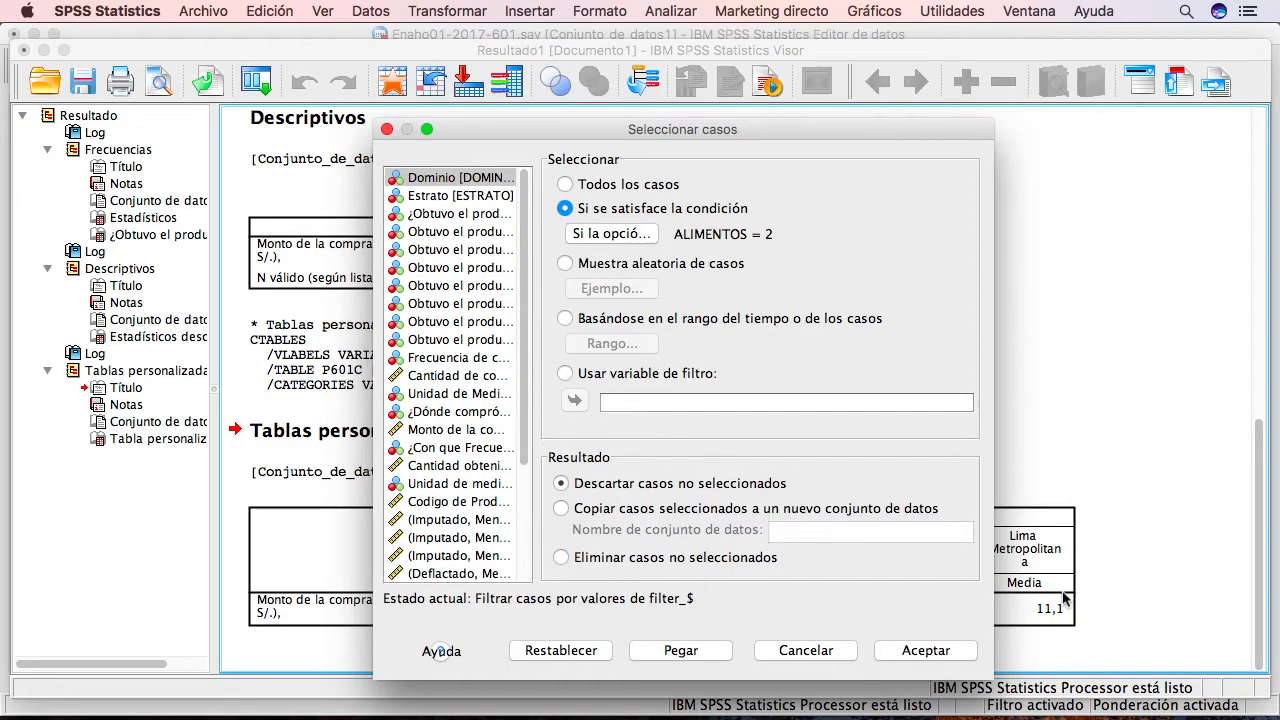
{"action": "left_click", "coordinate": [922, 650]}
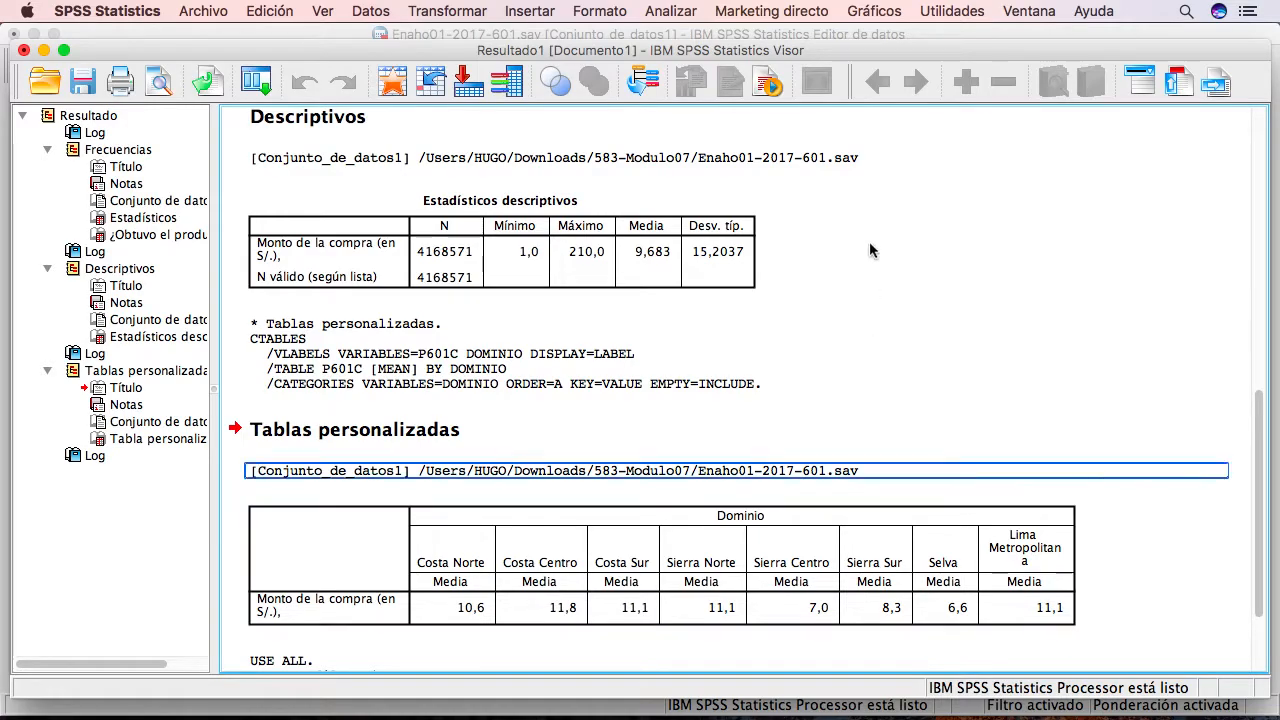
{"action": "key", "text": "super+Tab"}
{"action": "key", "text": "super+Tab"}
{"action": "key", "text": "super+Tab"}
{"action": "key", "text": "super+Tab"}
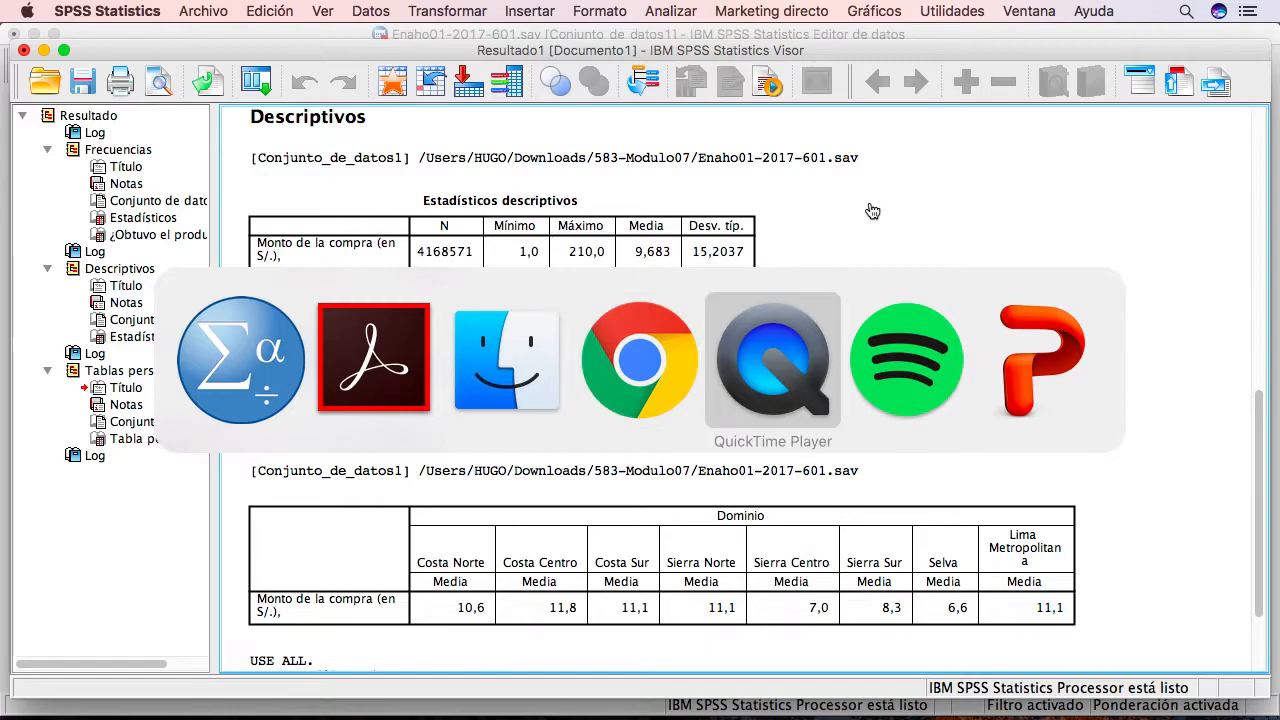